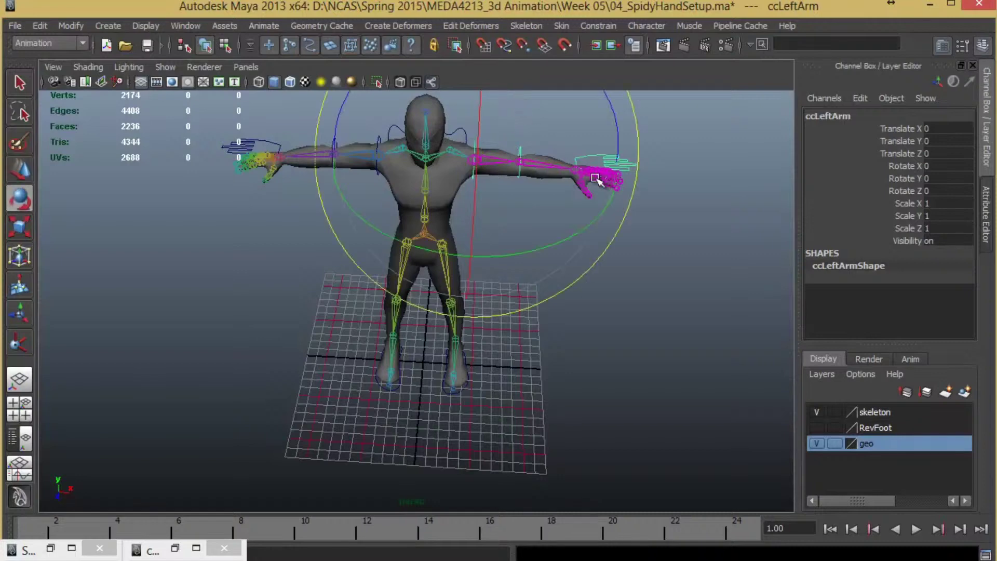
# Step: Try rotating the left arm control downward about Z to test the arm, and undo the rotation
pyautogui.moveTo(597, 179)
pyautogui.keyDown('alt'); pyautogui.mouseDown()
pyautogui.moveTo(584, 224)
pyautogui.moveTo(588, 169)
pyautogui.mouseUp(); pyautogui.keyUp('alt')
pyautogui.moveTo(560, 130); pyautogui.dragTo(581, 218)
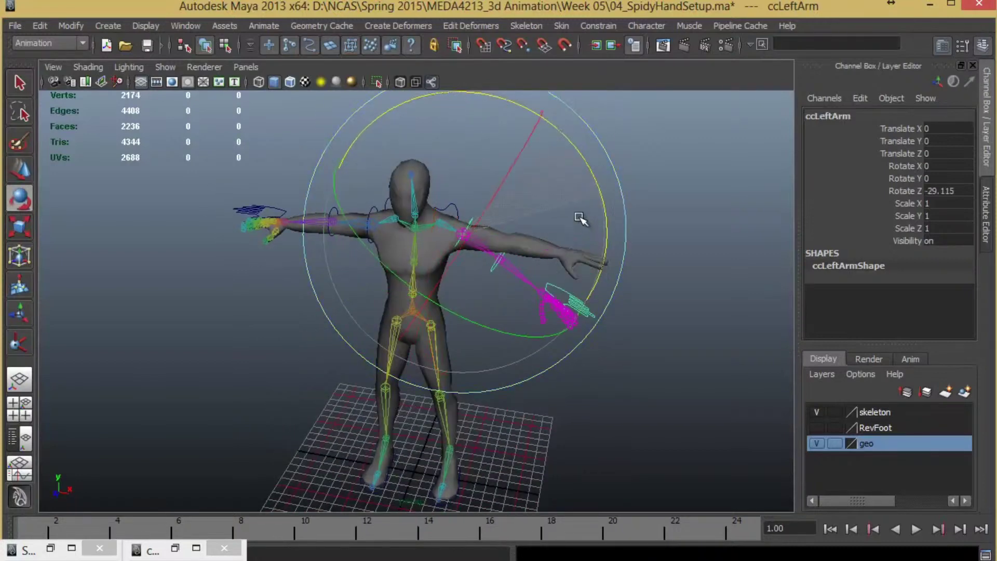
pyautogui.hotkey('ctrl', 'z')
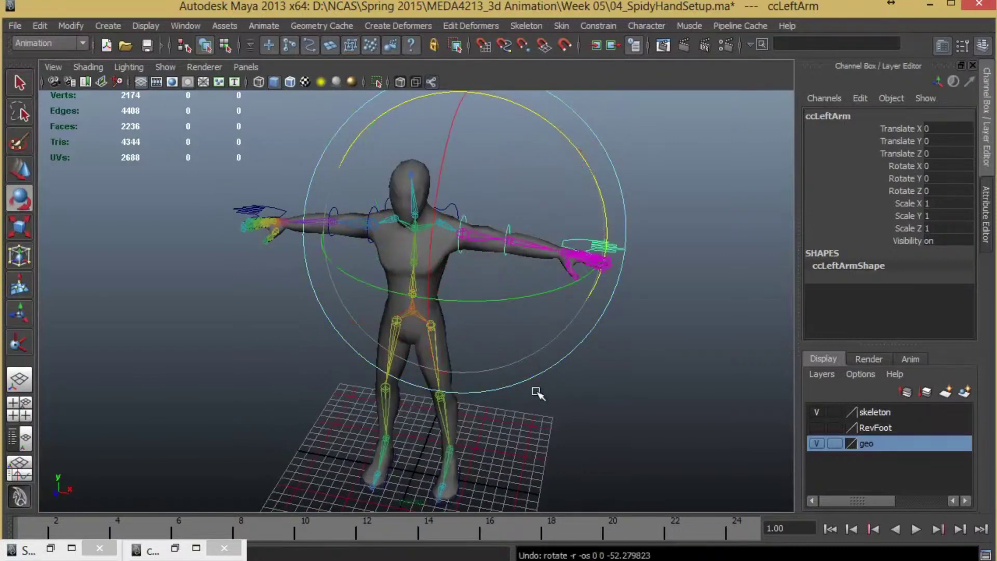
# Step: Try moving the left leg control up to about 6.2 in Y to test the knee bend, and undo the move
pyautogui.moveTo(536, 394)
pyautogui.keyDown('alt'); pyautogui.mouseDown()
pyautogui.moveTo(567, 385)
pyautogui.moveTo(431, 412)
pyautogui.moveTo(545, 401)
pyautogui.mouseUp(); pyautogui.keyUp('alt')
pyautogui.click(483, 403)
pyautogui.press('w')
pyautogui.click(545, 401)
pyautogui.click(447, 414)
pyautogui.keyDown('alt'); pyautogui.moveTo(442, 421); pyautogui.dragTo(504, 396); pyautogui.keyUp('alt')
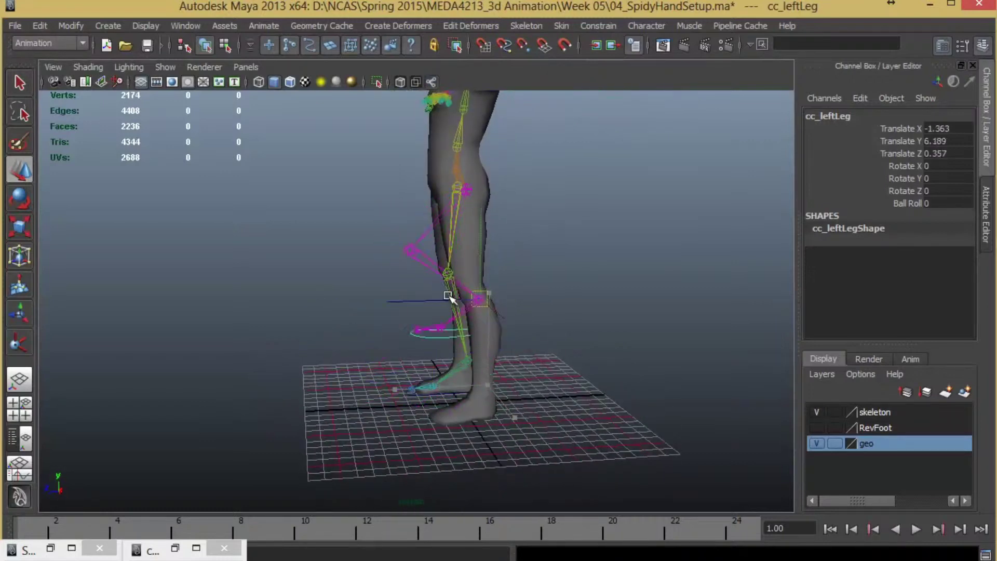
pyautogui.keyDown('alt'); pyautogui.moveTo(470, 366); pyautogui.dragTo(600, 330); pyautogui.keyUp('alt')
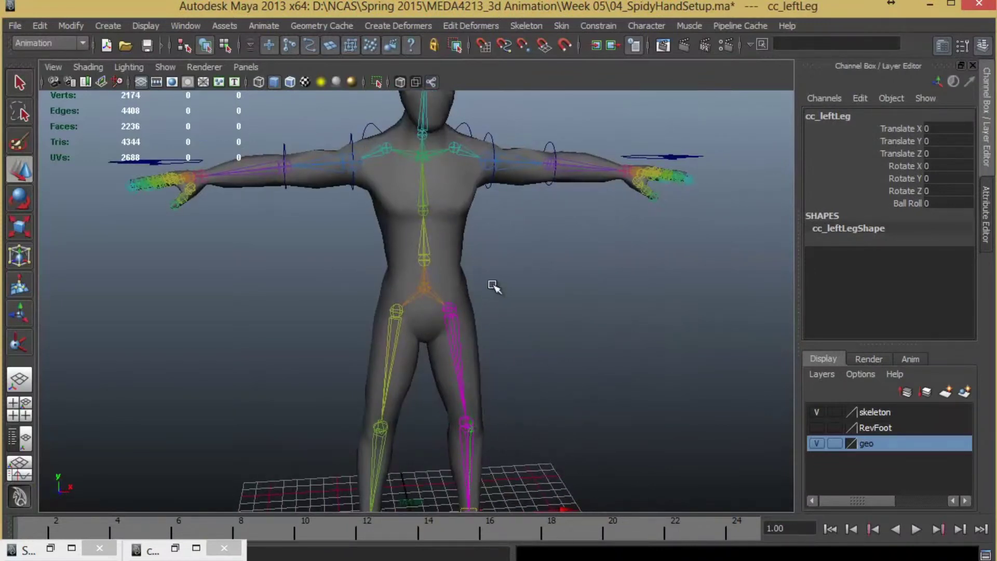
# Step: Try moving the hip joint directly to test how the skeleton follows, undoing each move
pyautogui.keyDown('alt'); pyautogui.moveTo(493, 286); pyautogui.dragTo(421, 287); pyautogui.keyUp('alt')
pyautogui.click(407, 289)
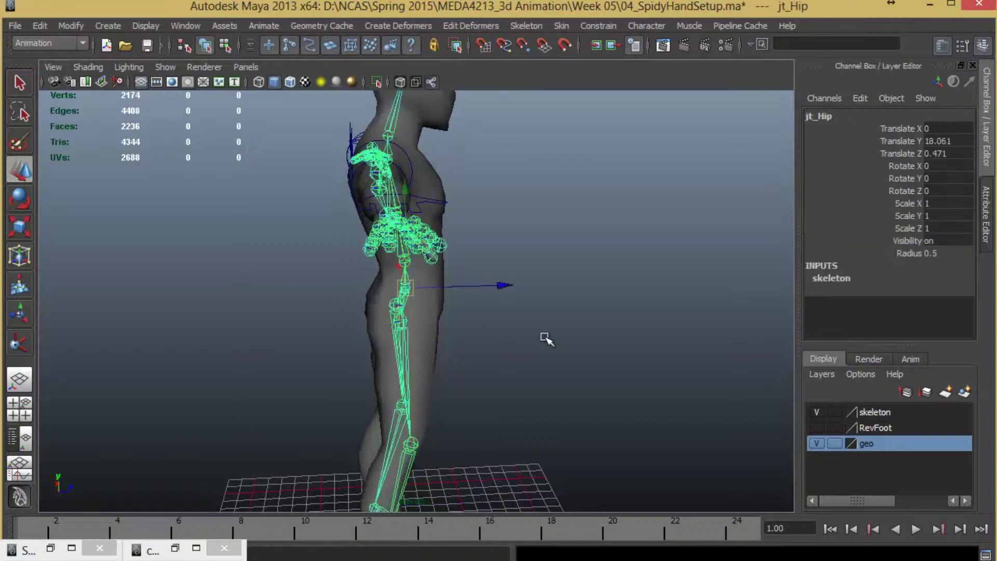
pyautogui.keyDown('alt'); pyautogui.moveTo(545, 338); pyautogui.dragTo(462, 261); pyautogui.keyUp('alt')
pyautogui.moveTo(440, 226)
pyautogui.mouseDown()
pyautogui.moveTo(440, 255)
pyautogui.moveTo(461, 220)
pyautogui.moveTo(435, 227)
pyautogui.mouseUp()
pyautogui.hotkey('ctrl', 'z')
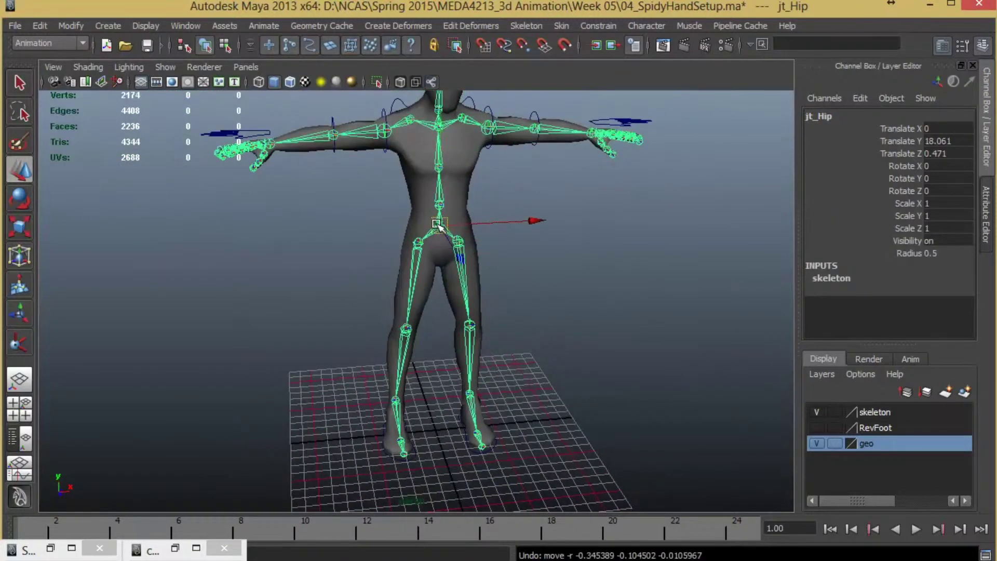
pyautogui.moveTo(438, 225); pyautogui.dragTo(456, 234, button='middle')
pyautogui.hotkey('ctrl', 'z')
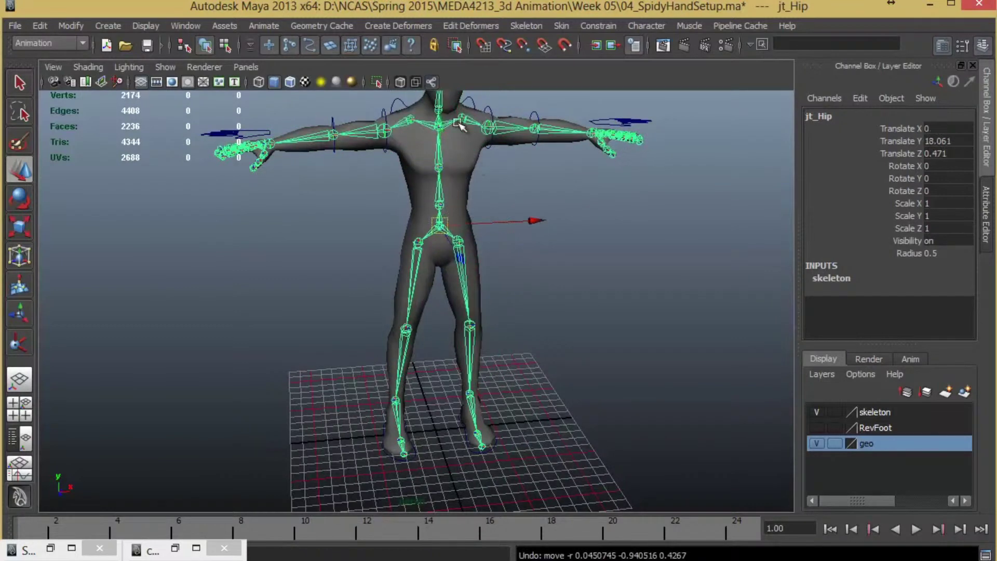
# Step: Create a NURBS circle at the origin between the feet and scale it uniformly to about 10.67
pyautogui.keyDown('alt'); pyautogui.moveTo(512, 281); pyautogui.dragTo(441, 175); pyautogui.keyUp('alt')
pyautogui.keyDown('alt'); pyautogui.moveTo(515, 306); pyautogui.dragTo(578, 275); pyautogui.keyUp('alt')
pyautogui.click(578, 275)
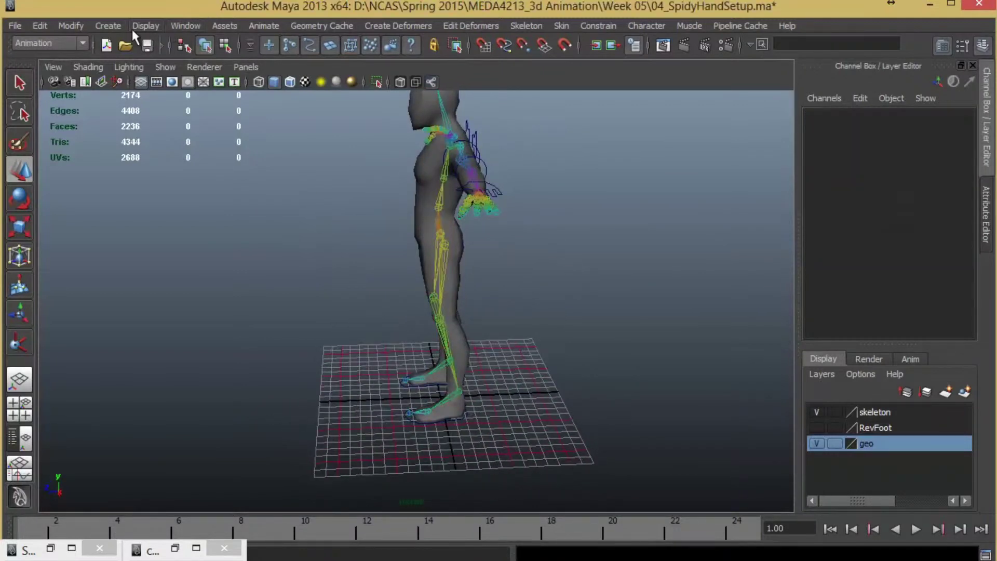
pyautogui.click(108, 25)
pyautogui.moveTo(154, 48)
pyautogui.click(306, 145)
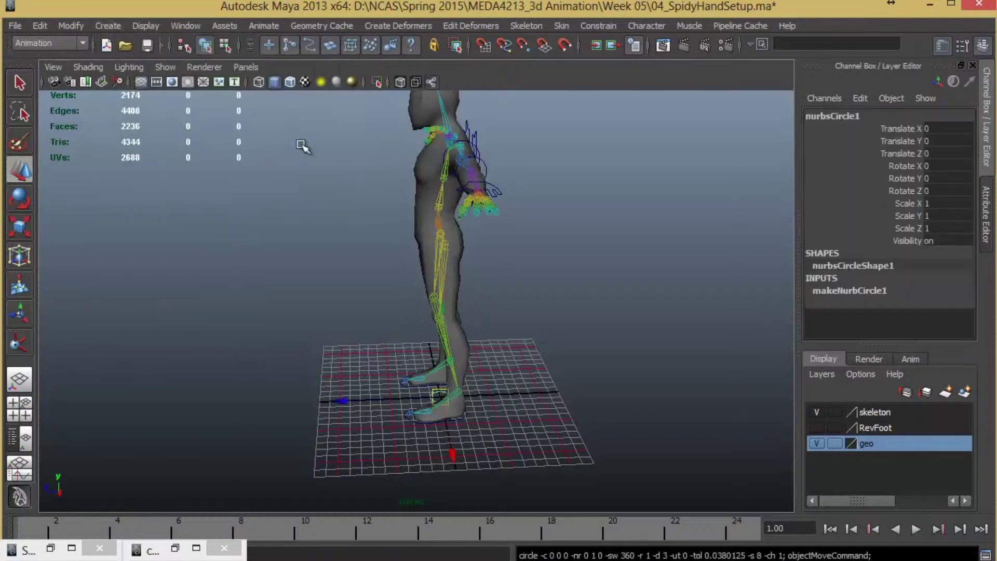
pyautogui.keyDown('alt'); pyautogui.moveTo(301, 147); pyautogui.dragTo(420, 382); pyautogui.keyUp('alt')
pyautogui.keyDown('alt'); pyautogui.moveTo(421, 382); pyautogui.dragTo(552, 372, button='right'); pyautogui.keyUp('alt')
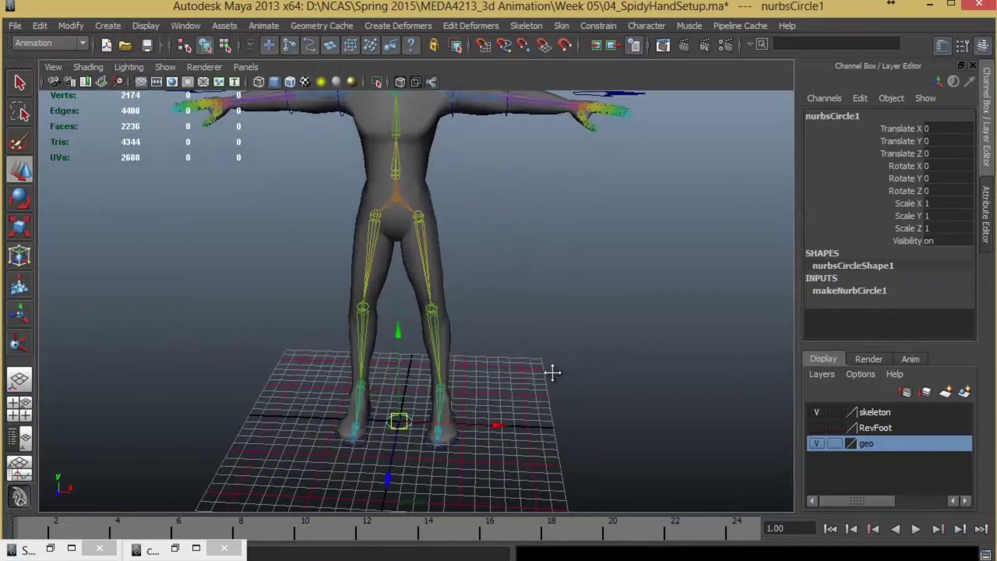
pyautogui.keyDown('alt'); pyautogui.moveTo(458, 430); pyautogui.dragTo(480, 420, button='middle'); pyautogui.keyUp('alt')
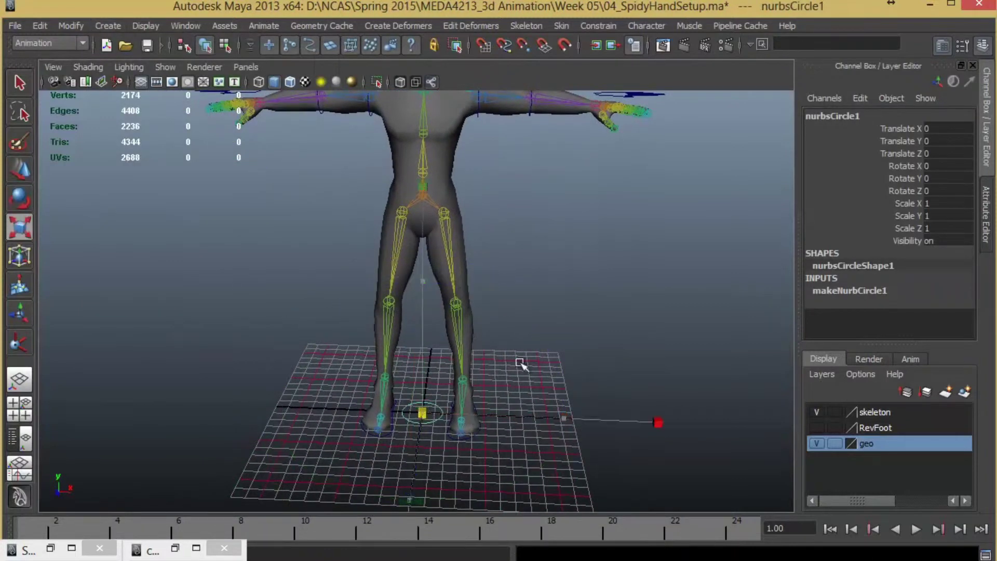
pyautogui.moveTo(521, 364); pyautogui.dragTo(590, 338, button='middle')
pyautogui.keyDown('alt'); pyautogui.moveTo(589, 338); pyautogui.dragTo(539, 384); pyautogui.keyUp('alt')
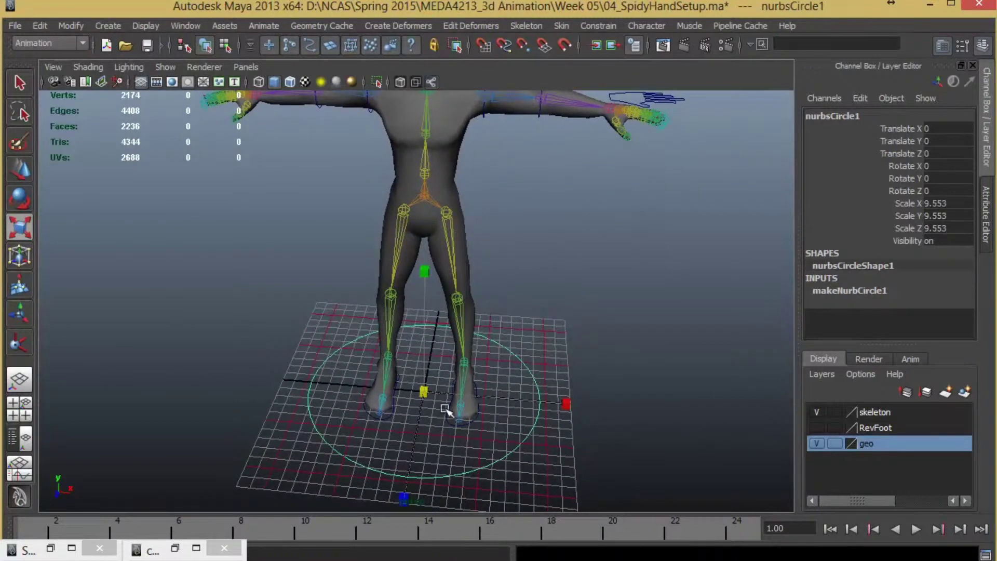
pyautogui.moveTo(429, 390); pyautogui.dragTo(452, 385)
# Step: Scale alternate control vertices of the circle inward to form a four-pointed shape, and return to object selection
pyautogui.click(525, 355)
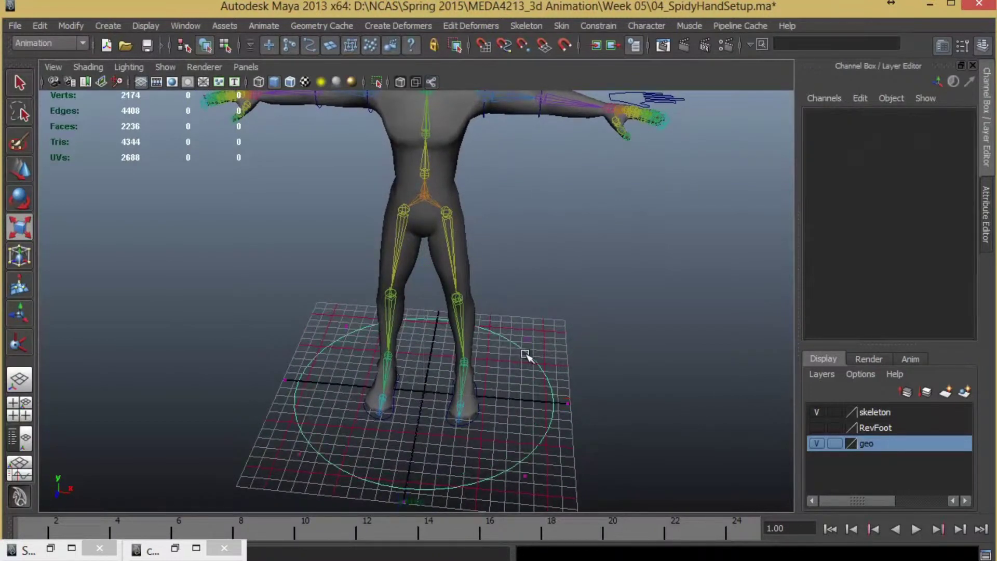
pyautogui.moveTo(544, 397); pyautogui.dragTo(588, 411)
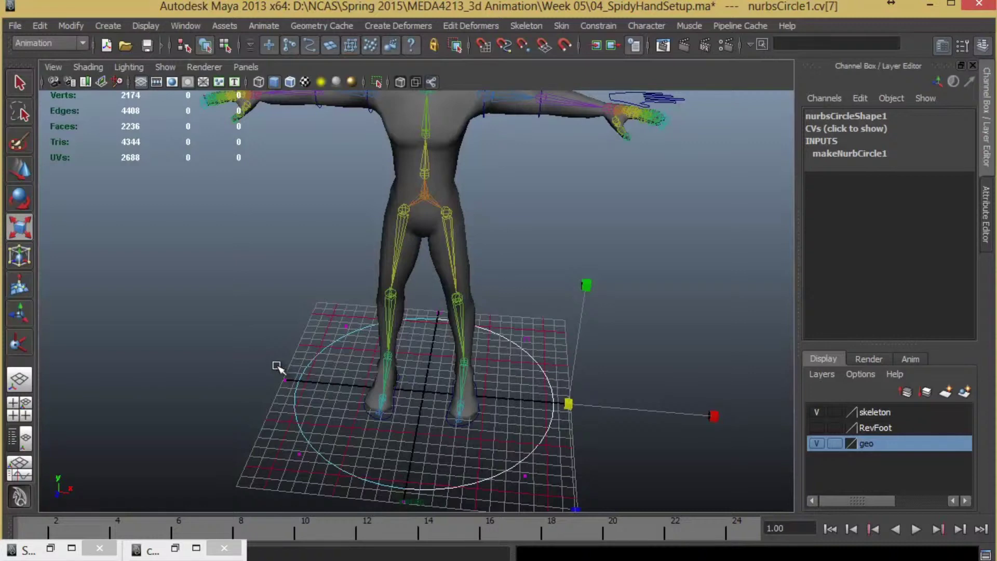
pyautogui.keyDown('shift'); pyautogui.moveTo(277, 366); pyautogui.dragTo(297, 390); pyautogui.keyUp('shift')
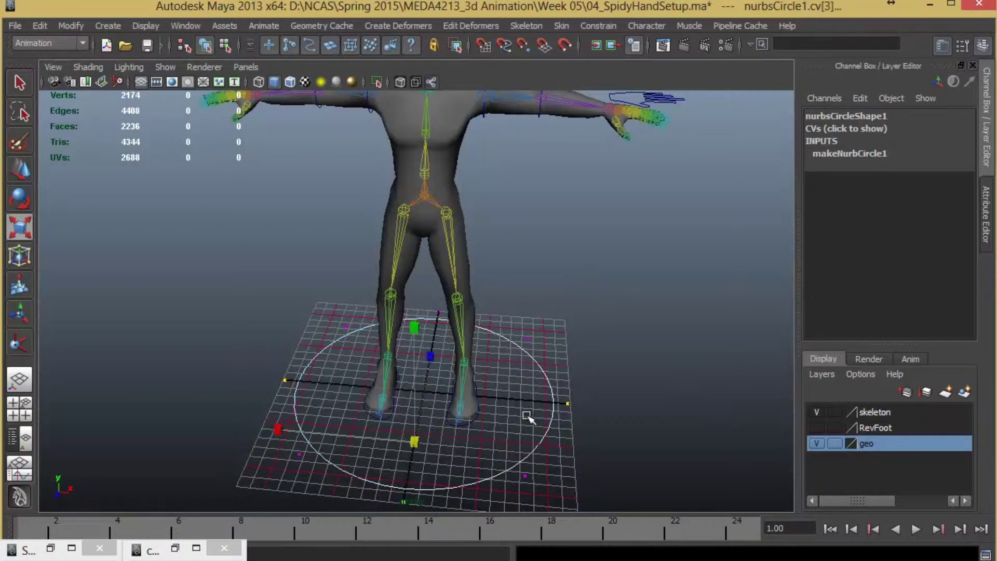
pyautogui.keyDown('alt'); pyautogui.moveTo(529, 415); pyautogui.dragTo(568, 420); pyautogui.keyUp('alt')
pyautogui.keyDown('alt'); pyautogui.moveTo(597, 443); pyautogui.dragTo(498, 433, button='right'); pyautogui.keyUp('alt')
pyautogui.keyDown('alt'); pyautogui.moveTo(498, 433); pyautogui.dragTo(582, 438); pyautogui.keyUp('alt')
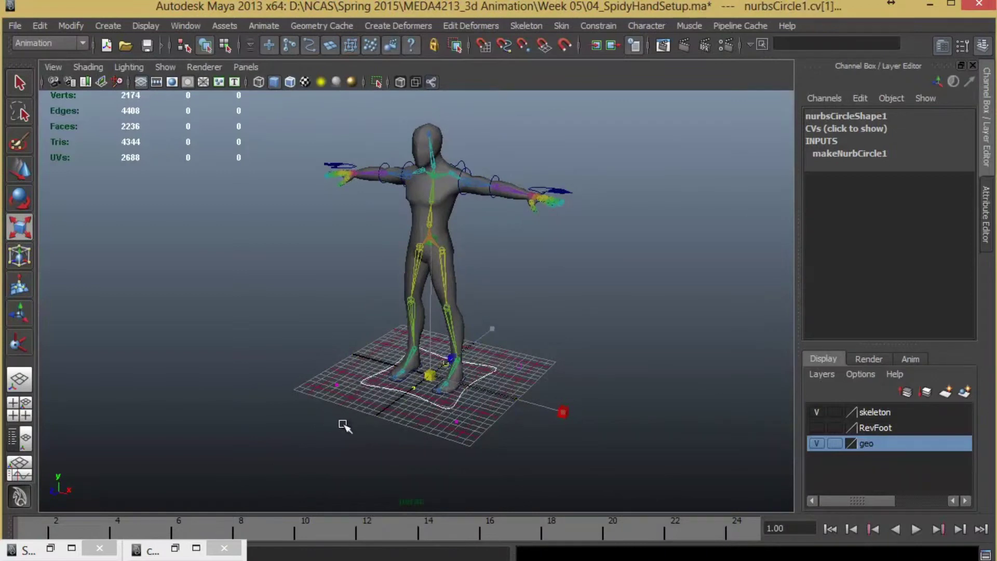
pyautogui.keyDown('alt'); pyautogui.moveTo(388, 449); pyautogui.dragTo(478, 412); pyautogui.keyUp('alt')
pyautogui.moveTo(470, 387); pyautogui.dragTo(462, 423, button='right')
pyautogui.keyDown('alt'); pyautogui.moveTo(463, 423); pyautogui.dragTo(457, 372, button='right'); pyautogui.keyUp('alt')
pyautogui.keyDown('alt'); pyautogui.moveTo(456, 372); pyautogui.dragTo(369, 386); pyautogui.keyUp('alt')
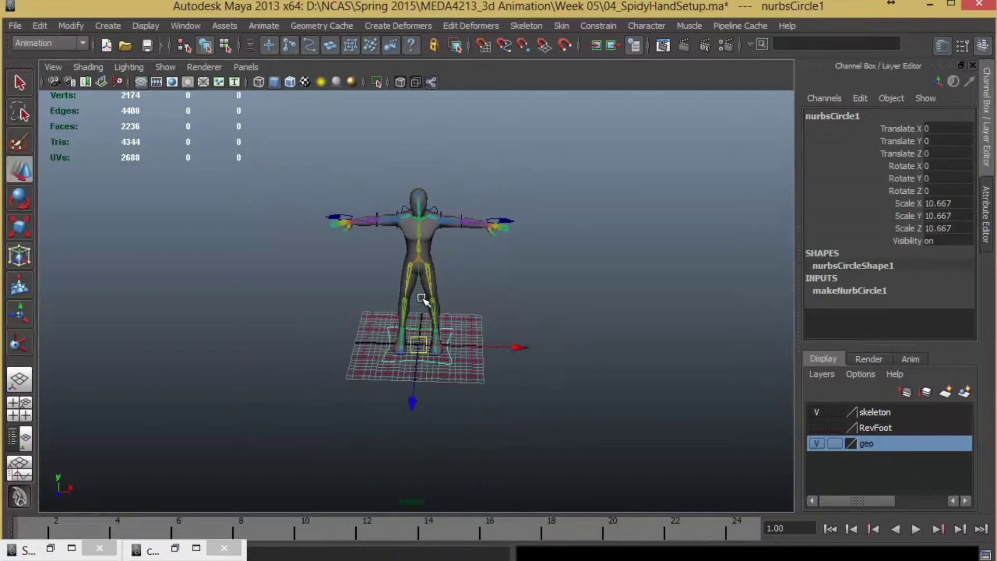
# Step: Point-snap the four-pointed control curve onto the hip joint, hiding the geo layer only while placing it
pyautogui.keyDown('alt'); pyautogui.moveTo(410, 318); pyautogui.dragTo(446, 316); pyautogui.keyUp('alt')
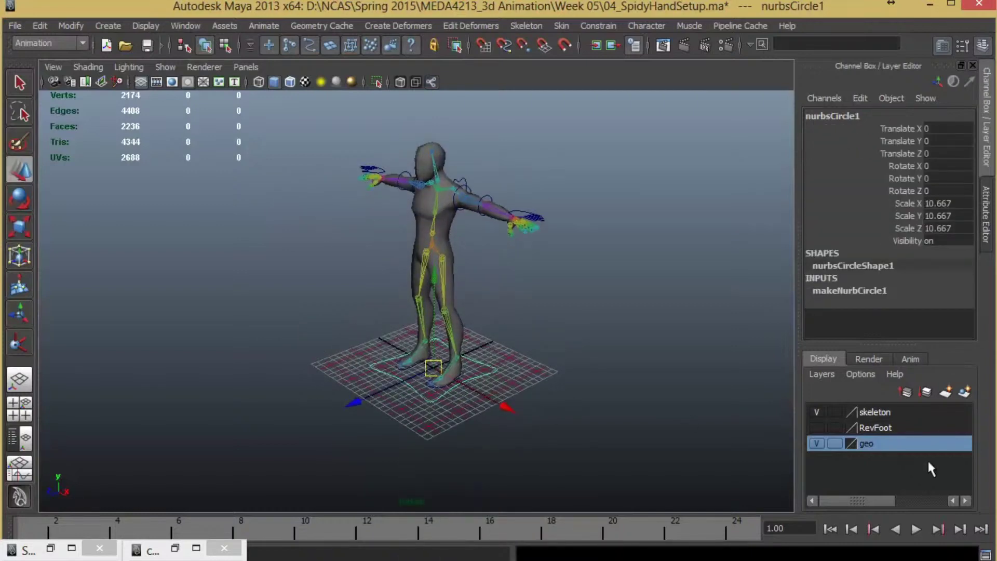
pyautogui.click(816, 443)
pyautogui.keyDown('alt'); pyautogui.moveTo(436, 359); pyautogui.dragTo(522, 250); pyautogui.keyUp('alt')
pyautogui.click(521, 46)
pyautogui.keyDown('alt'); pyautogui.moveTo(428, 280); pyautogui.dragTo(470, 382, button='right'); pyautogui.keyUp('alt')
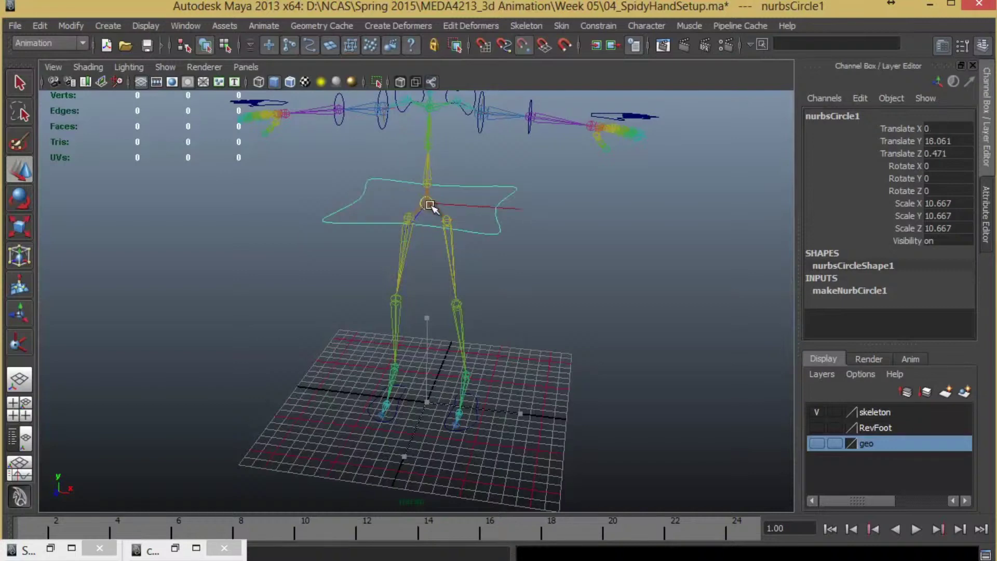
pyautogui.keyDown('alt'); pyautogui.moveTo(429, 206); pyautogui.dragTo(400, 332); pyautogui.keyUp('alt')
pyautogui.click(815, 443)
# Step: Scale the hip control curve down uniformly to about 7.15 so it fits around the waist
pyautogui.press('e')
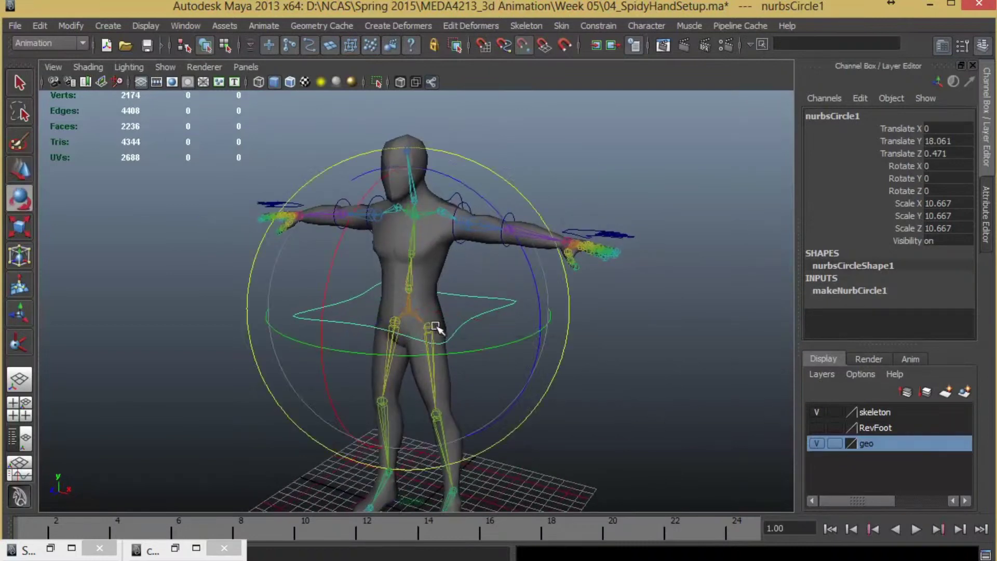
pyautogui.press('r')
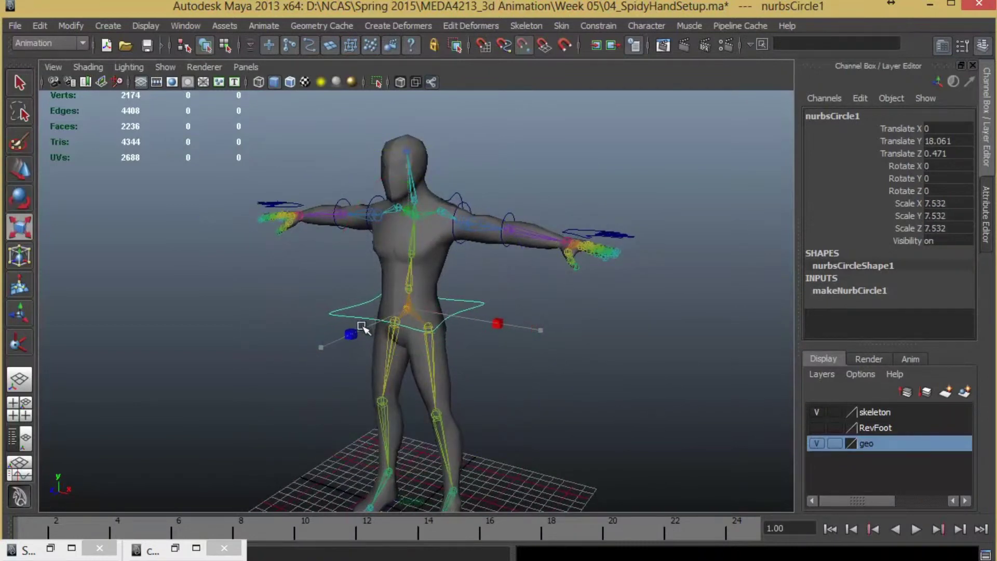
pyautogui.keyDown('alt'); pyautogui.moveTo(474, 438); pyautogui.dragTo(388, 425); pyautogui.keyUp('alt')
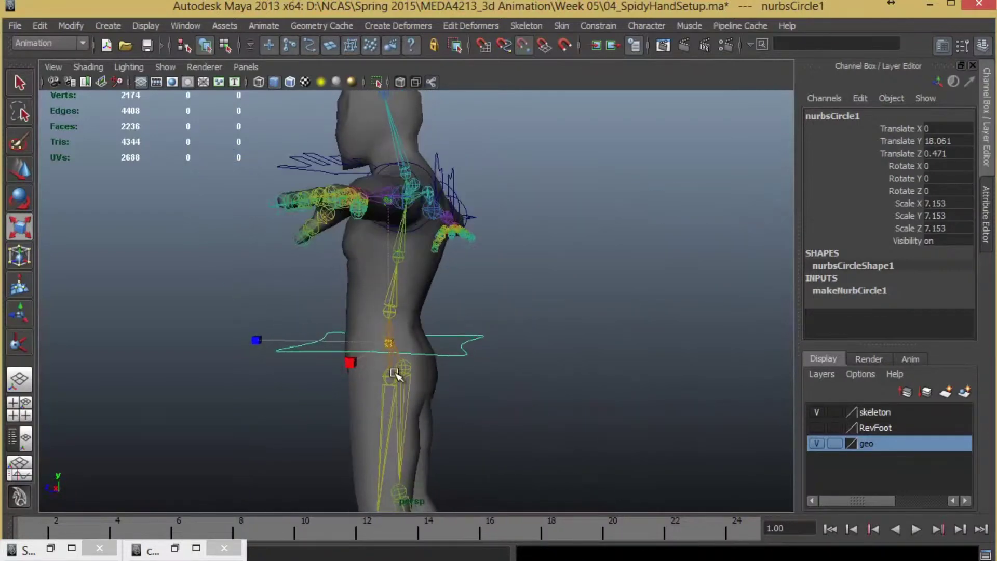
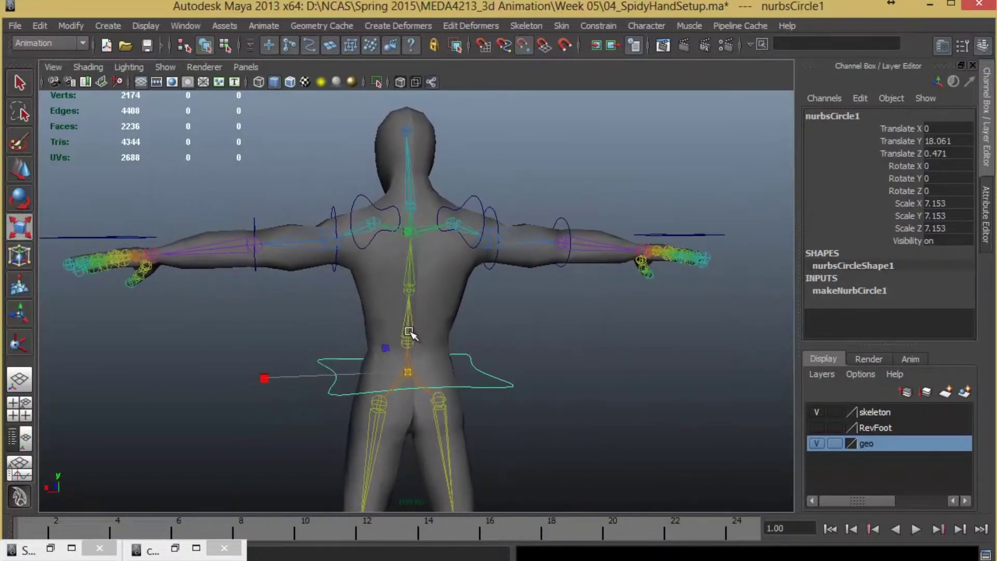
# Step: Select the head joint and frame it in the side view, ready for moving
pyautogui.keyDown('alt'); pyautogui.moveTo(408, 168); pyautogui.dragTo(456, 340); pyautogui.keyUp('alt')
pyautogui.click(411, 199)
pyautogui.keyDown('alt'); pyautogui.moveTo(497, 291); pyautogui.dragTo(475, 307); pyautogui.keyUp('alt')
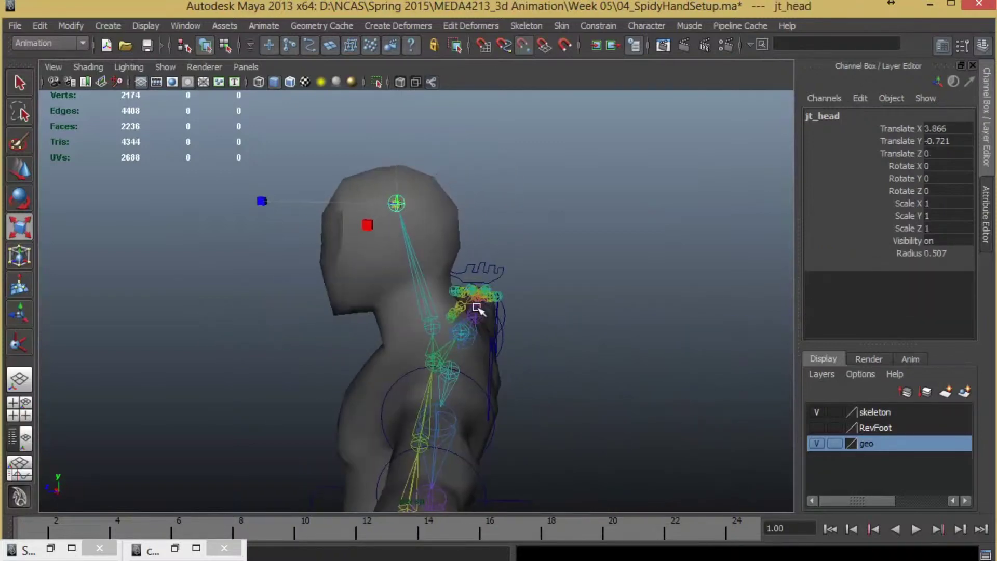
pyautogui.press('space')
pyautogui.press('space')
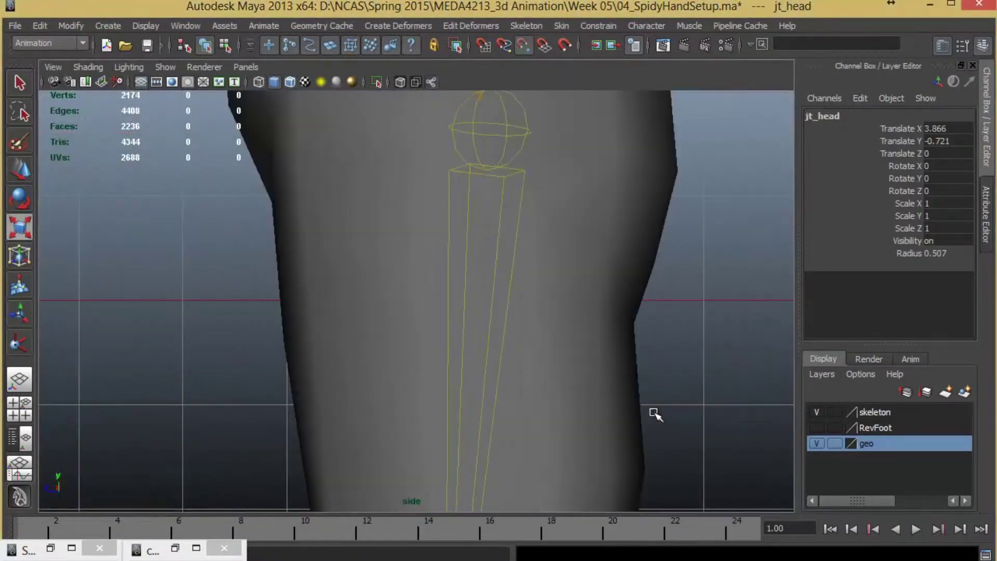
pyautogui.press('f')
pyautogui.keyDown('alt'); pyautogui.moveTo(540, 367); pyautogui.dragTo(457, 323, button='right'); pyautogui.keyUp('alt')
pyautogui.press('w')
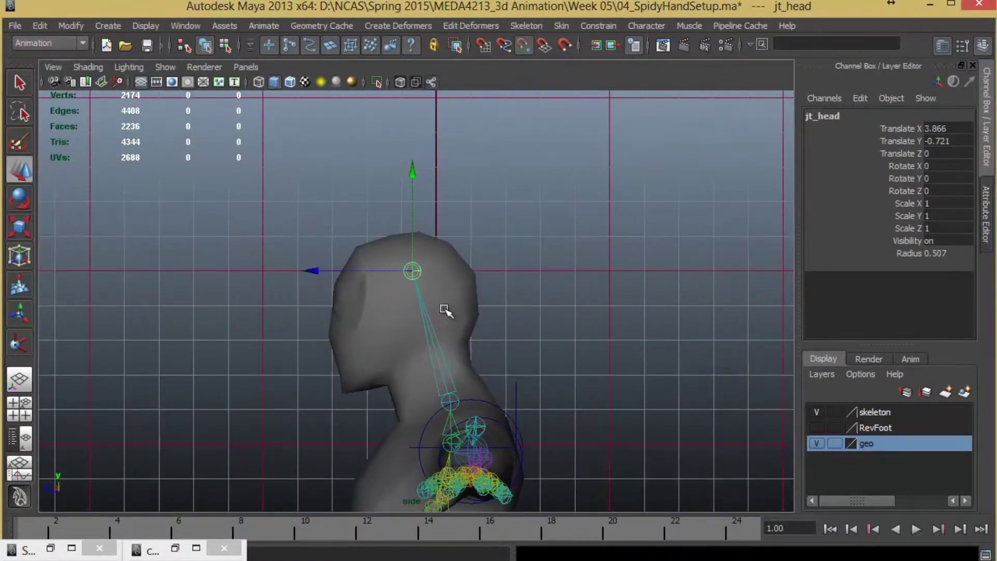
# Step: Try lowering the head joint toward the base of the skull, and undo the move
pyautogui.moveTo(413, 276); pyautogui.dragTo(430, 355)
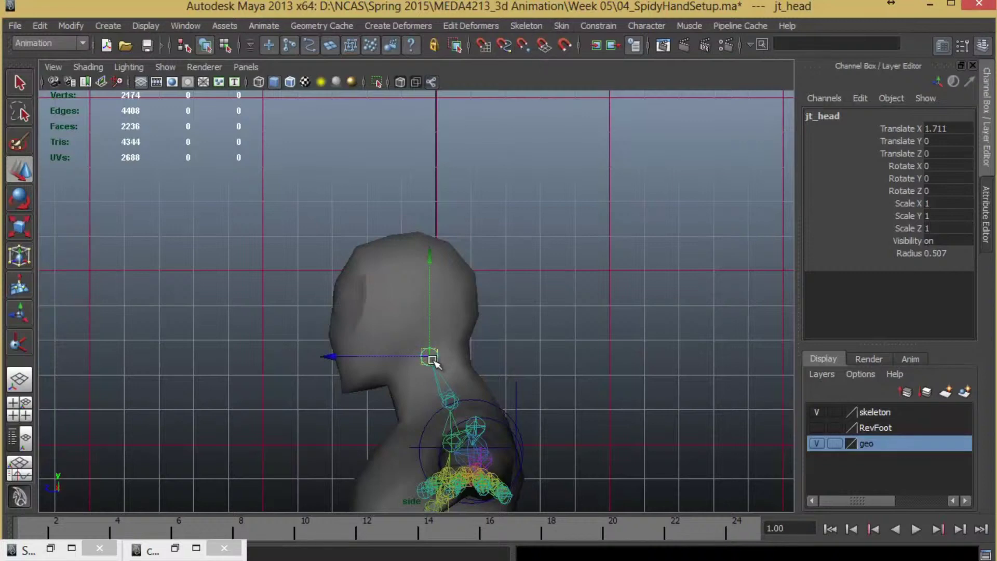
pyautogui.press('space')
pyautogui.press('space')
pyautogui.keyDown('alt'); pyautogui.moveTo(538, 267); pyautogui.dragTo(646, 270); pyautogui.keyUp('alt')
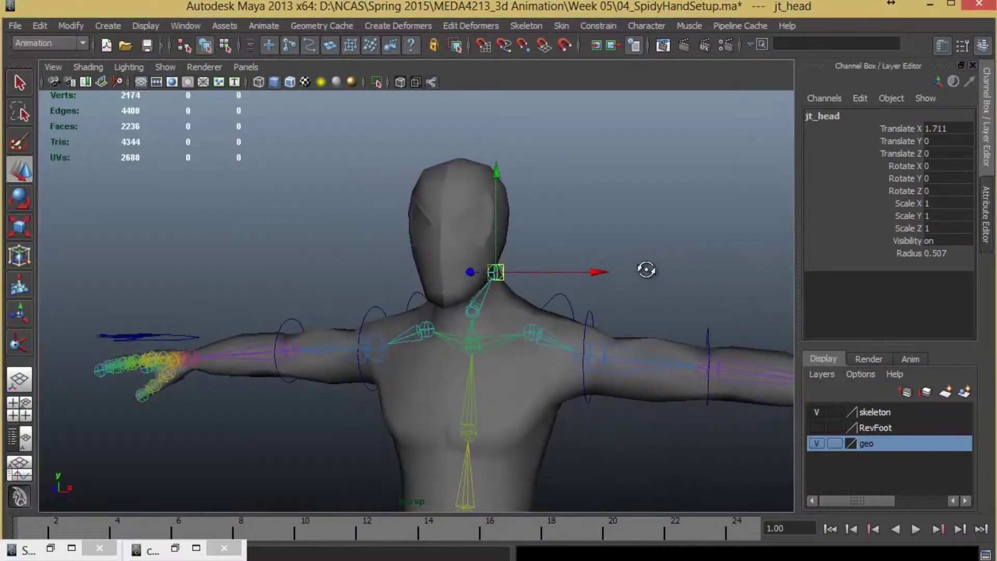
pyautogui.hotkey('ctrl', 'z')
# Step: Move the head joint down to the base of the skull in the side view, at about Translate X 1.293
pyautogui.press('space')
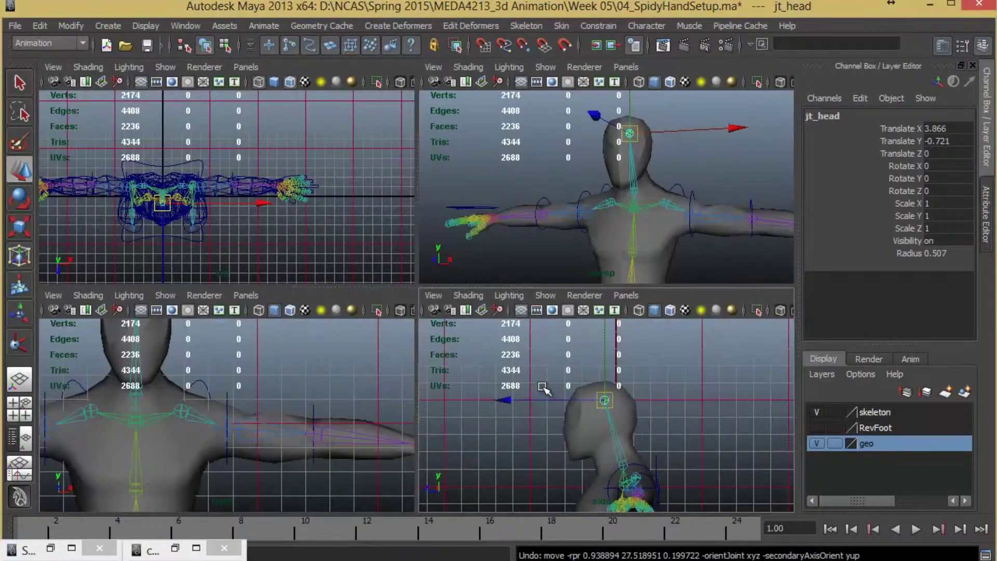
pyautogui.press('space')
pyautogui.moveTo(414, 270); pyautogui.dragTo(442, 360)
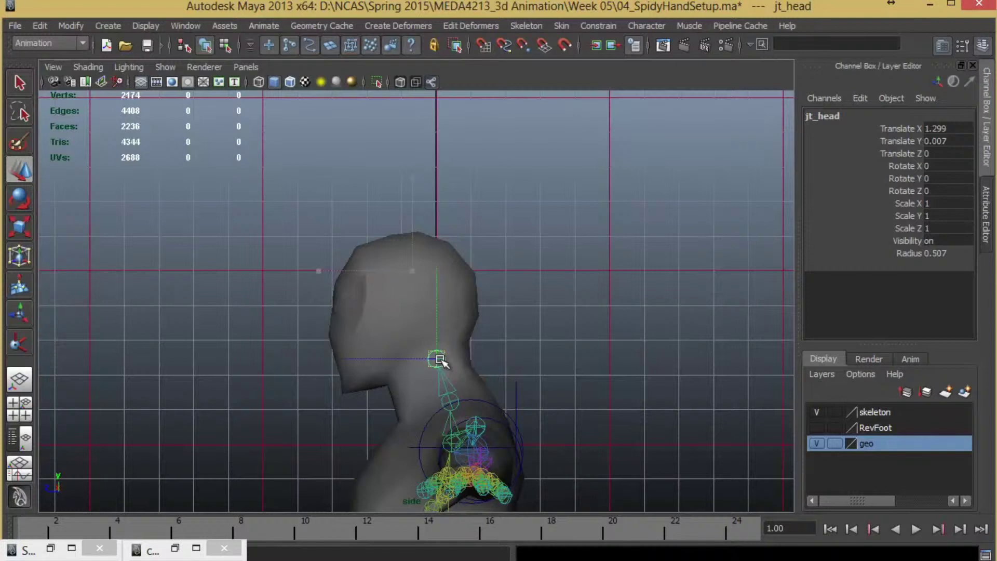
pyautogui.keyDown('alt'); pyautogui.moveTo(460, 370); pyautogui.dragTo(468, 387, button='middle'); pyautogui.keyUp('alt')
# Step: Create a single new joint near the top of the head with the Joint Tool in the side view
pyautogui.click(534, 23)
pyautogui.click(540, 45)
pyautogui.click(413, 267)
pyautogui.moveTo(415, 275); pyautogui.dragTo(406, 267)
pyautogui.press('w')
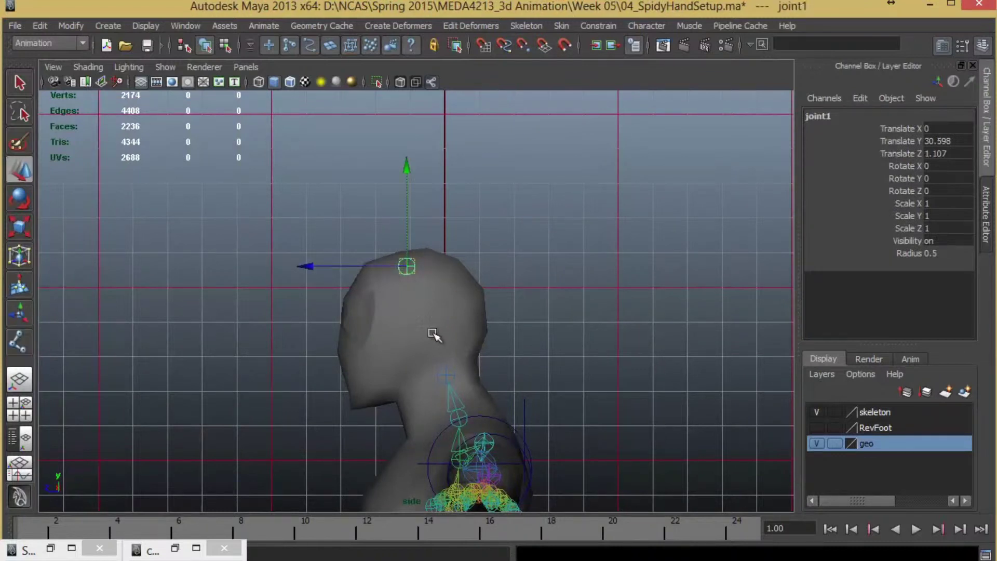
# Step: Parent the new top-of-head joint to the head joint at the base of the skull
pyautogui.scroll(1, 457, 338)
pyautogui.click(450, 387)
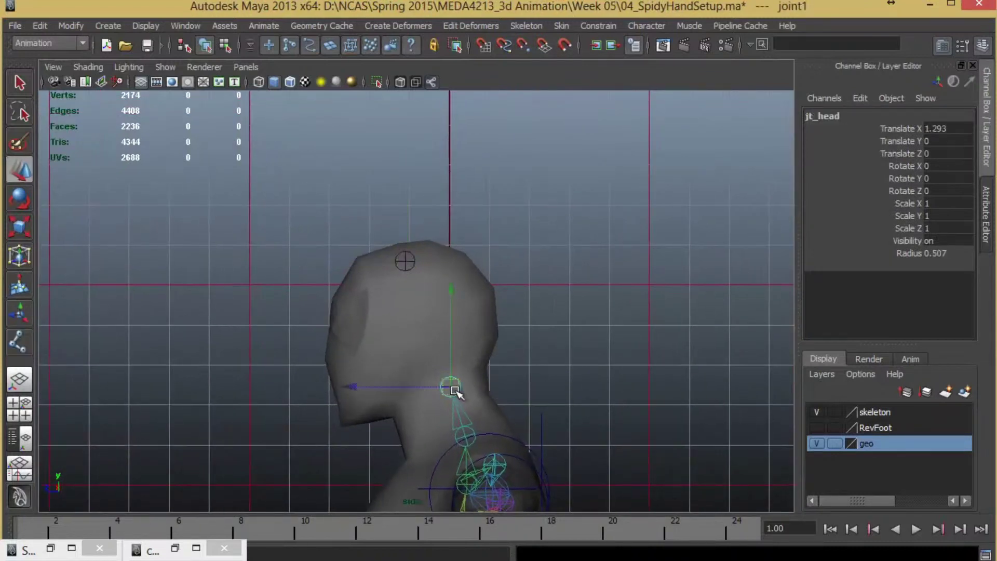
pyautogui.click(408, 252)
pyautogui.keyDown('shift'); pyautogui.click(451, 400); pyautogui.keyUp('shift')
pyautogui.press('p')
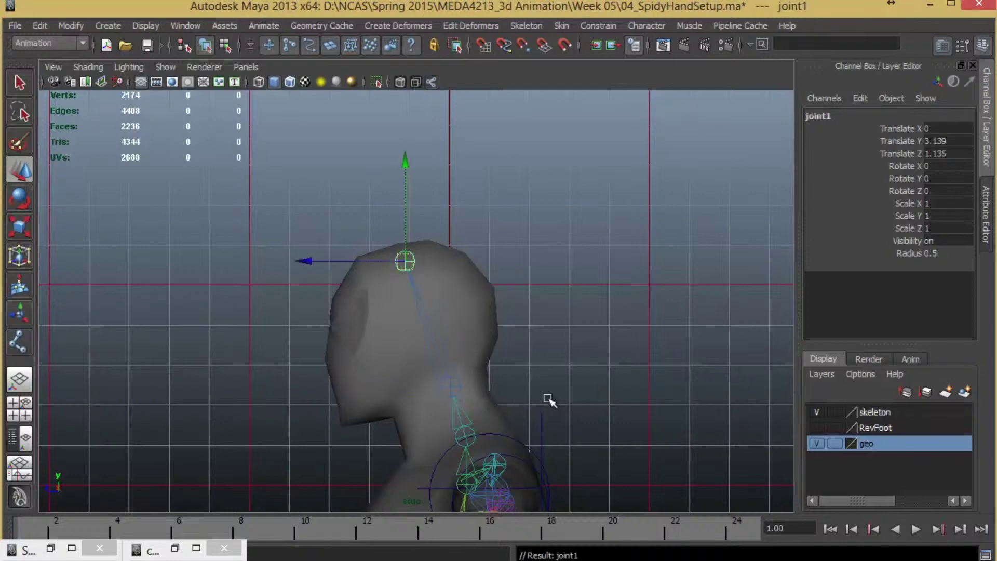
pyautogui.scroll(-3, 577, 384)
pyautogui.press('space')
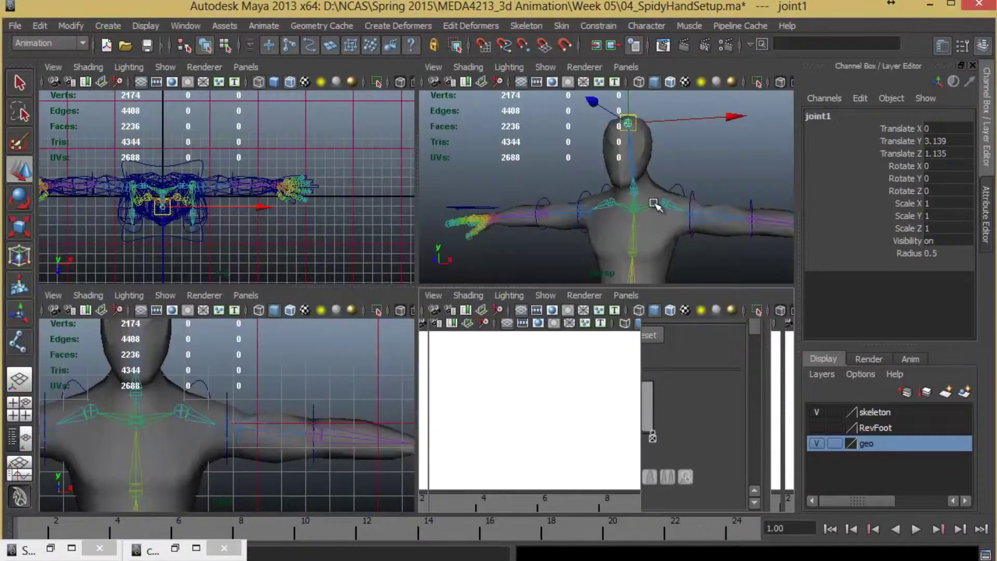
pyautogui.press('space')
pyautogui.press('space')
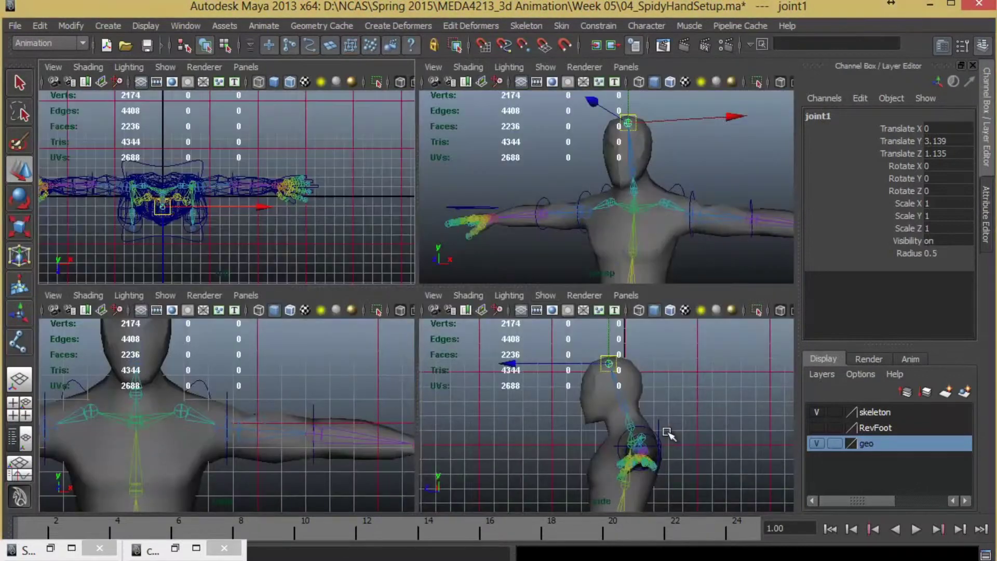
# Step: Activate the CV Curve Tool in the side view with curve degree 1 Linear
pyautogui.press('space')
pyautogui.keyDown('alt'); pyautogui.moveTo(597, 338); pyautogui.dragTo(537, 140, button='middle'); pyautogui.keyUp('alt')
pyautogui.scroll(-1, 341, 323)
pyautogui.keyDown('alt'); pyautogui.moveTo(488, 363); pyautogui.dragTo(494, 287, button='middle'); pyautogui.keyUp('alt')
pyautogui.scroll(-3, 494, 287)
pyautogui.moveTo(472, 344)
pyautogui.keyDown('alt'); pyautogui.mouseDown(button='middle')
pyautogui.moveTo(478, 328)
pyautogui.moveTo(475, 352)
pyautogui.mouseUp(button='middle'); pyautogui.keyUp('alt')
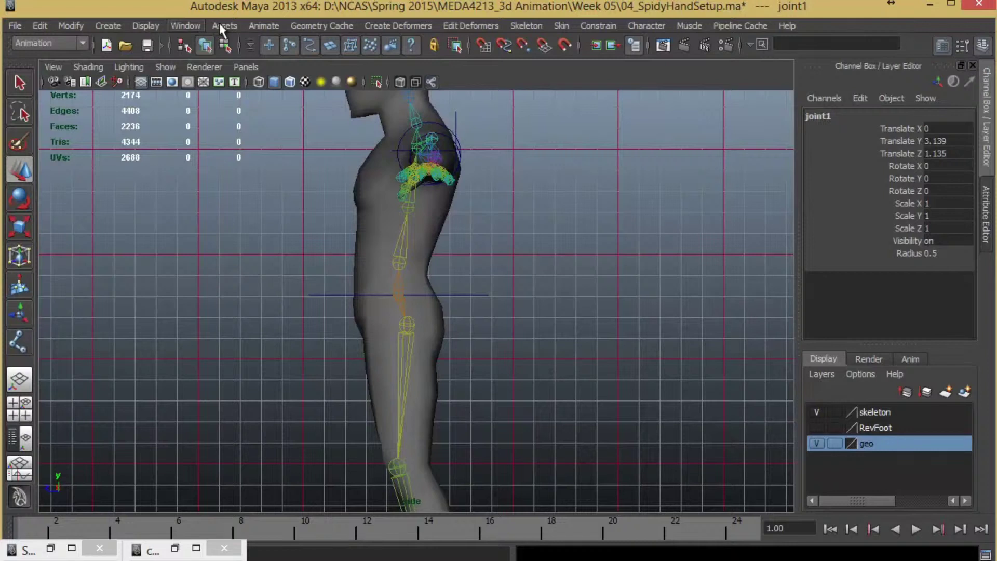
pyautogui.click(109, 26)
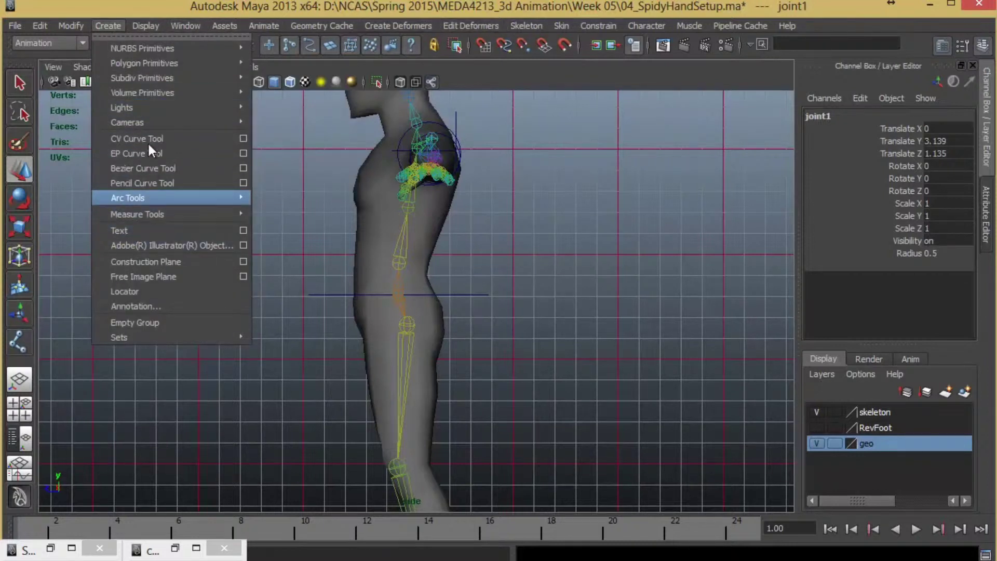
pyautogui.click(243, 138)
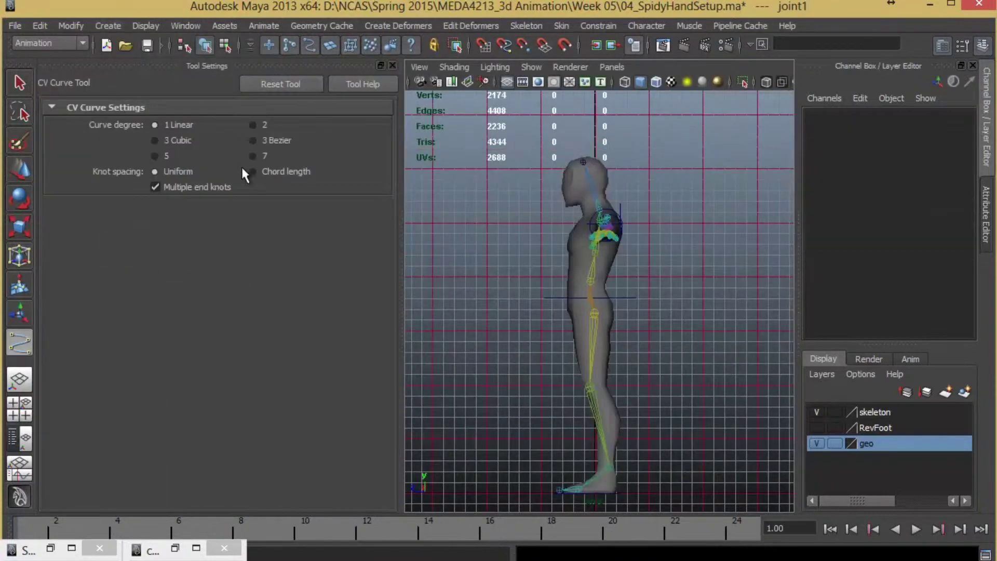
pyautogui.click(393, 66)
# Step: Draw a grid-snapped linear arrow outline behind the character in the side view, pointing toward the body
pyautogui.keyDown('alt'); pyautogui.moveTo(561, 242); pyautogui.dragTo(453, 280, button='middle'); pyautogui.keyUp('alt')
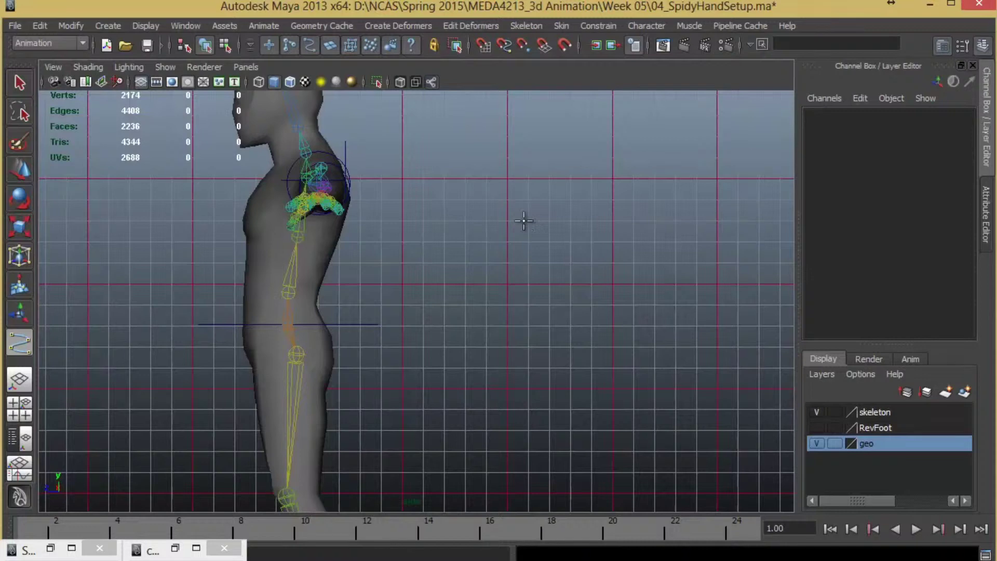
pyautogui.keyDown('alt'); pyautogui.moveTo(519, 215); pyautogui.dragTo(511, 302, button='middle'); pyautogui.keyUp('alt')
pyautogui.keyDown('alt'); pyautogui.moveTo(508, 355); pyautogui.dragTo(488, 285, button='middle'); pyautogui.keyUp('alt')
pyautogui.click(463, 299)
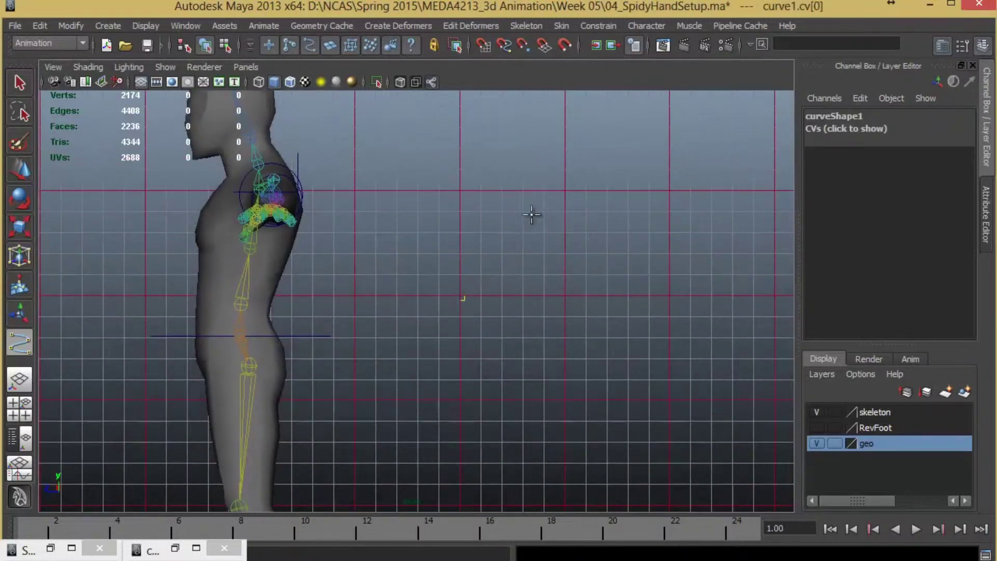
pyautogui.hotkey('ctrl', 'z')
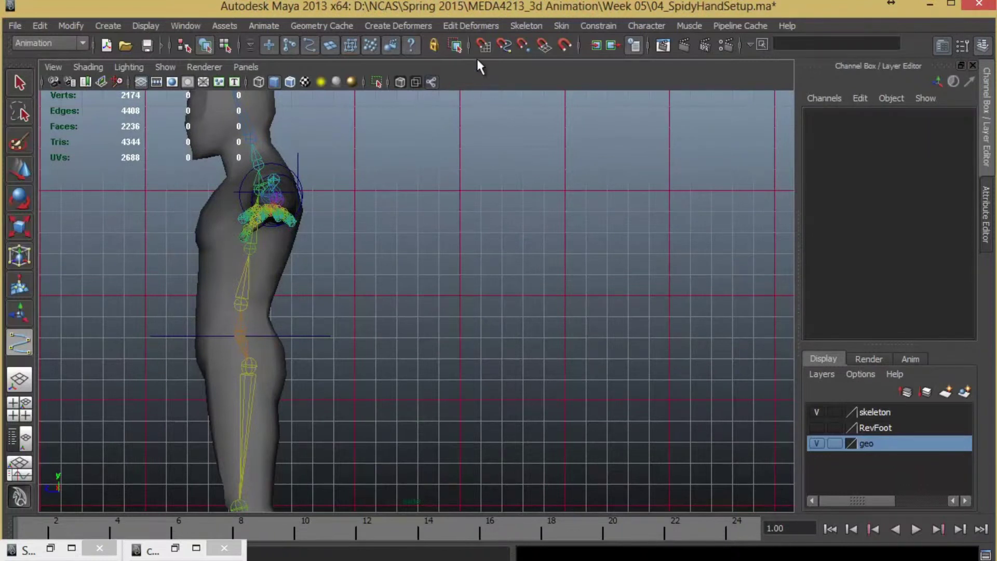
pyautogui.click(460, 295)
pyautogui.click(501, 253)
pyautogui.click(543, 275)
pyautogui.click(541, 315)
pyautogui.click(500, 327)
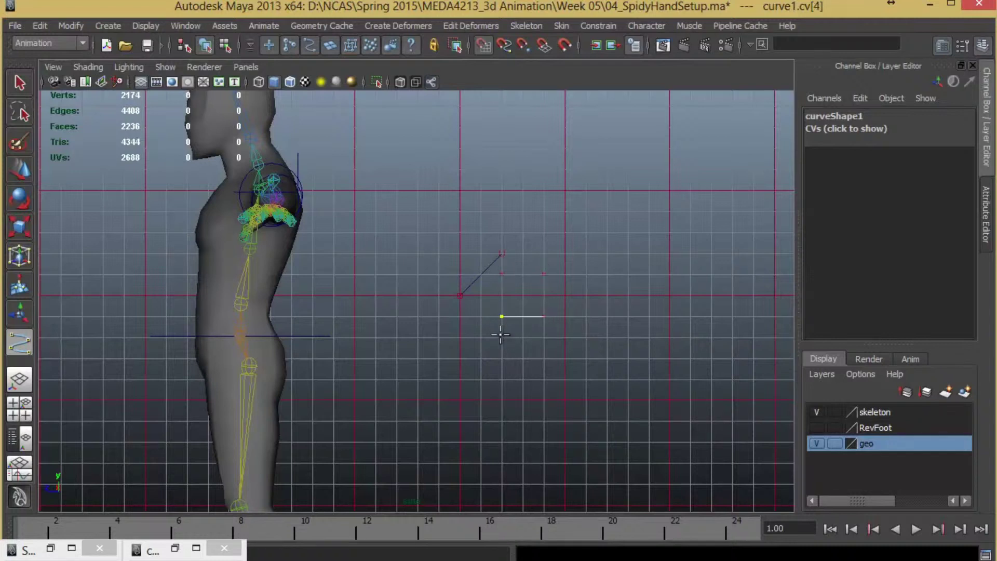
pyautogui.click(501, 337)
pyautogui.click(459, 296)
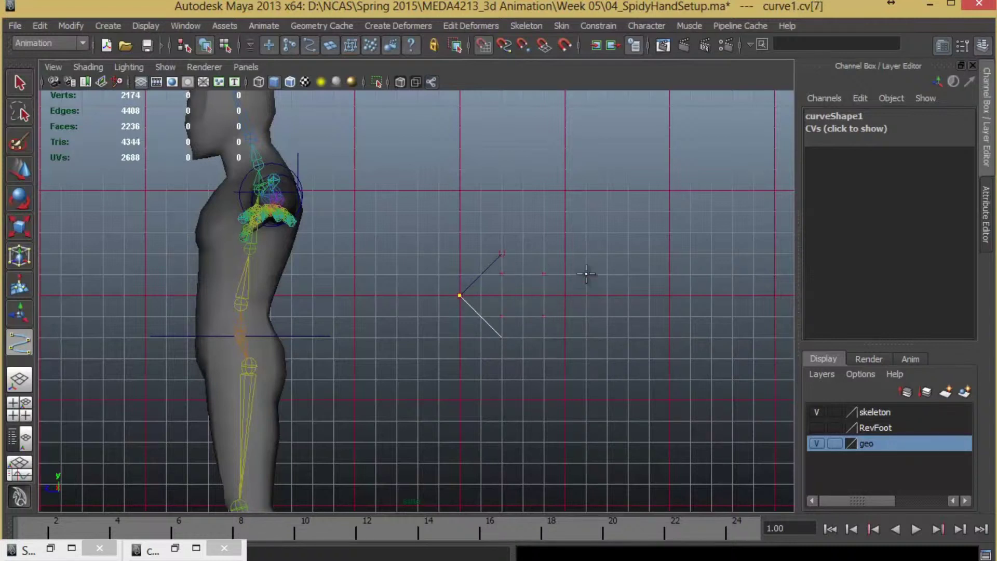
pyautogui.press('Return')
# Step: Scale all the arrow curve's control vertices down slightly in height and return to object mode
pyautogui.scroll(1, 565, 283)
pyautogui.rightClick(513, 280)
pyautogui.moveTo(513, 279); pyautogui.dragTo(513, 277, button='right')
pyautogui.moveTo(367, 217); pyautogui.dragTo(633, 380)
pyautogui.press('e')
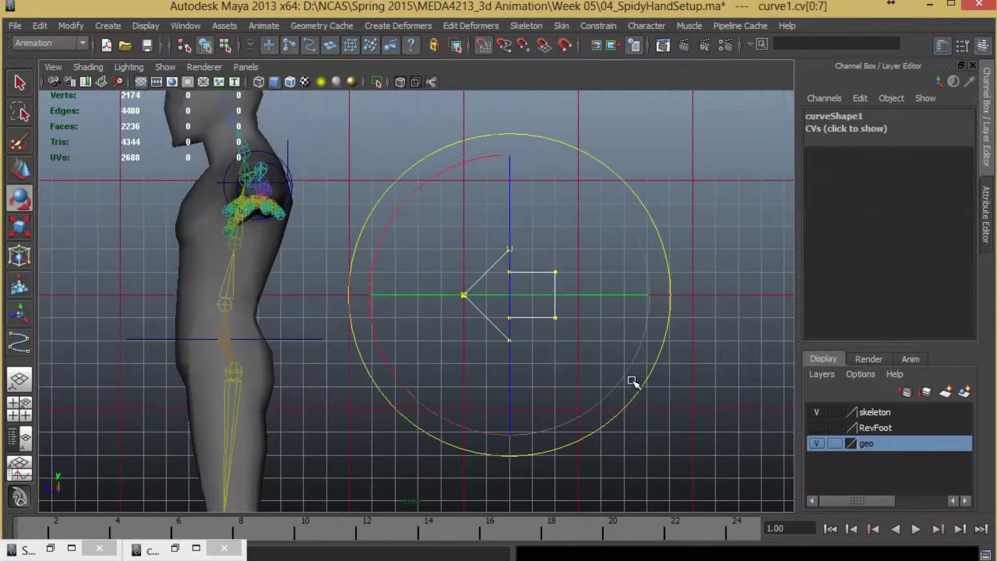
pyautogui.press('r')
pyautogui.moveTo(510, 155)
pyautogui.mouseDown()
pyautogui.moveTo(513, 236)
pyautogui.moveTo(509, 156)
pyautogui.mouseUp()
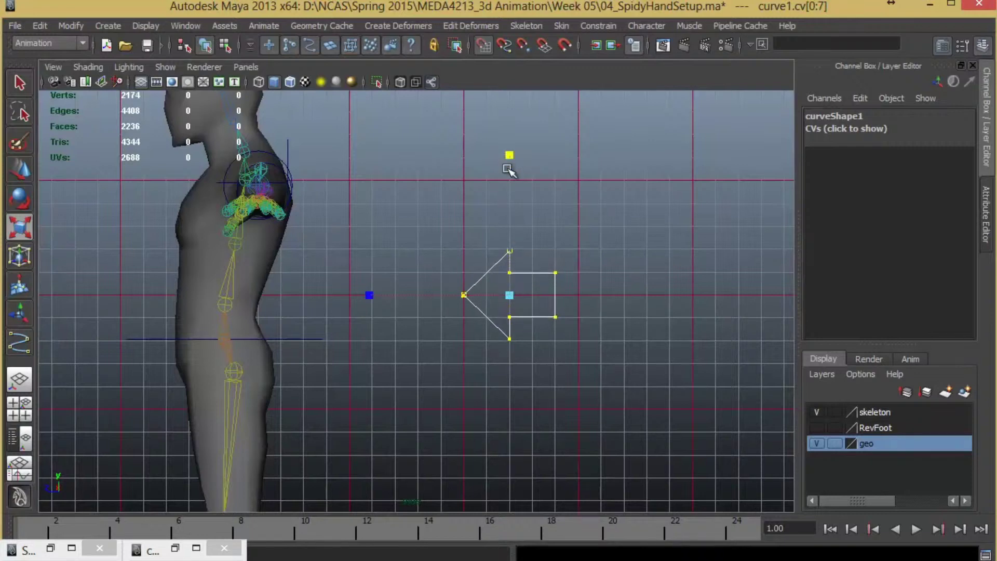
pyautogui.moveTo(516, 271); pyautogui.dragTo(517, 352, button='right')
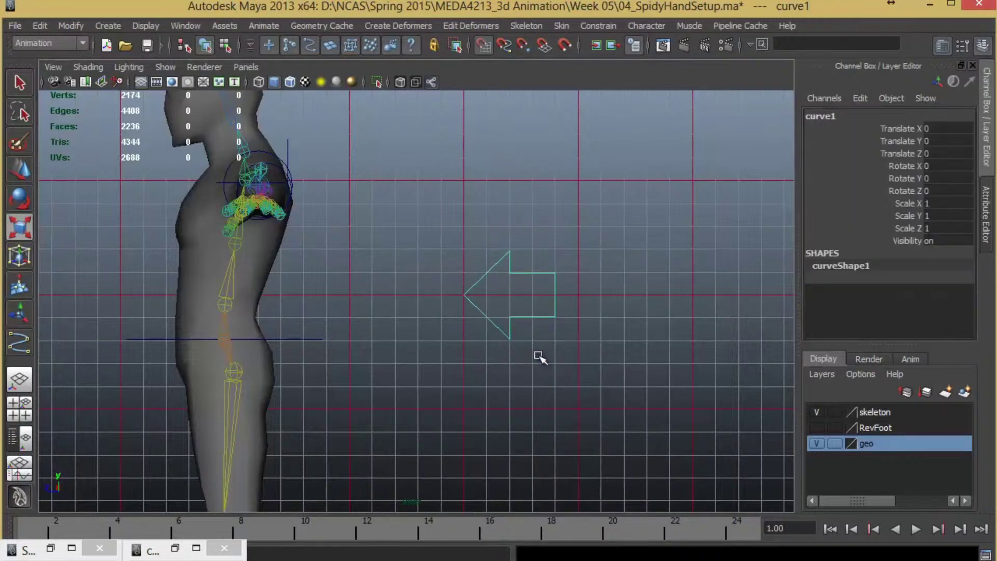
# Step: Center the pivot of the arrow curve
pyautogui.keyDown('alt'); pyautogui.moveTo(597, 332); pyautogui.dragTo(522, 363, button='middle'); pyautogui.keyUp('alt')
pyautogui.keyDown('alt'); pyautogui.moveTo(523, 362); pyautogui.dragTo(281, 334, button='right'); pyautogui.keyUp('alt')
pyautogui.keyDown('alt'); pyautogui.moveTo(281, 334); pyautogui.dragTo(336, 323, button='middle'); pyautogui.keyUp('alt')
pyautogui.click(108, 25)
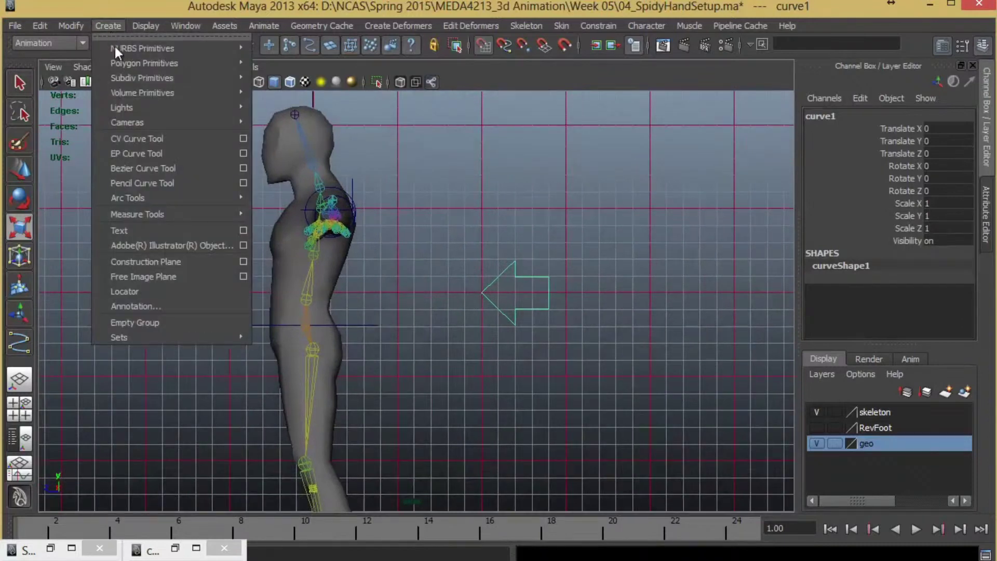
pyautogui.click(98, 171)
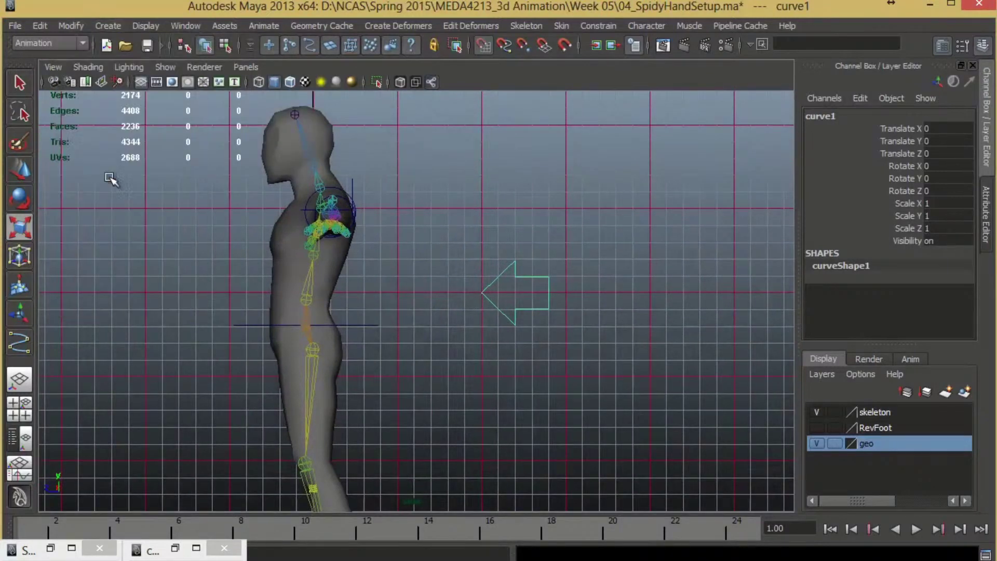
# Step: Move the arrow curve against the character's lower back, at Translate Y -1 and Translate Z 9
pyautogui.keyDown('alt'); pyautogui.moveTo(552, 368); pyautogui.dragTo(562, 345, button='middle'); pyautogui.keyUp('alt')
pyautogui.keyDown('alt'); pyautogui.moveTo(563, 345); pyautogui.dragTo(617, 342, button='right'); pyautogui.keyUp('alt')
pyautogui.press('w')
pyautogui.moveTo(561, 264); pyautogui.dragTo(364, 276)
pyautogui.keyDown('alt'); pyautogui.moveTo(555, 284); pyautogui.dragTo(597, 291, button='right'); pyautogui.keyUp('alt')
pyautogui.keyDown('alt'); pyautogui.moveTo(468, 296); pyautogui.dragTo(570, 348, button='middle'); pyautogui.keyUp('alt')
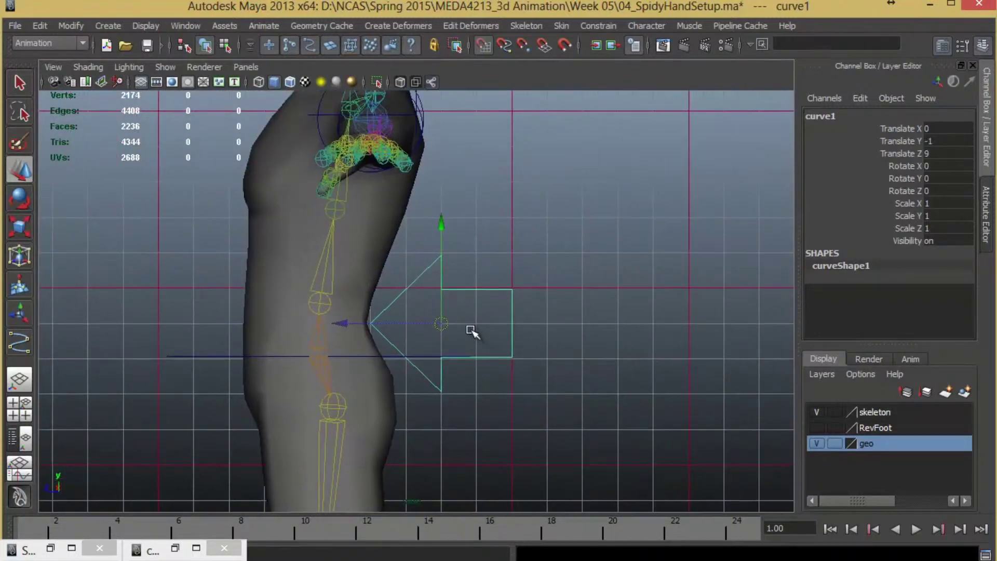
# Step: Scale the arrow curve into a smaller, slimmer arrow at Scale X 0.595, Y 0.335 and Z 0.799
pyautogui.press('r')
pyautogui.moveTo(442, 324); pyautogui.dragTo(416, 327)
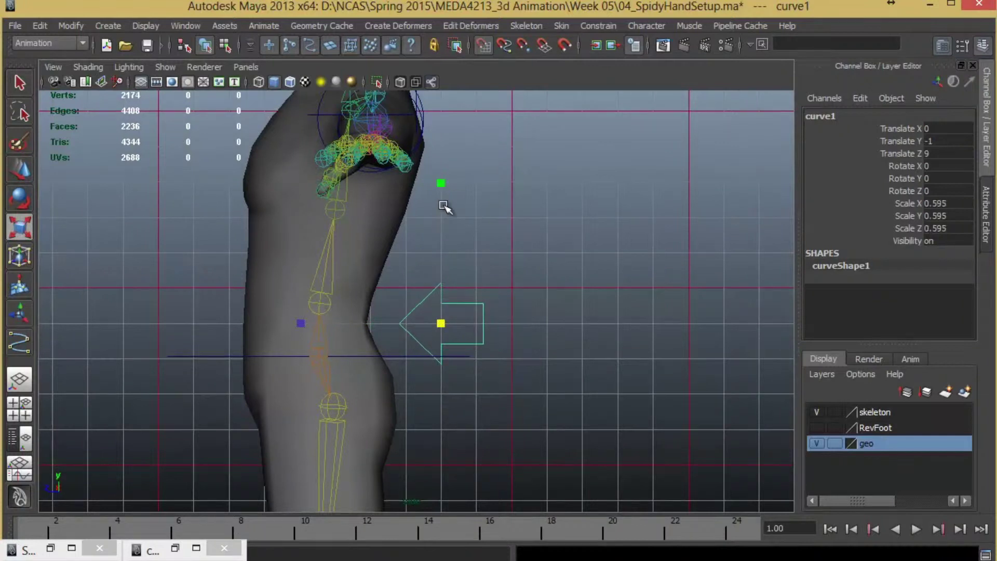
pyautogui.moveTo(441, 182); pyautogui.dragTo(445, 244)
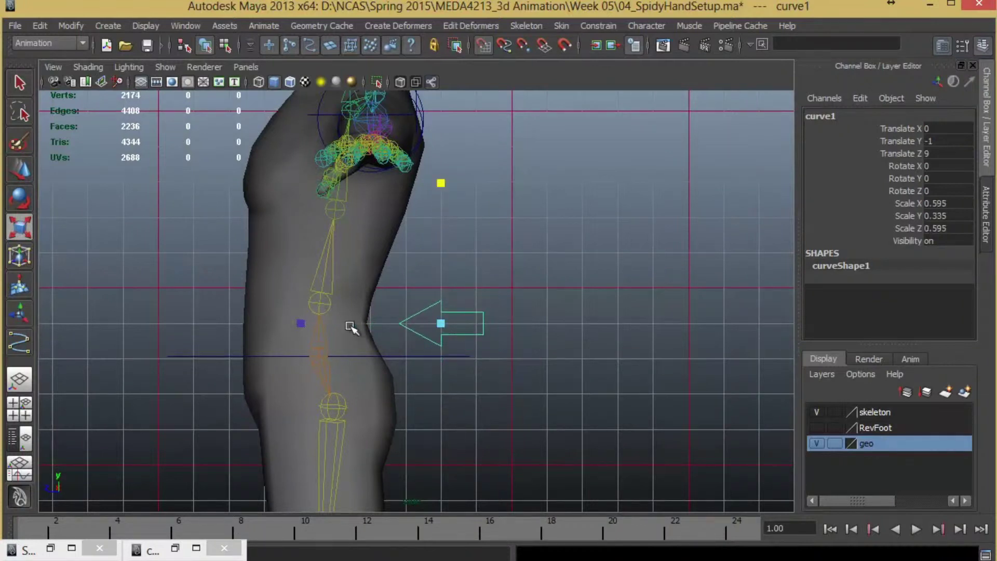
pyautogui.moveTo(295, 324); pyautogui.dragTo(252, 328)
# Step: Hide the geo layer and align the arrow with the lower spine joint at Translate Y -0.433 and Translate Z 9.611
pyautogui.press('w')
pyautogui.moveTo(436, 332); pyautogui.dragTo(426, 313)
pyautogui.keyDown('alt'); pyautogui.moveTo(580, 363); pyautogui.dragTo(657, 340, button='right'); pyautogui.keyUp('alt')
pyautogui.keyDown('alt'); pyautogui.moveTo(452, 290); pyautogui.dragTo(502, 255, button='middle'); pyautogui.keyUp('alt')
pyautogui.keyDown('alt'); pyautogui.moveTo(500, 253); pyautogui.dragTo(560, 254, button='right'); pyautogui.keyUp('alt')
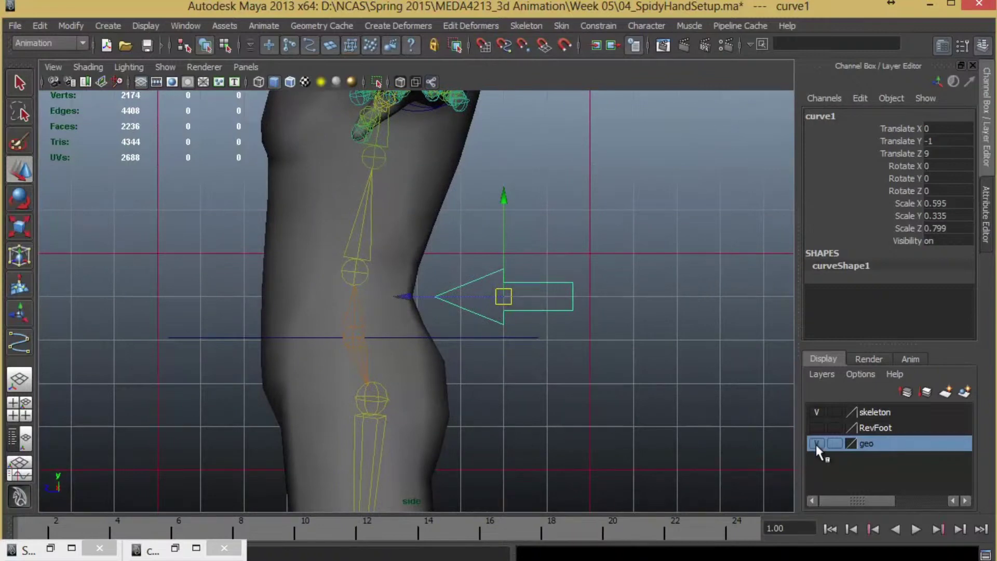
pyautogui.click(816, 444)
pyautogui.keyDown('alt'); pyautogui.moveTo(427, 373); pyautogui.dragTo(531, 384, button='right'); pyautogui.keyUp('alt')
pyautogui.keyDown('alt'); pyautogui.moveTo(531, 384); pyautogui.dragTo(522, 458, button='middle'); pyautogui.keyUp('alt')
pyautogui.moveTo(515, 368); pyautogui.dragTo(476, 340)
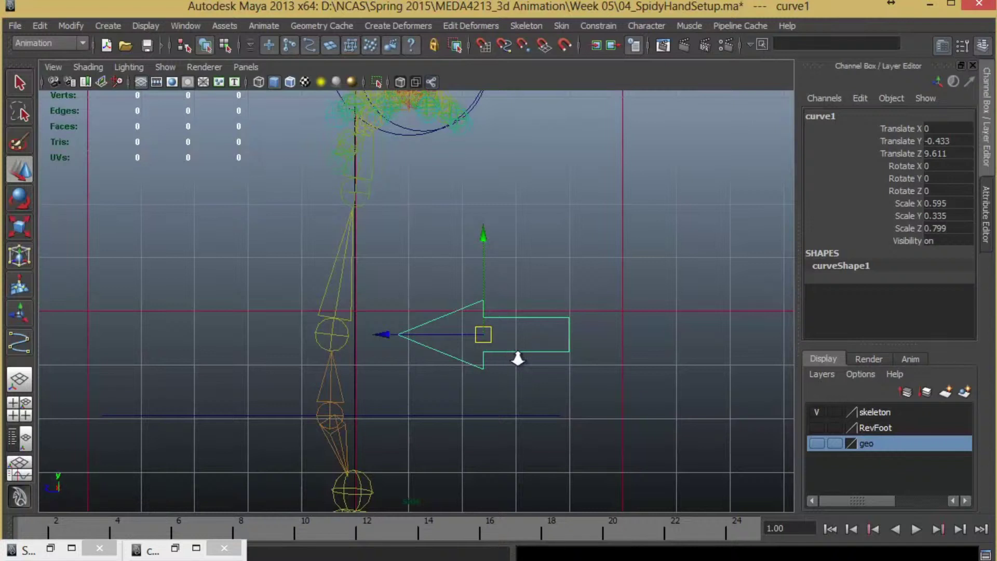
# Step: Snap the arrow curve's pivot point onto the lower spine joint
pyautogui.keyDown('alt'); pyautogui.moveTo(507, 357); pyautogui.dragTo(523, 391, button='right'); pyautogui.keyUp('alt')
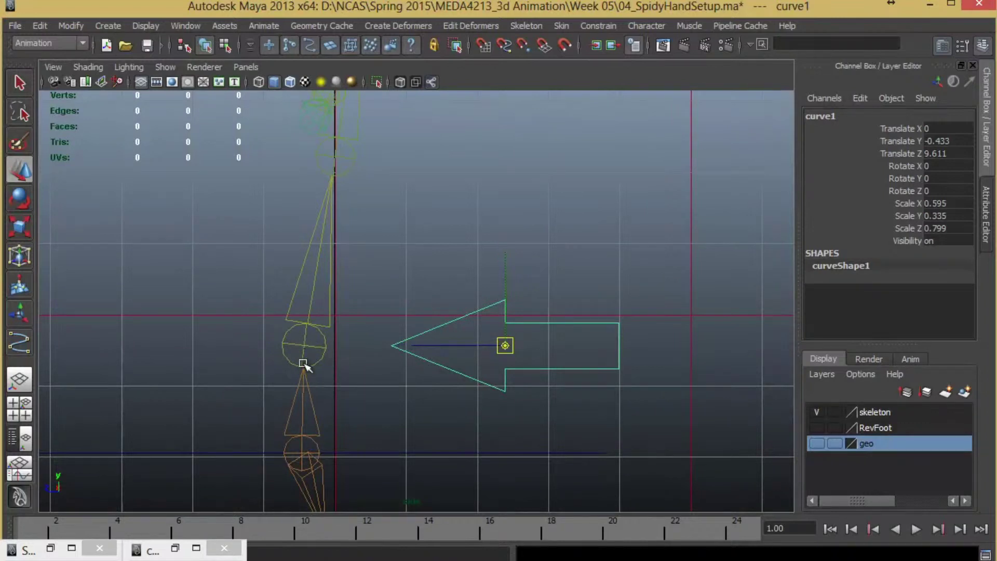
pyautogui.moveTo(511, 351); pyautogui.dragTo(297, 340)
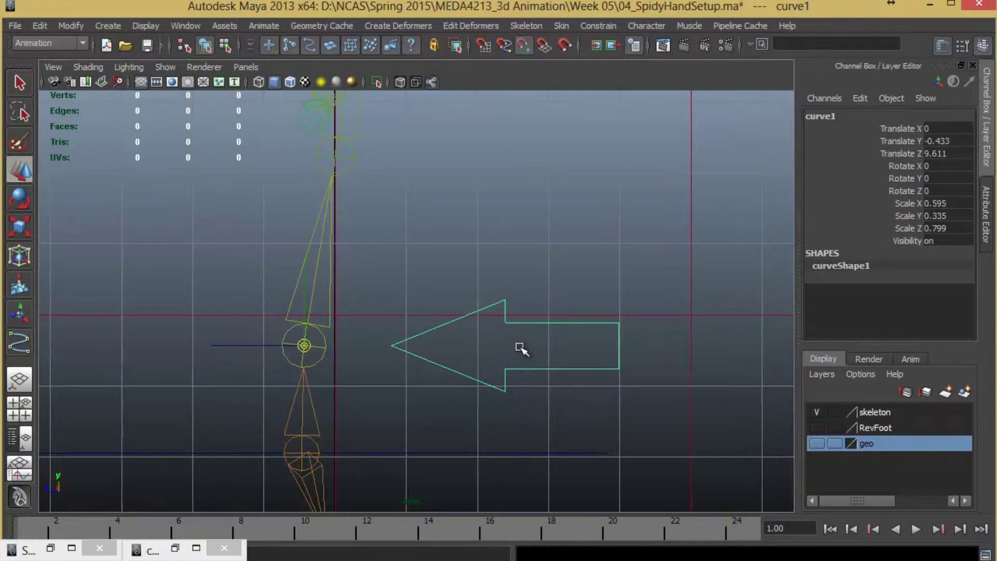
pyautogui.keyDown('alt'); pyautogui.moveTo(613, 359); pyautogui.dragTo(310, 326, button='right'); pyautogui.keyUp('alt')
pyautogui.keyDown('alt'); pyautogui.moveTo(425, 339); pyautogui.dragTo(438, 397, button='middle'); pyautogui.keyUp('alt')
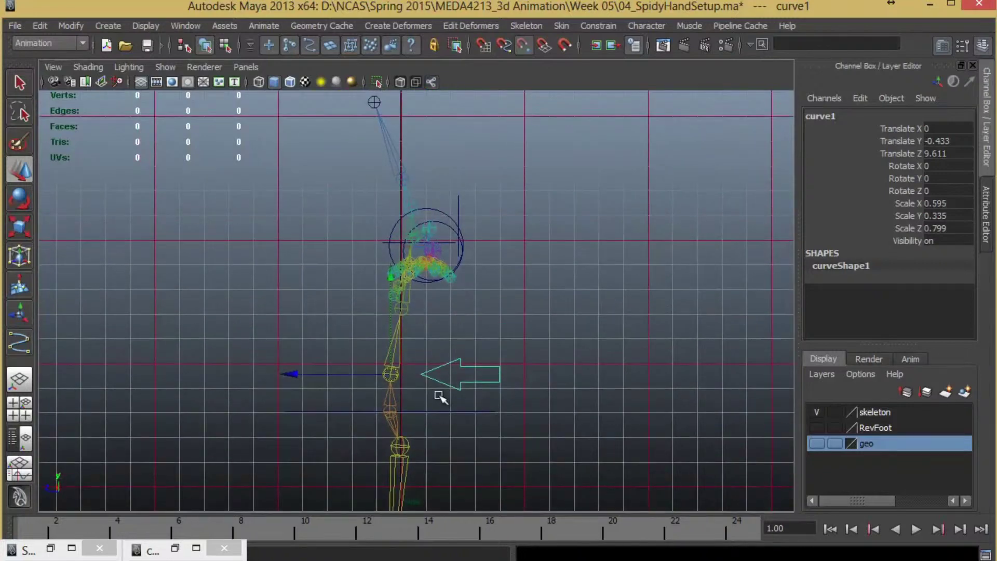
pyautogui.keyDown('alt'); pyautogui.moveTo(547, 409); pyautogui.dragTo(706, 433, button='right'); pyautogui.keyUp('alt')
pyautogui.keyDown('alt'); pyautogui.moveTo(477, 432); pyautogui.dragTo(473, 406, button='right'); pyautogui.keyUp('alt')
pyautogui.scroll(-3, 473, 405)
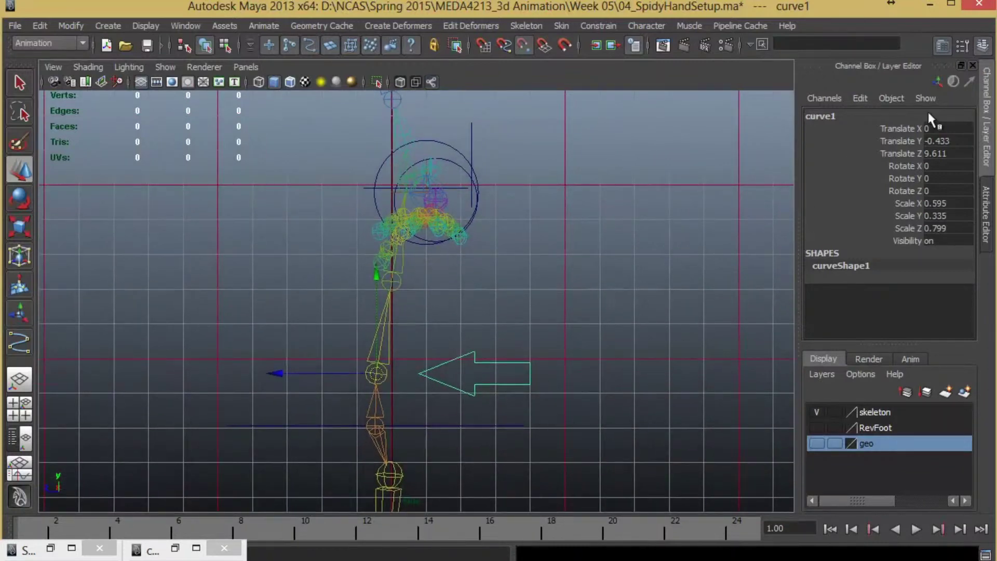
# Step: Freeze the transformations of the arrow curve
pyautogui.click(61, 27)
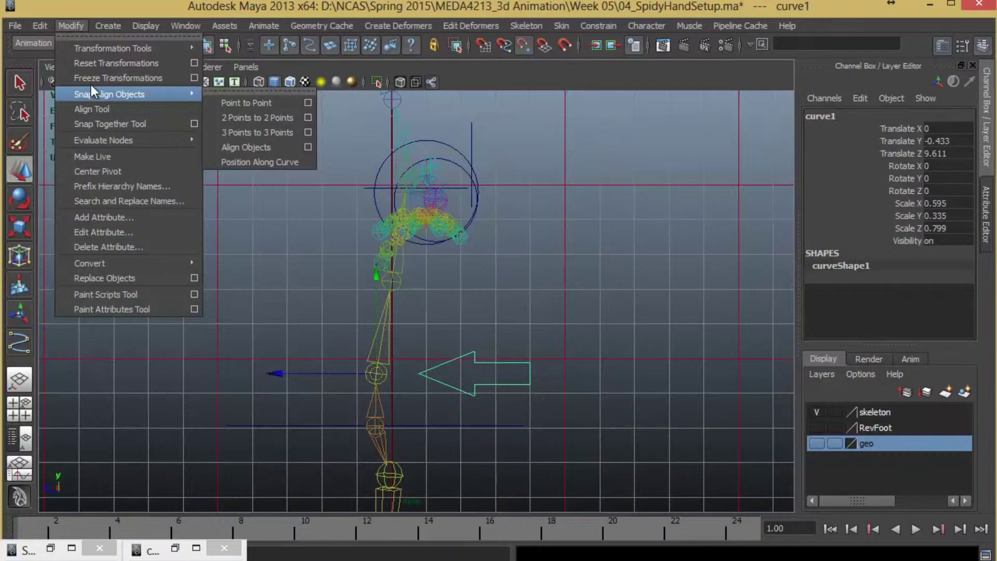
pyautogui.click(98, 77)
pyautogui.click(40, 26)
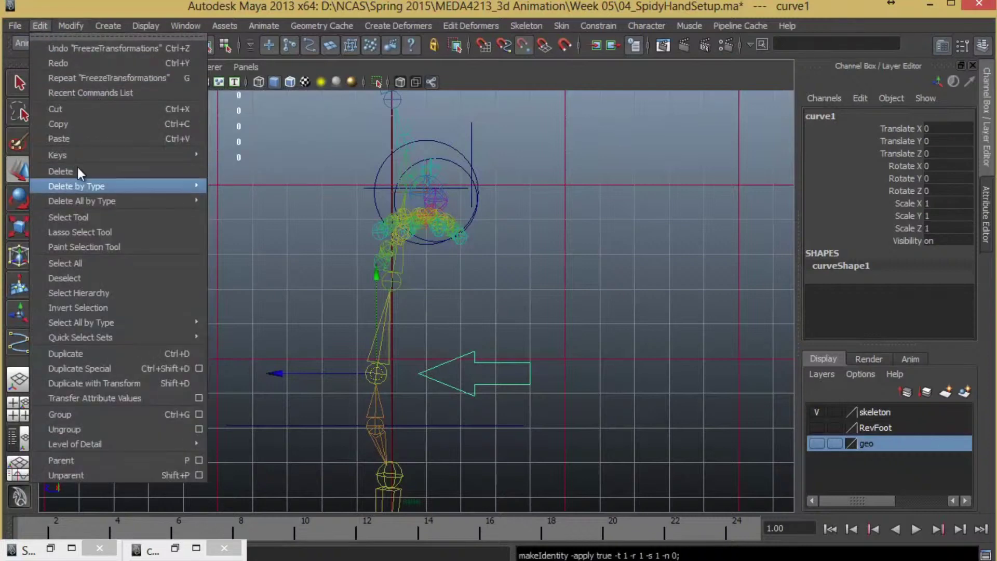
pyautogui.click(110, 27)
# Step: Freeze the transformations of the hip control curve in the perspective view and delete its history
pyautogui.press('space')
pyautogui.press('space')
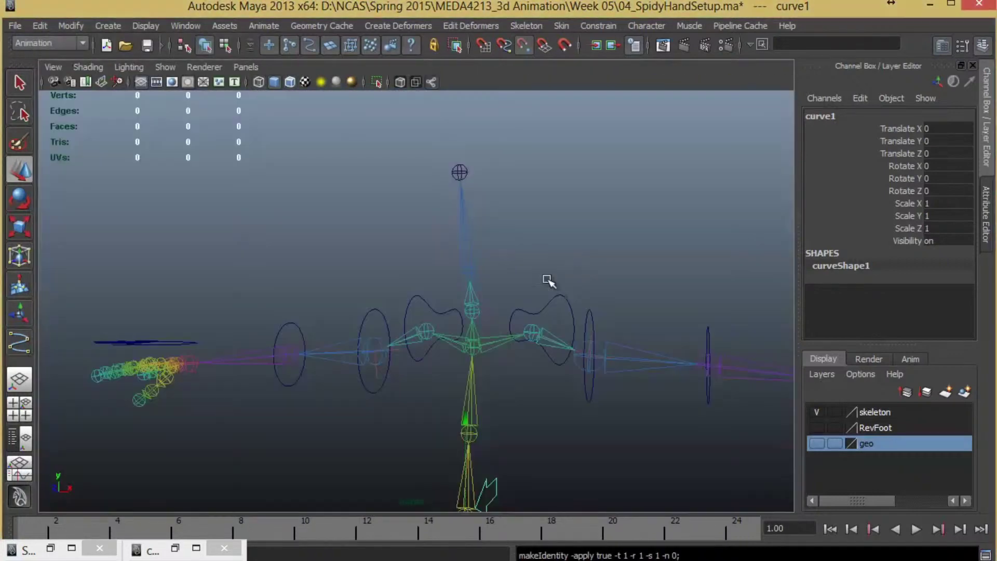
pyautogui.keyDown('alt'); pyautogui.moveTo(437, 403); pyautogui.dragTo(349, 356); pyautogui.keyUp('alt')
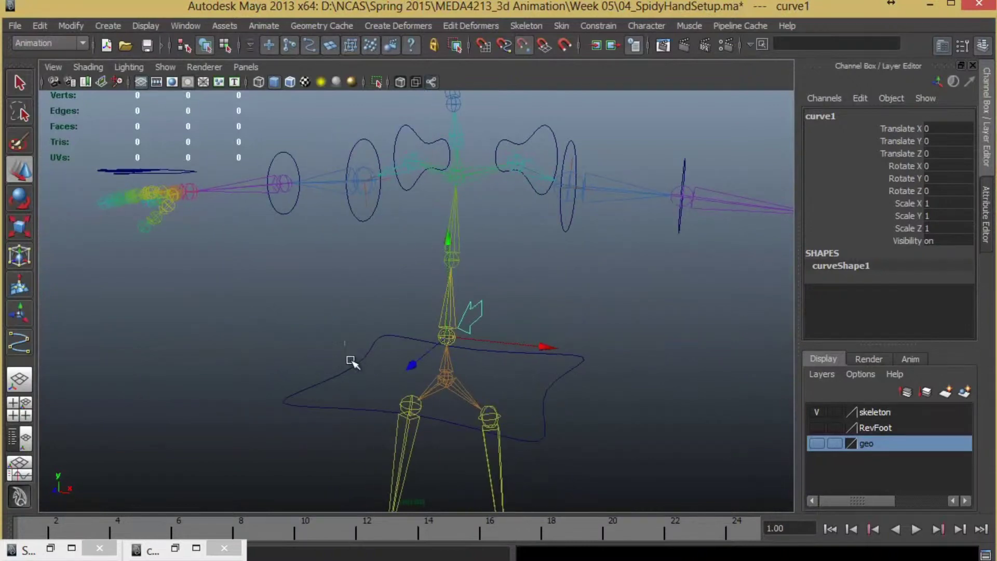
pyautogui.click(359, 370)
pyautogui.keyDown('alt'); pyautogui.moveTo(632, 424); pyautogui.dragTo(675, 368); pyautogui.keyUp('alt')
pyautogui.click(67, 26)
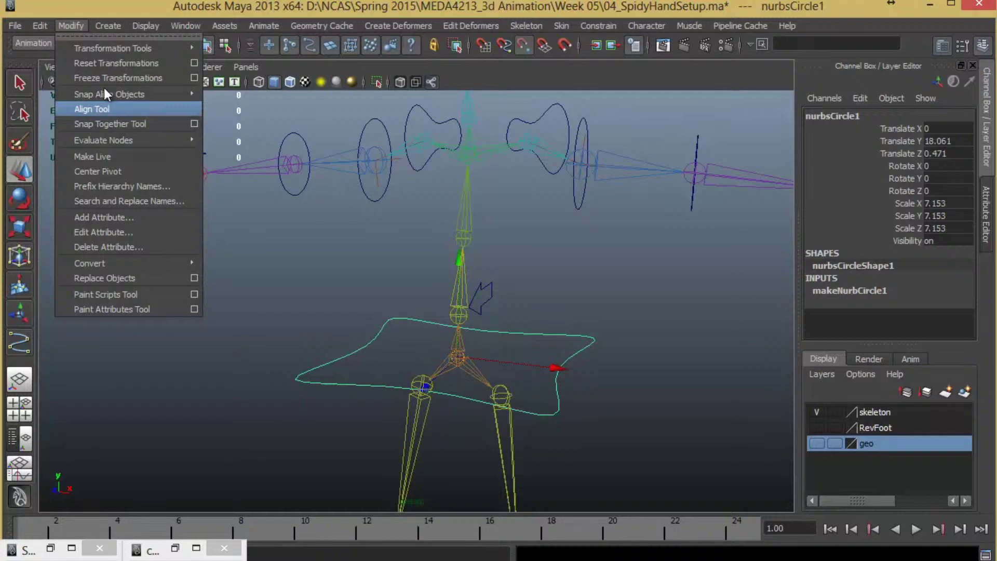
pyautogui.click(106, 76)
pyautogui.click(40, 25)
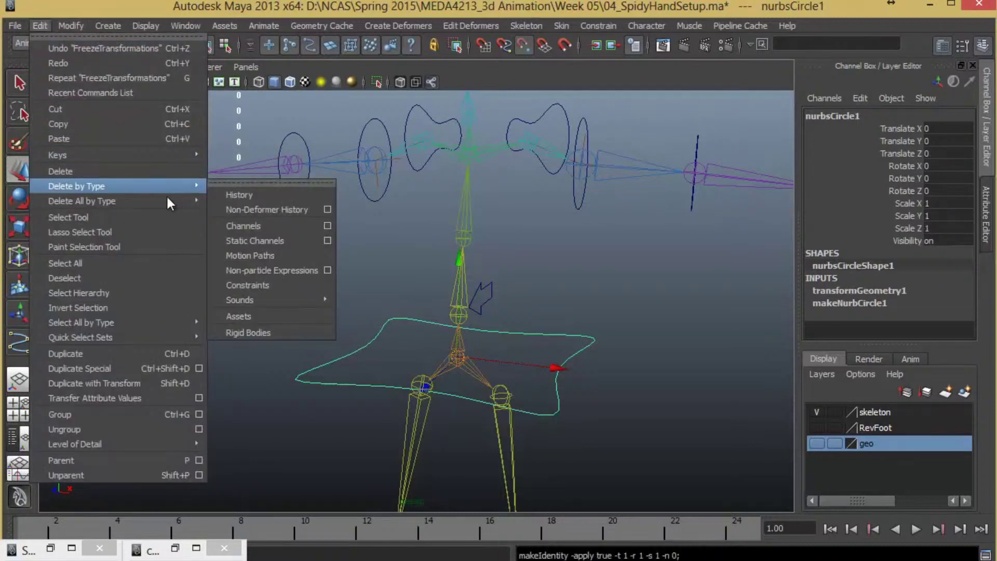
pyautogui.moveTo(191, 188)
pyautogui.click(232, 195)
# Step: Rename the hip control curve as ccHip
pyautogui.keyDown('alt'); pyautogui.moveTo(306, 338); pyautogui.dragTo(576, 313); pyautogui.keyUp('alt')
pyautogui.doubleClick(872, 116)
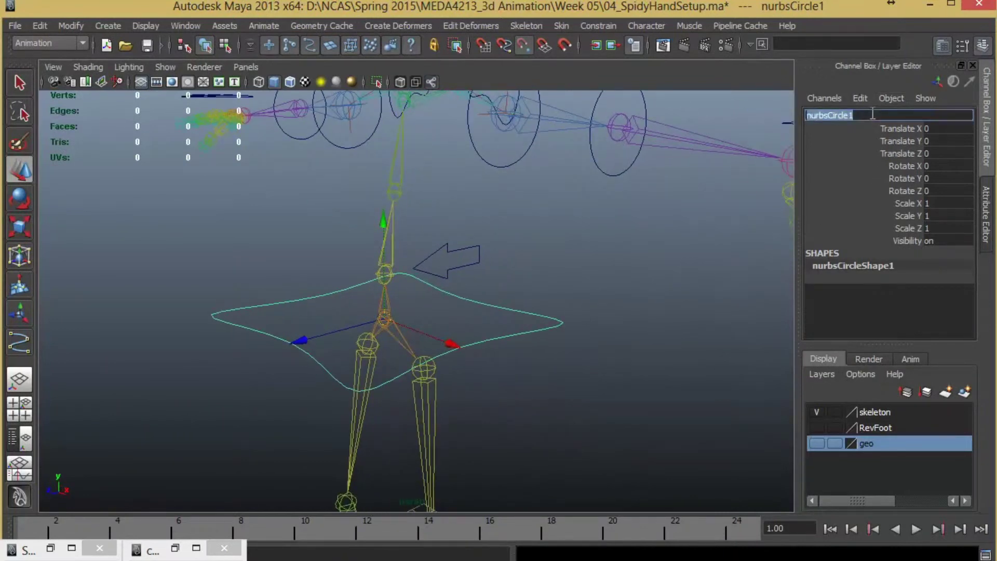
pyautogui.write('ccHip')
pyautogui.press('Return')
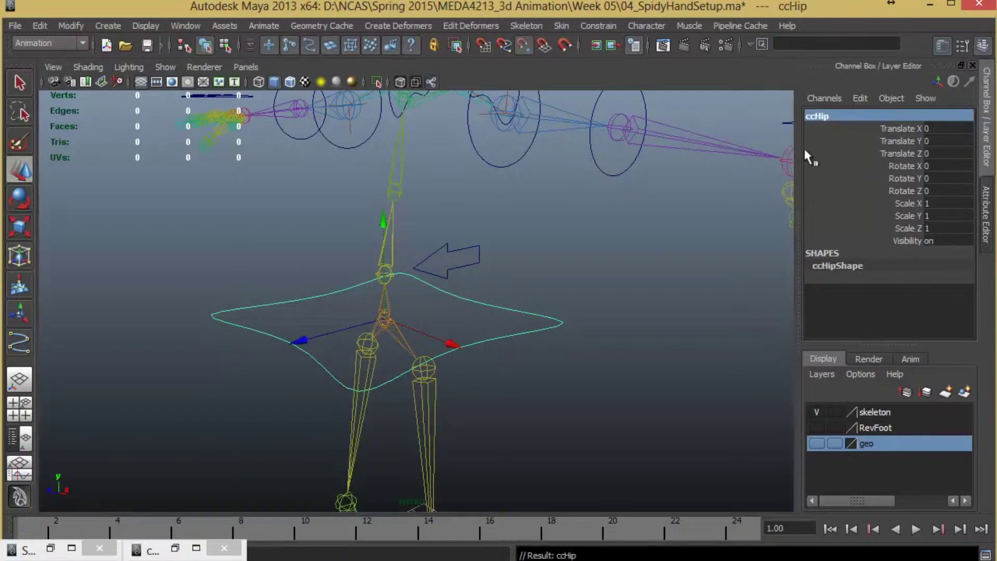
# Step: Rename the arrow curve beside the lower spine joint with a name starting with ccSpine
pyautogui.keyDown('alt'); pyautogui.moveTo(367, 282); pyautogui.dragTo(395, 265); pyautogui.keyUp('alt')
pyautogui.click(503, 263)
pyautogui.keyDown('alt'); pyautogui.moveTo(590, 263); pyautogui.dragTo(615, 274); pyautogui.keyUp('alt')
pyautogui.doubleClick(825, 115)
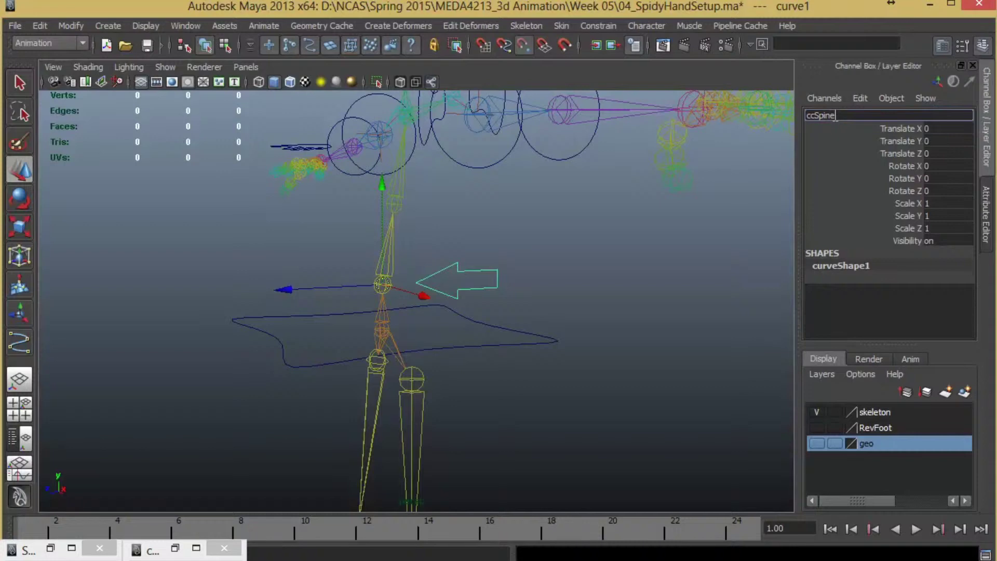
pyautogui.press('Return')
# Step: Duplicate the spine arrow control and snap the copy to the next spine joint up, at Translate Y 2.652 and Translate Z -0.436
pyautogui.keyDown('alt'); pyautogui.moveTo(394, 331); pyautogui.dragTo(499, 345); pyautogui.keyUp('alt')
pyautogui.click(499, 346)
pyautogui.press('space')
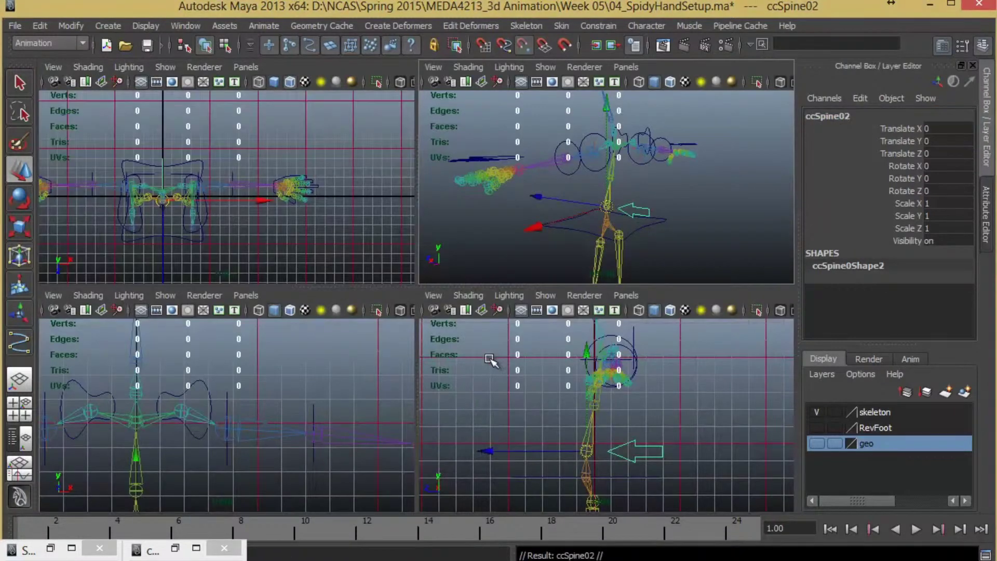
pyautogui.press('space')
pyautogui.keyDown('alt'); pyautogui.moveTo(544, 397); pyautogui.dragTo(512, 417, button='middle'); pyautogui.keyUp('alt')
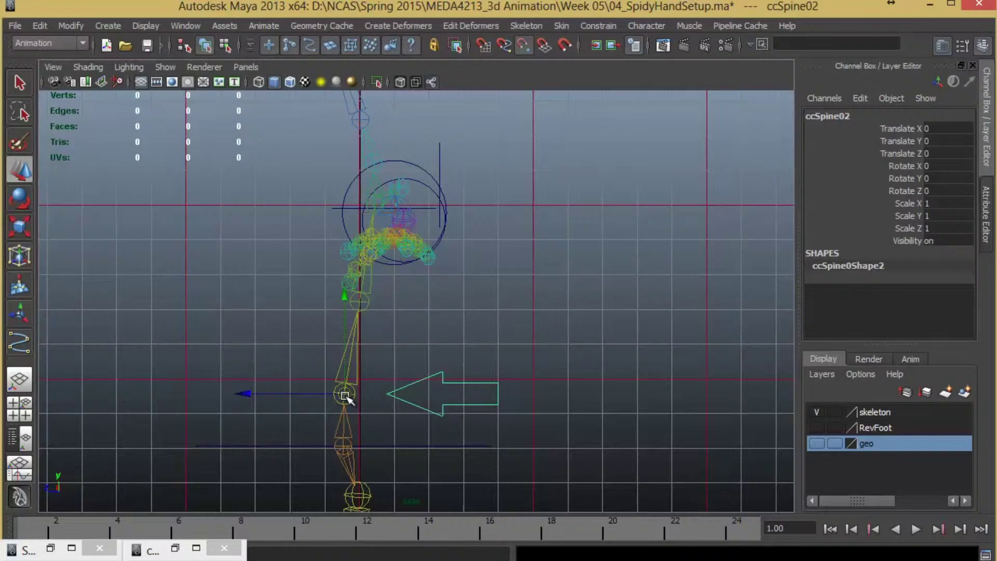
pyautogui.moveTo(345, 396); pyautogui.dragTo(375, 307)
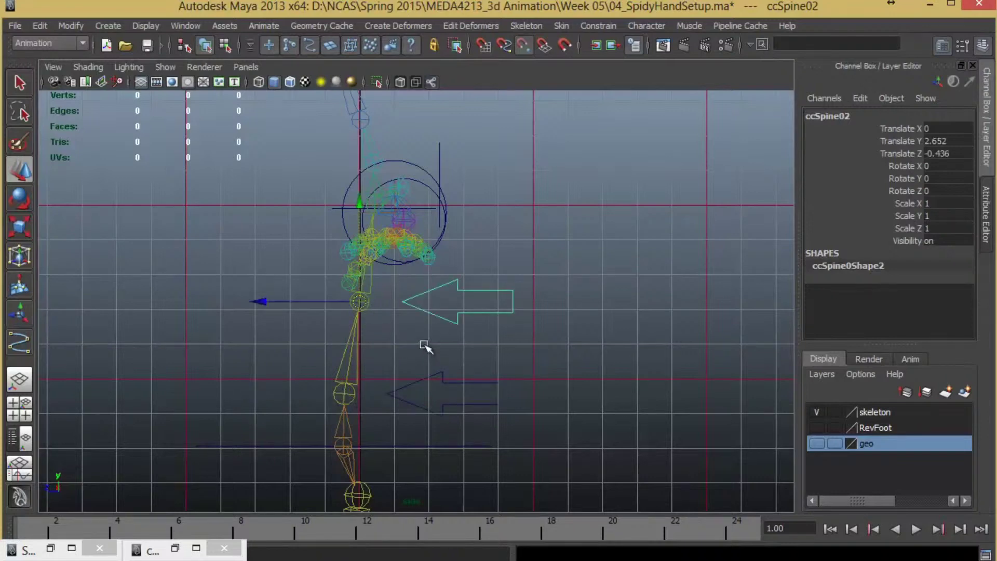
pyautogui.scroll(1, 482, 341)
pyautogui.keyDown('alt'); pyautogui.moveTo(482, 341); pyautogui.dragTo(486, 358, button='middle'); pyautogui.keyUp('alt')
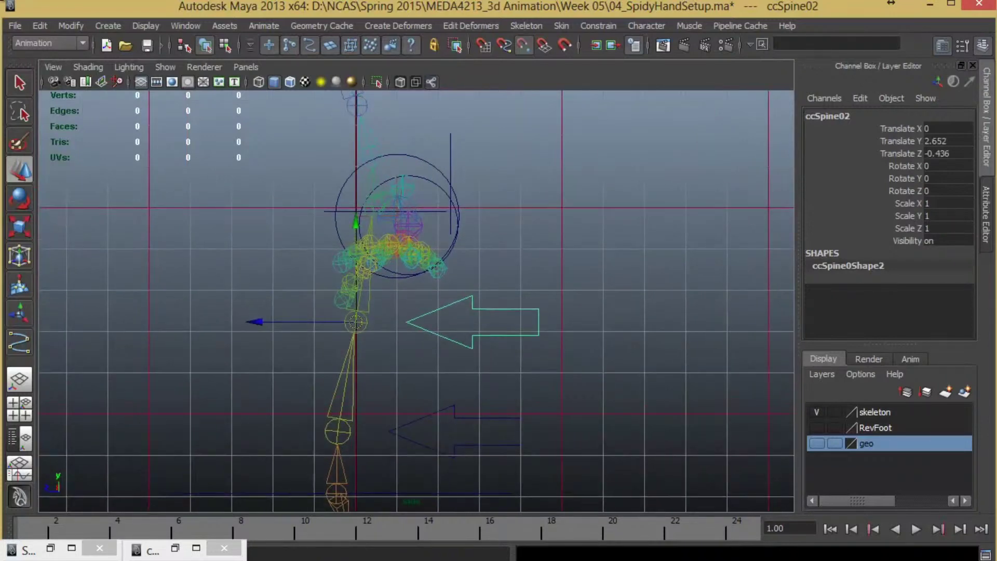
# Step: Freeze the transformations of the ccSpine02 arrow control
pyautogui.click(39, 26)
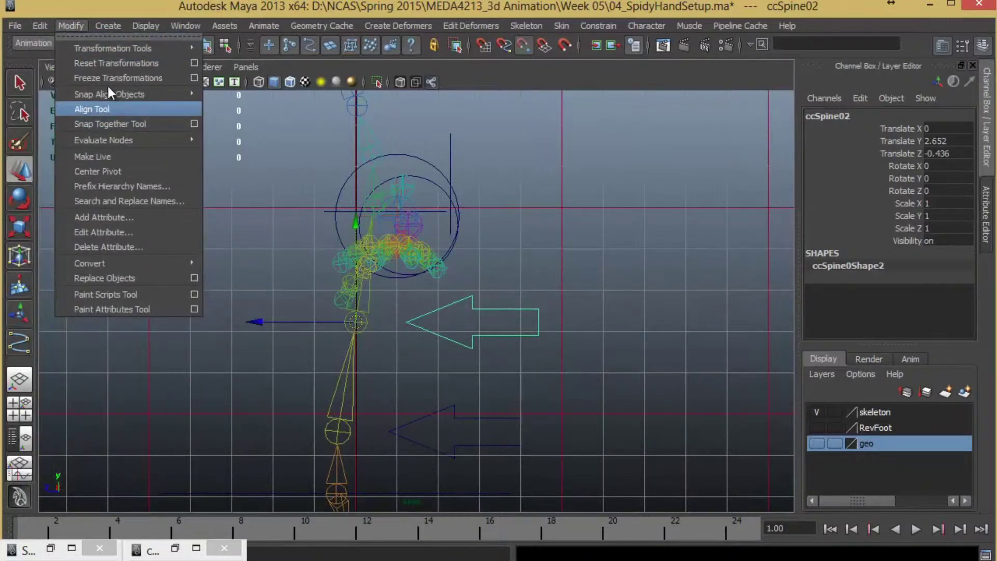
pyautogui.click(115, 78)
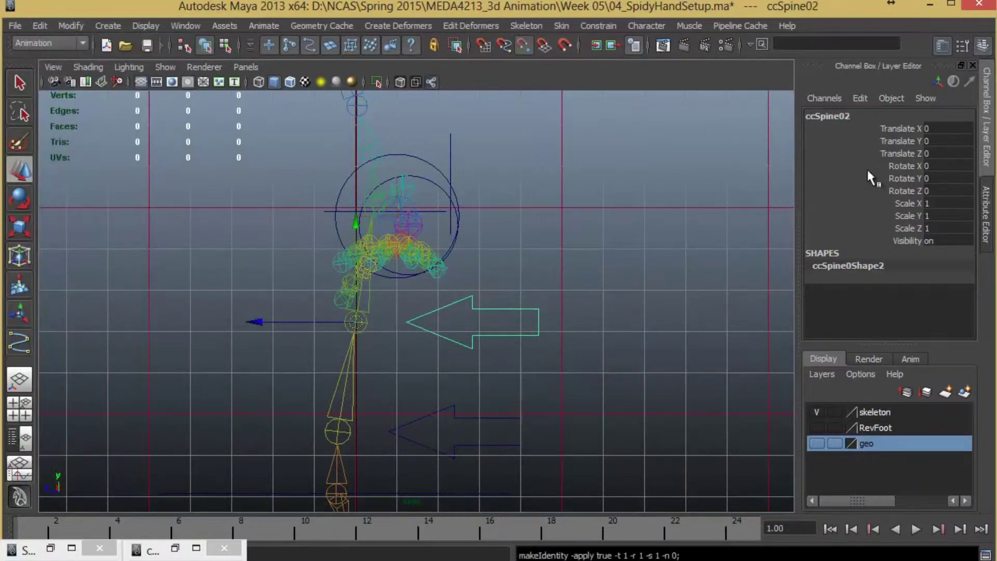
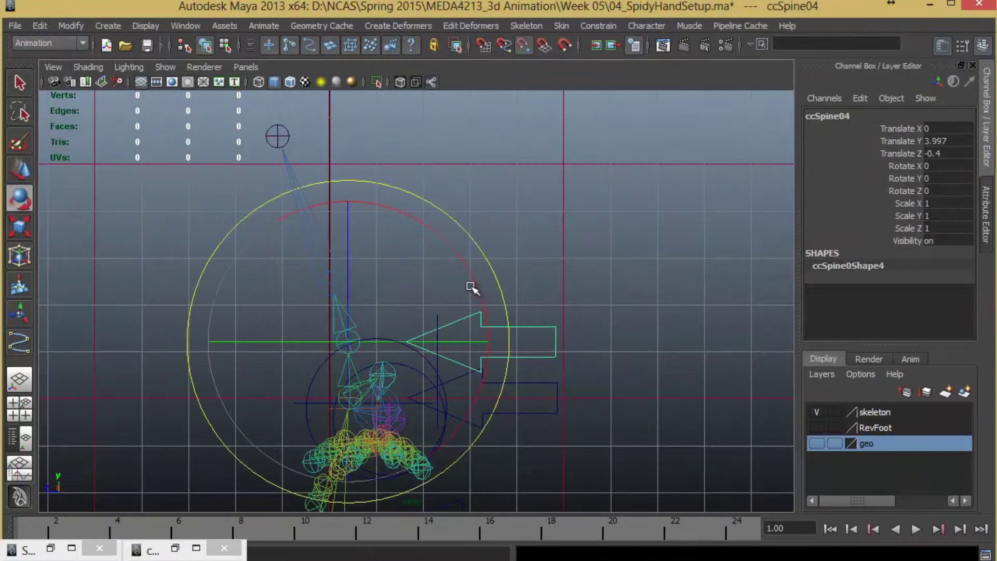
# Step: Rotate ccSpine04 to 17.514 in X and move all its control vertices closer to the neck joint
pyautogui.moveTo(471, 284); pyautogui.dragTo(488, 328)
pyautogui.press('w')
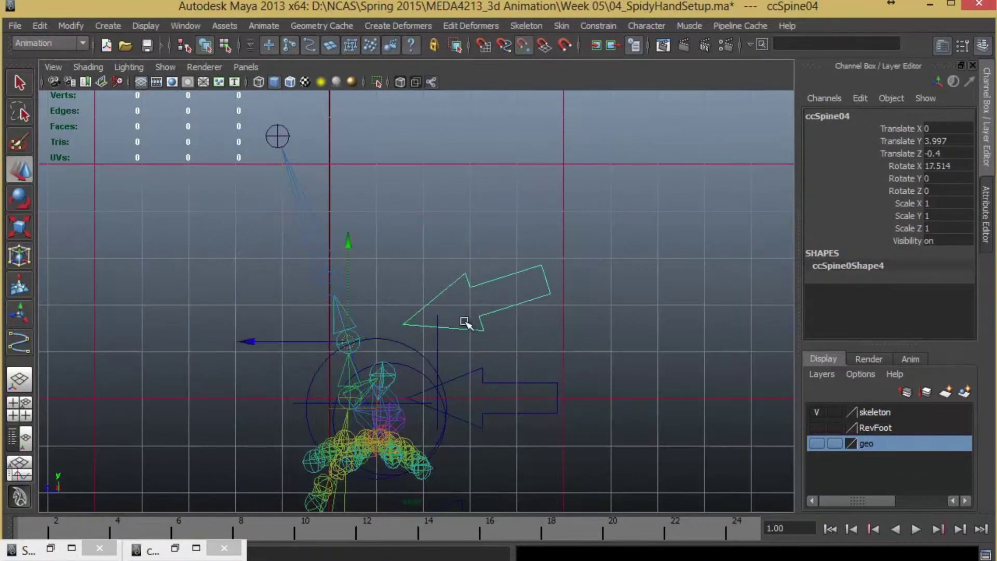
pyautogui.moveTo(469, 286); pyautogui.dragTo(390, 252, button='right')
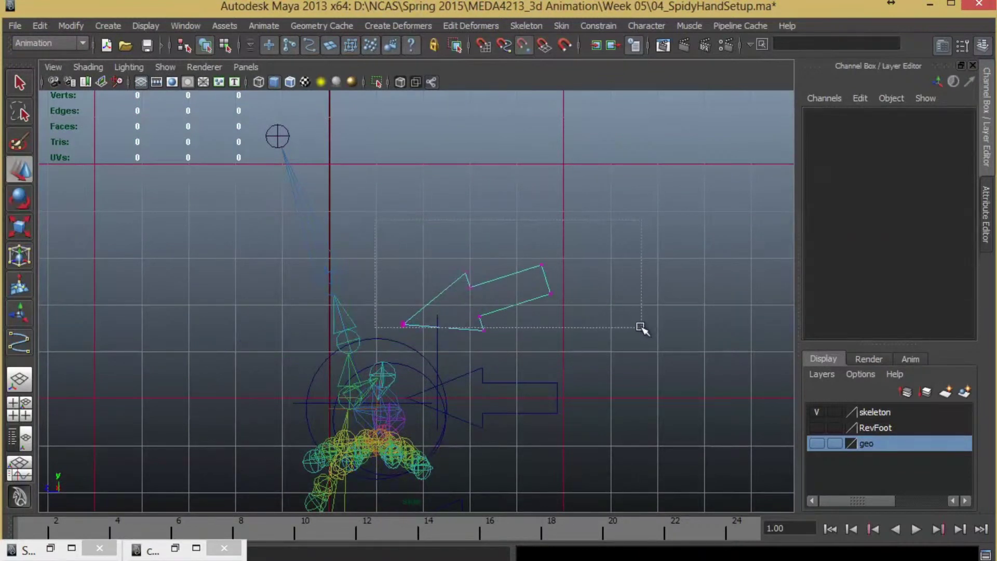
pyautogui.moveTo(640, 335); pyautogui.dragTo(641, 336)
pyautogui.moveTo(475, 299); pyautogui.dragTo(453, 295)
pyautogui.hotkey('ctrl', 'z')
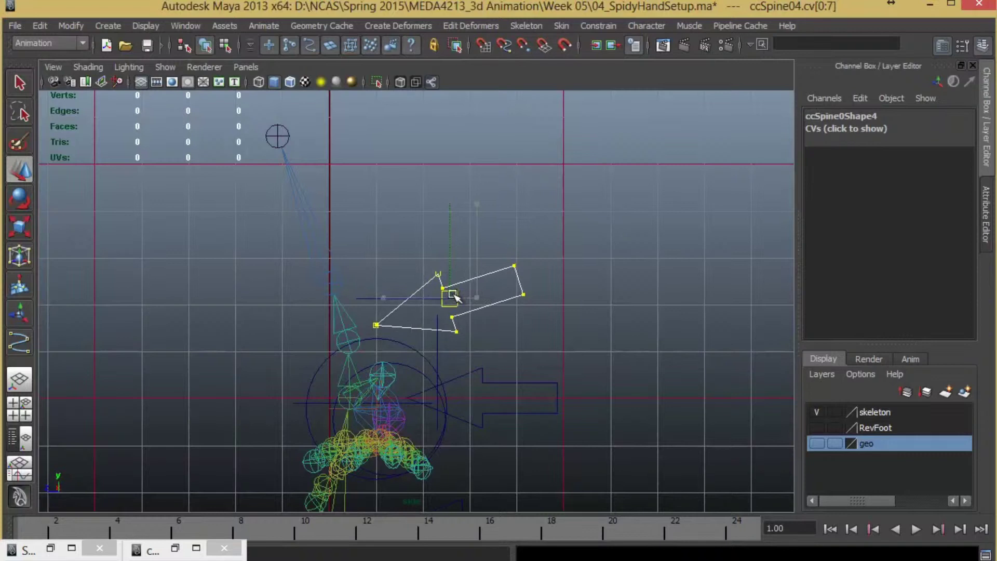
# Step: Reshape the ccSpine04 arrow by shortening its tail and pulling its two head corners outward
pyautogui.moveTo(507, 255); pyautogui.dragTo(566, 320)
pyautogui.moveTo(513, 289); pyautogui.dragTo(498, 290)
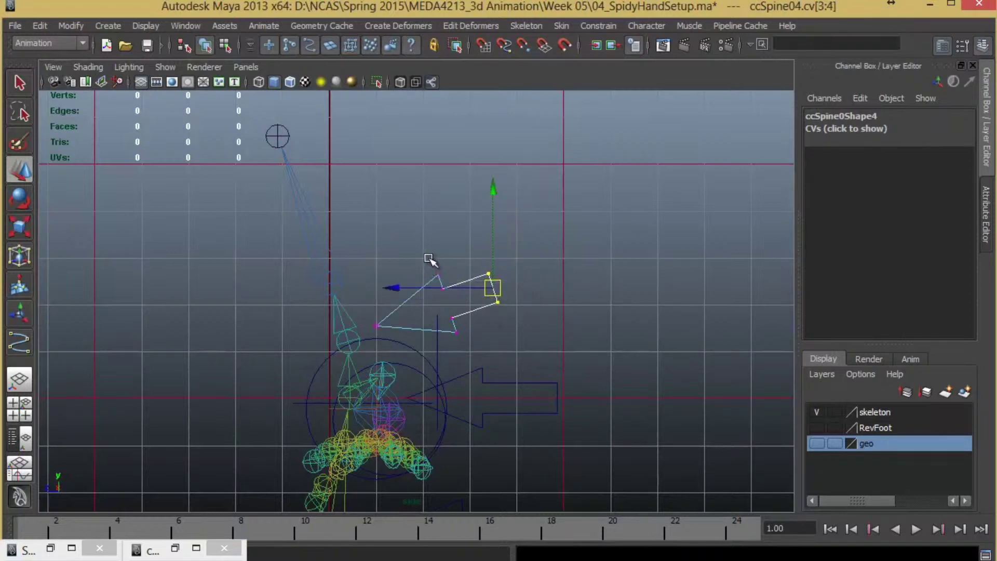
pyautogui.moveTo(439, 275); pyautogui.dragTo(421, 279)
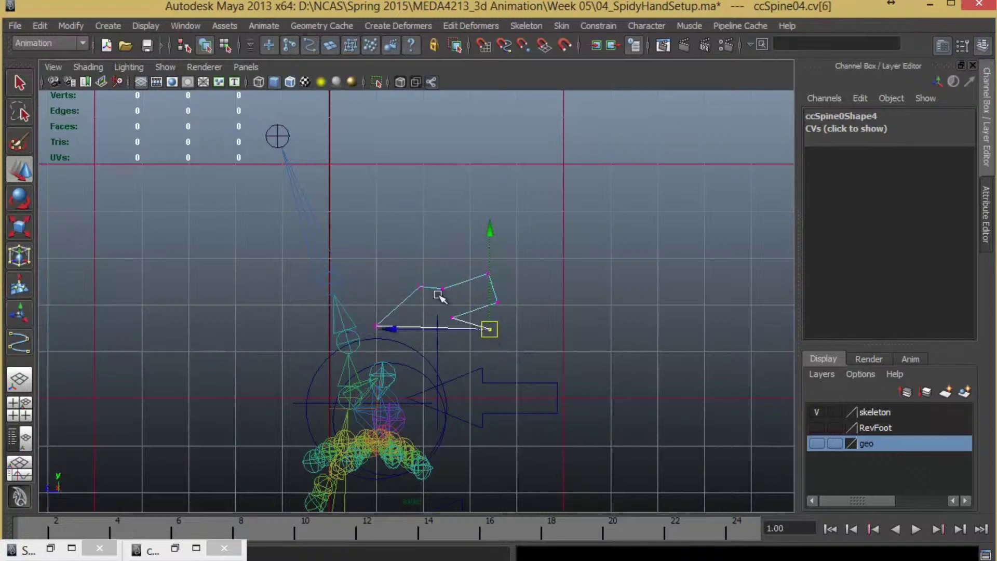
pyautogui.click(419, 286)
pyautogui.moveTo(419, 285); pyautogui.dragTo(456, 260)
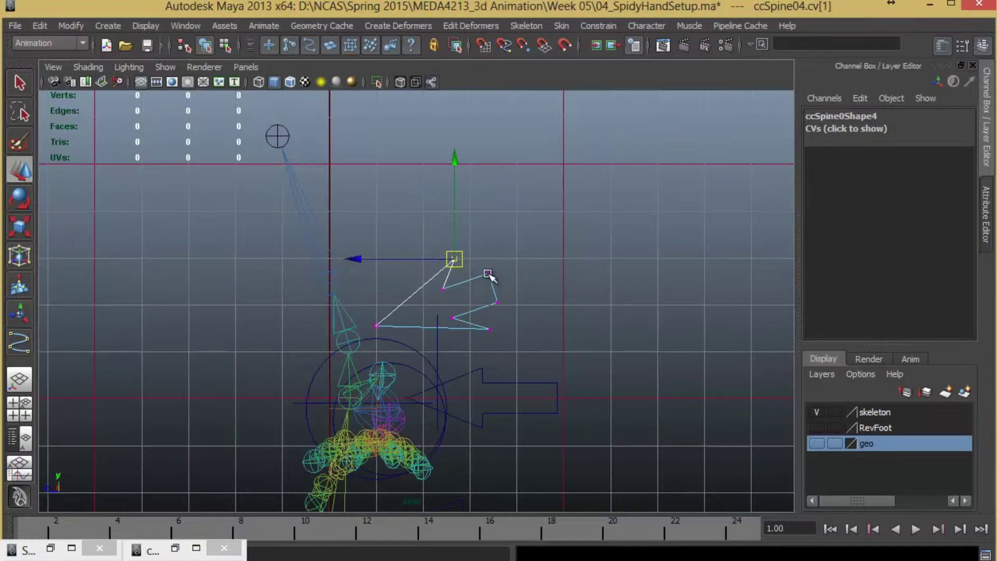
# Step: Return the ccSpine04 arrow to object mode and freeze its transformations
pyautogui.moveTo(488, 275); pyautogui.dragTo(472, 343, button='right')
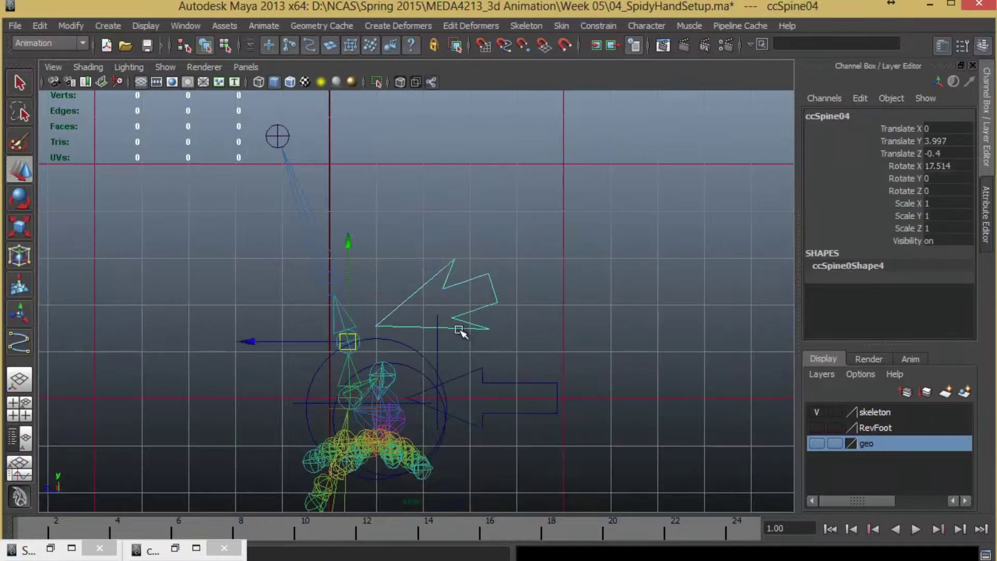
pyautogui.click(71, 26)
pyautogui.click(104, 76)
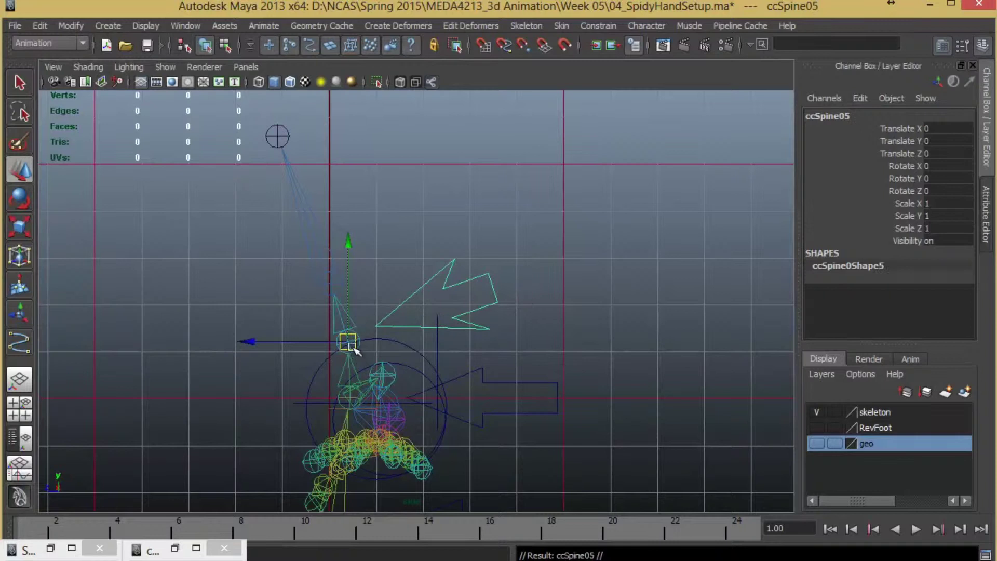
# Step: Snap the duplicated arrow ccSpine05 to the head joint at Translate Y 1.239 and Z 0.371, and rotate it to 12.224 in X
pyautogui.moveTo(354, 347); pyautogui.dragTo(360, 257)
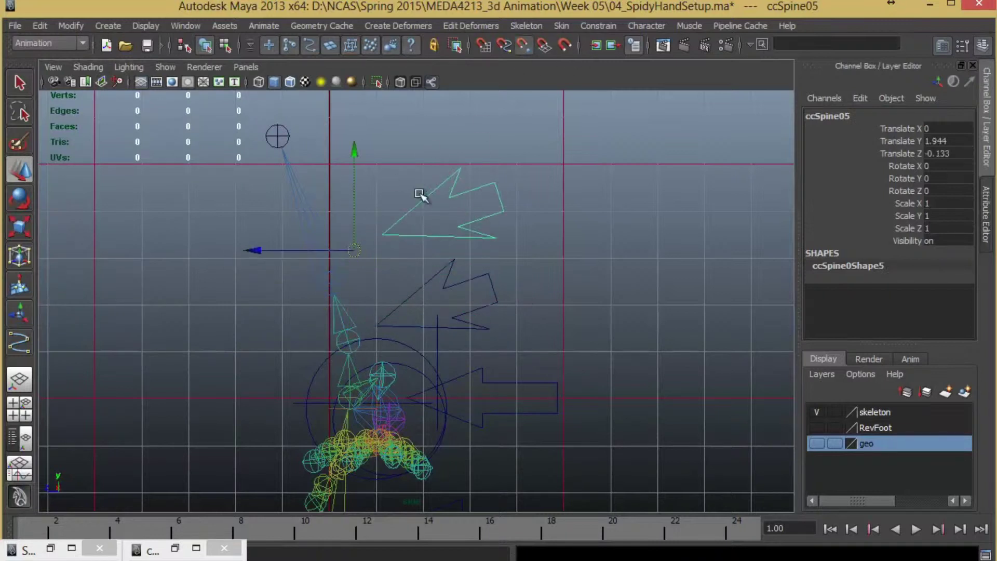
pyautogui.hotkey('ctrl', 'z')
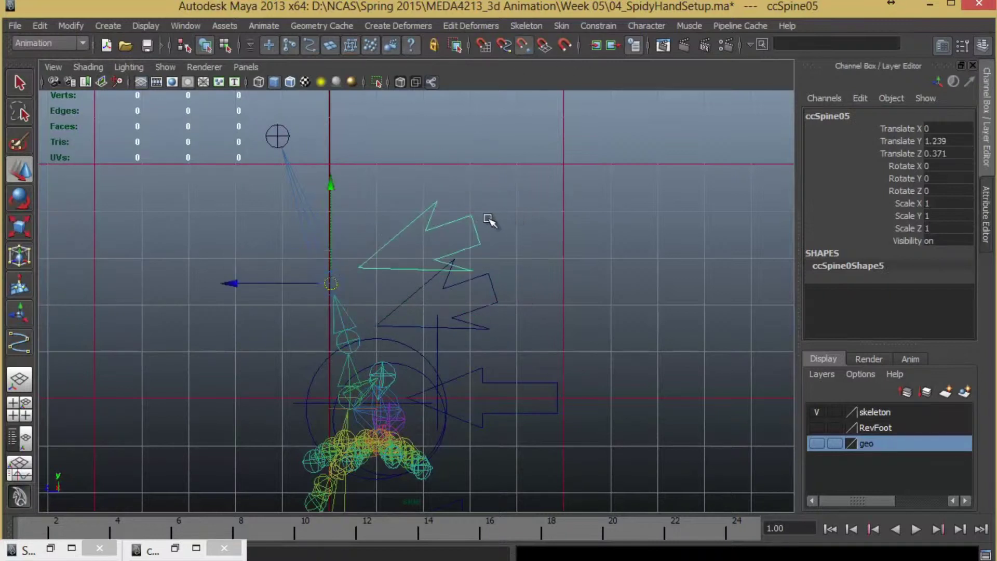
pyautogui.press('e')
pyautogui.moveTo(429, 185); pyautogui.dragTo(451, 207)
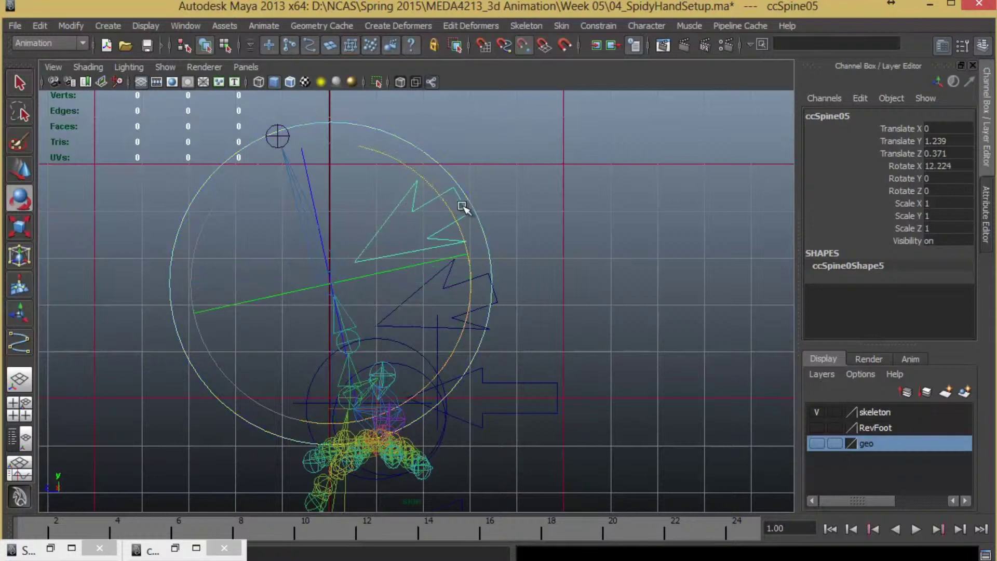
# Step: Freeze the transformations of ccSpine05 and switch to the perspective view
pyautogui.click(44, 25)
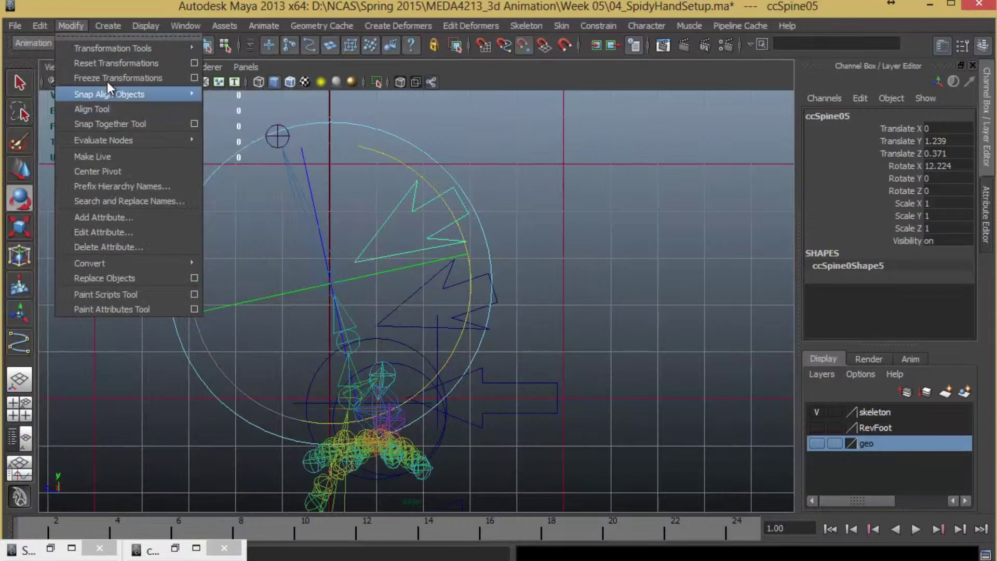
pyautogui.click(109, 77)
pyautogui.press('space')
pyautogui.press('space')
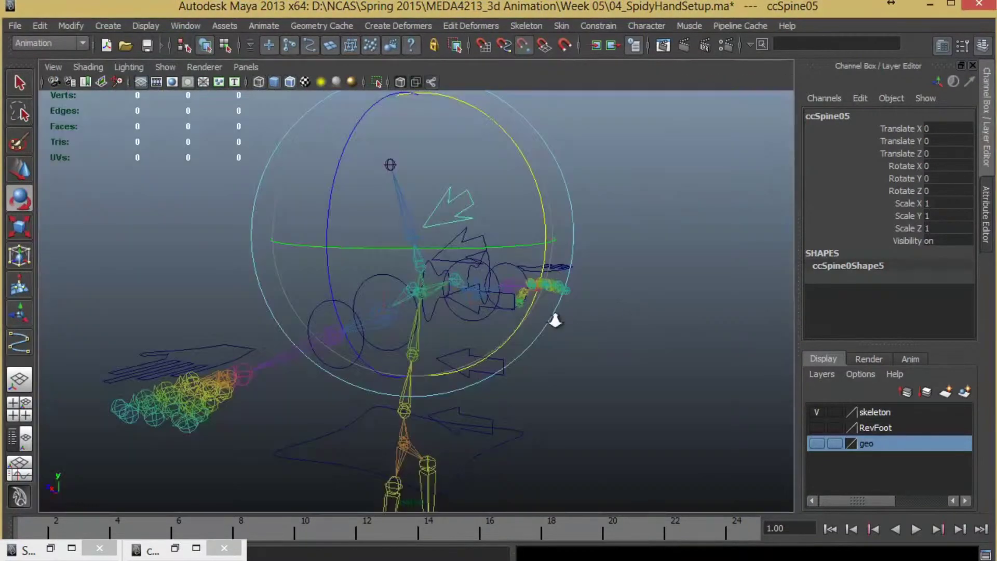
# Step: Orient-constrain the head joint to the ccSpine05 arrow control
pyautogui.keyDown('alt'); pyautogui.moveTo(552, 318); pyautogui.dragTo(508, 363); pyautogui.keyUp('alt')
pyautogui.click(562, 343)
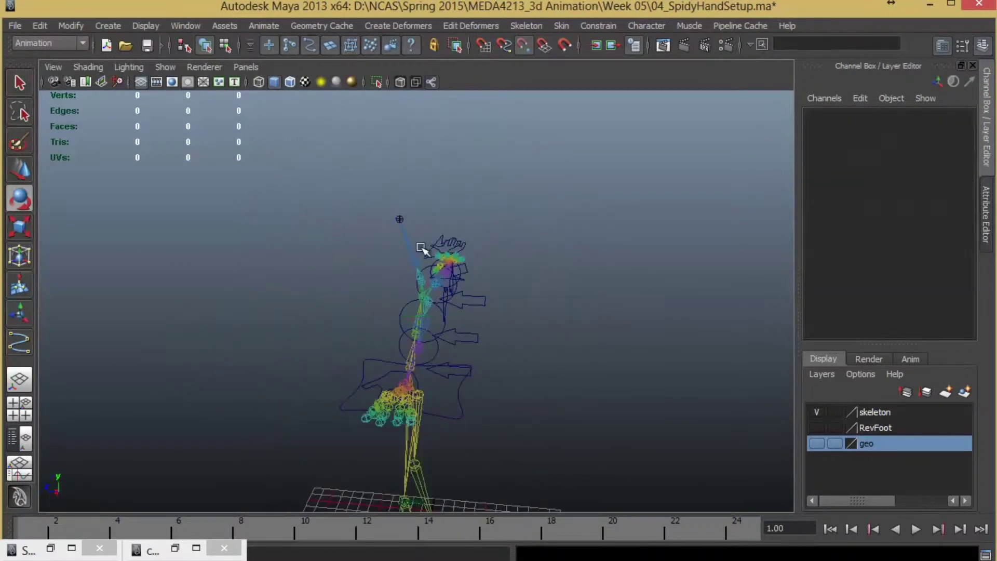
pyautogui.keyDown('alt'); pyautogui.moveTo(422, 248); pyautogui.dragTo(504, 293); pyautogui.keyUp('alt')
pyautogui.keyDown('alt'); pyautogui.moveTo(427, 254); pyautogui.dragTo(304, 295); pyautogui.keyUp('alt')
pyautogui.keyDown('alt'); pyautogui.moveTo(384, 297); pyautogui.dragTo(362, 263); pyautogui.keyUp('alt')
pyautogui.keyDown('alt'); pyautogui.moveTo(443, 319); pyautogui.dragTo(402, 246); pyautogui.keyUp('alt')
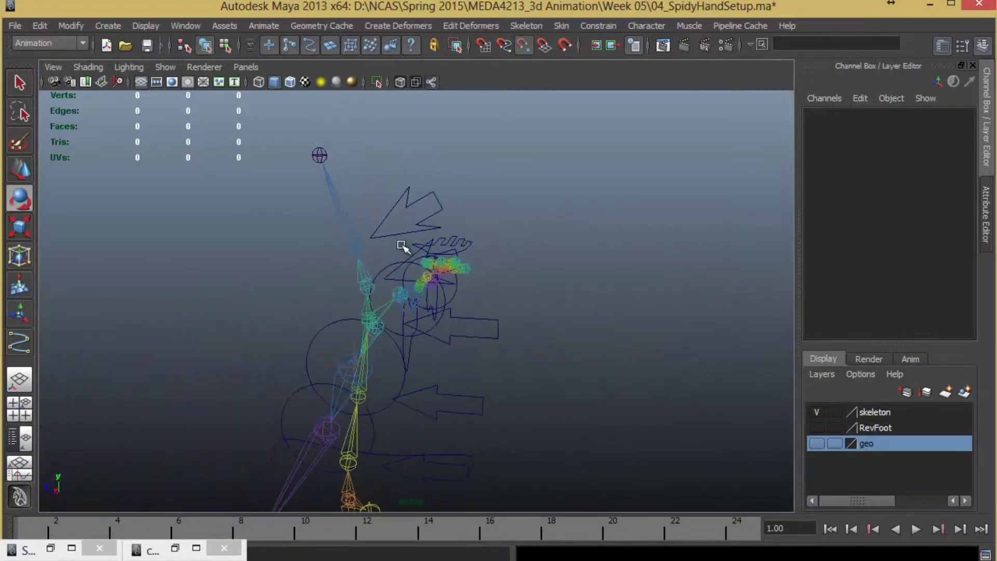
pyautogui.moveTo(429, 202); pyautogui.dragTo(429, 202)
pyautogui.press('w')
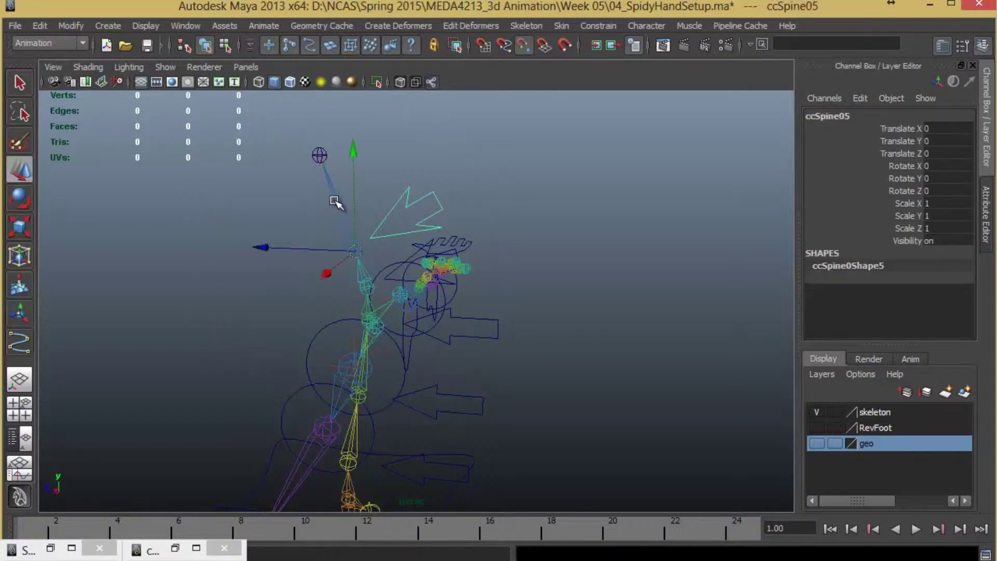
pyautogui.click(333, 198)
pyautogui.click(620, 26)
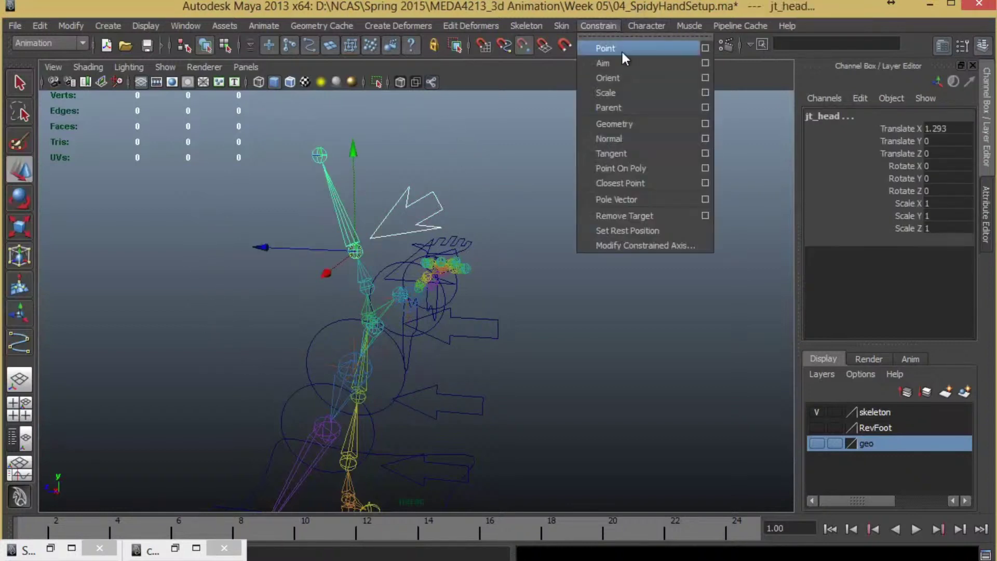
pyautogui.click(624, 79)
# Step: Detach the constraint commands into a floating window beside the skeleton
pyautogui.click(605, 24)
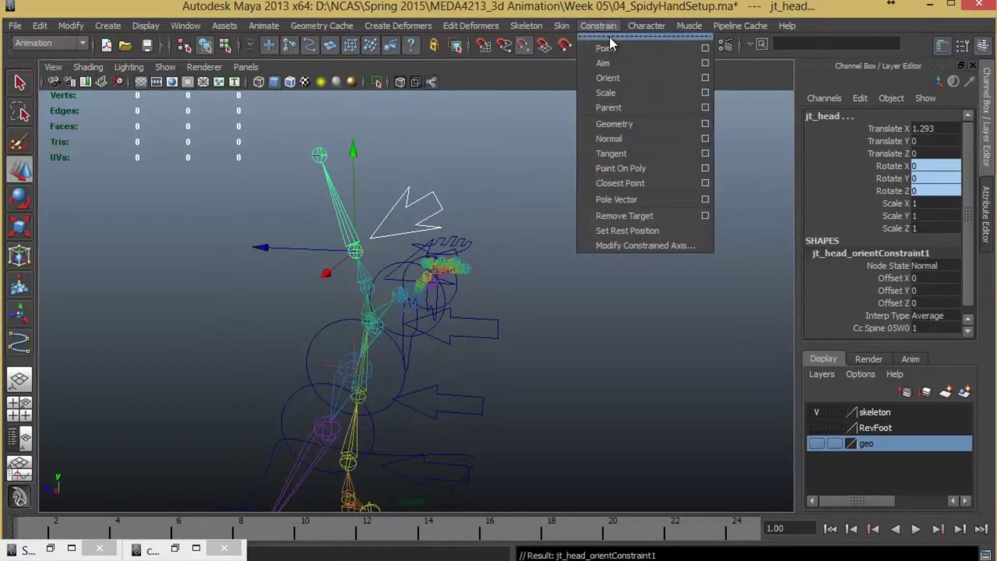
pyautogui.click(608, 35)
pyautogui.moveTo(627, 24); pyautogui.dragTo(669, 111)
# Step: Orient-constrain the neck joint jt_neck to the ccSpine04 arrow control
pyautogui.keyDown('alt'); pyautogui.moveTo(403, 270); pyautogui.dragTo(464, 213); pyautogui.keyUp('alt')
pyautogui.click(451, 201)
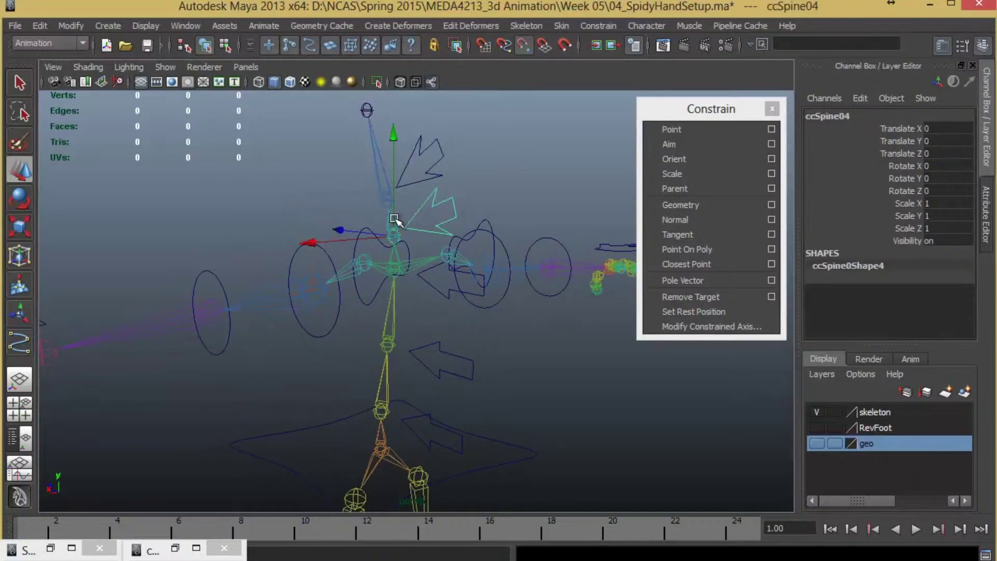
pyautogui.click(384, 216)
pyautogui.click(661, 163)
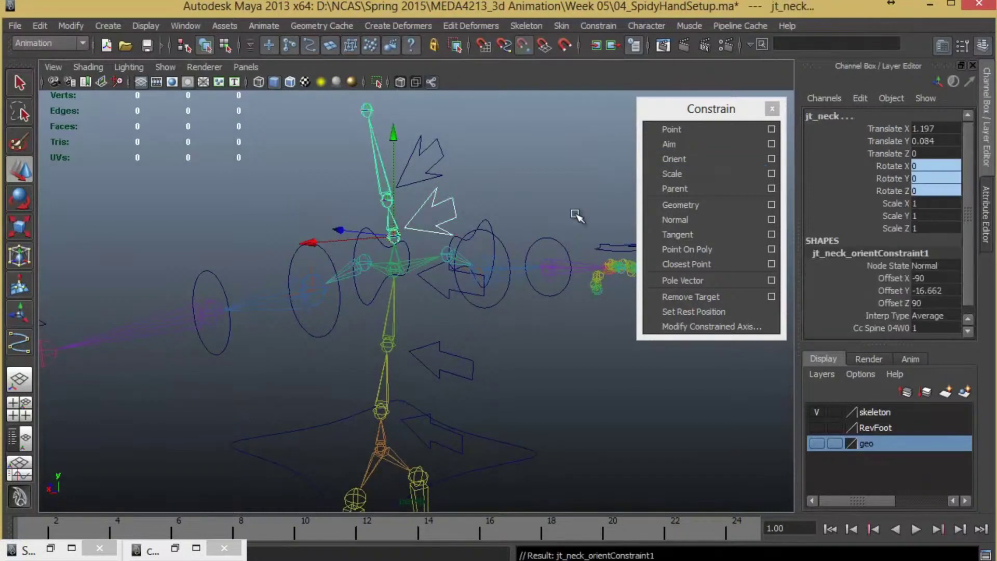
# Step: Orient-constrain the upper spine joint jt_Spine3 to the arrow control beside it
pyautogui.keyDown('alt'); pyautogui.moveTo(576, 217); pyautogui.dragTo(412, 255); pyautogui.keyUp('alt')
pyautogui.click(458, 248)
pyautogui.click(426, 249)
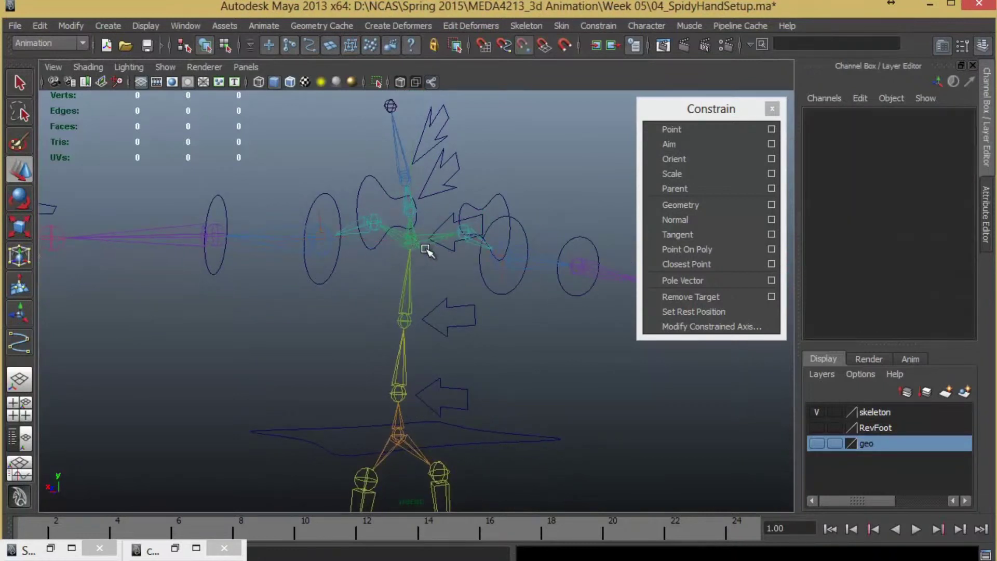
pyautogui.click(446, 246)
pyautogui.click(427, 249)
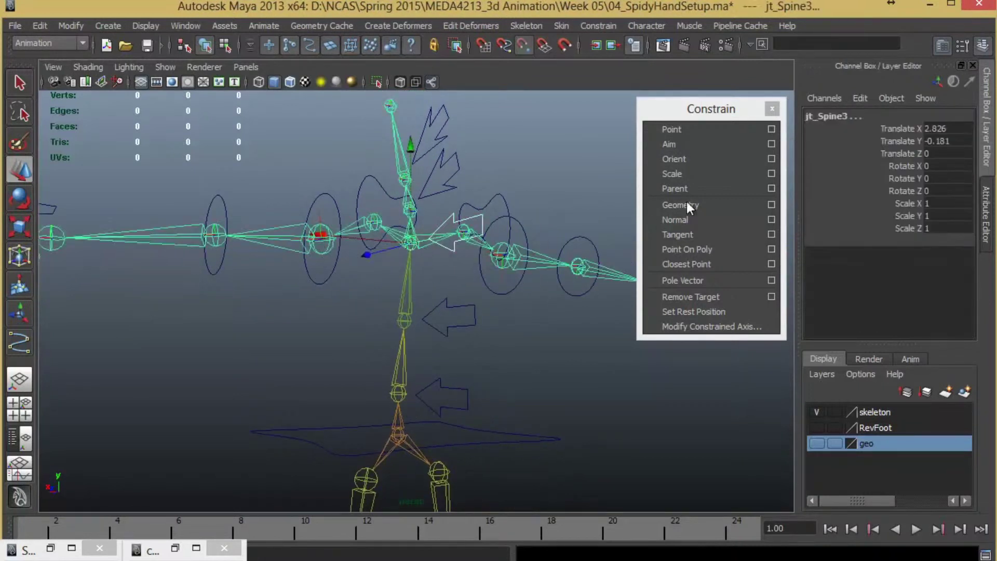
pyautogui.click(688, 158)
# Step: Orient-constrain the middle spine joint jt_Spine2 to its adjacent arrow control
pyautogui.keyDown('alt'); pyautogui.moveTo(508, 299); pyautogui.dragTo(491, 282); pyautogui.keyUp('alt')
pyautogui.click(490, 281)
pyautogui.keyDown('shift'); pyautogui.click(415, 251); pyautogui.keyUp('shift')
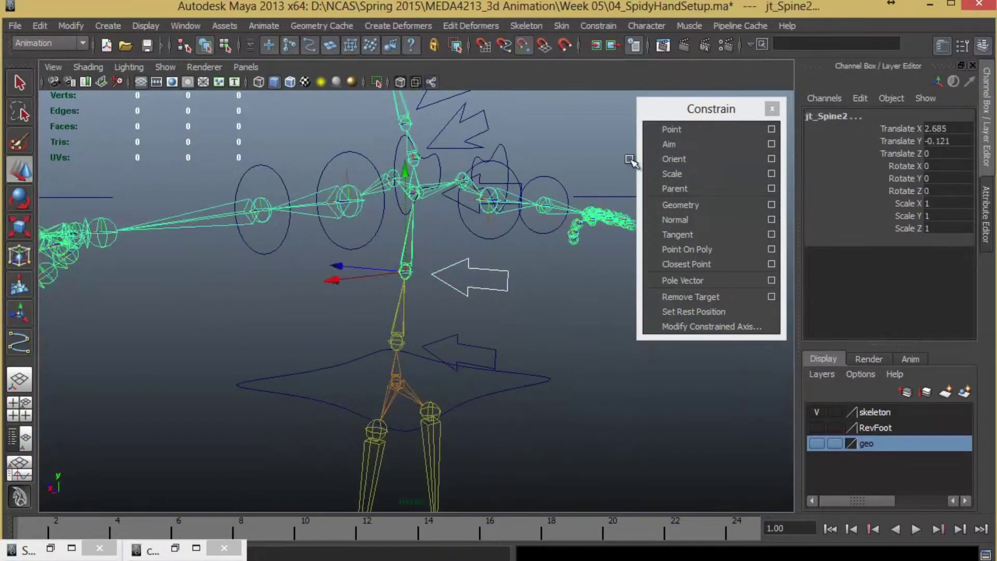
pyautogui.click(673, 158)
# Step: Orient-constrain the lowest spine joint to the ccSpine01 arrow control
pyautogui.click(480, 353)
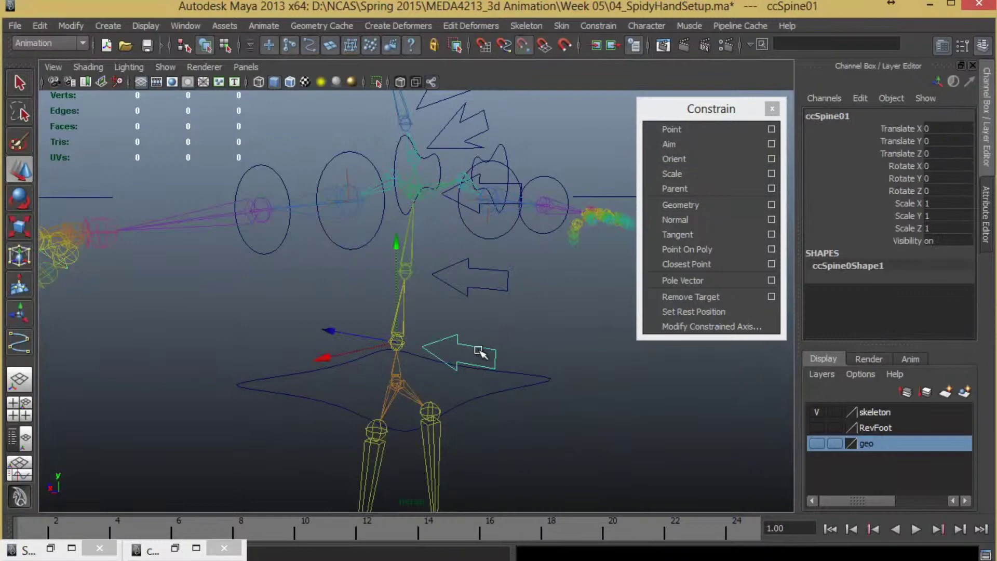
pyautogui.keyDown('shift'); pyautogui.click(399, 307); pyautogui.keyUp('shift')
pyautogui.click(681, 160)
# Step: Parent the hip joint jt_Hip under the ccHip control curve
pyautogui.keyDown('alt'); pyautogui.moveTo(558, 346); pyautogui.dragTo(382, 329); pyautogui.keyUp('alt')
pyautogui.click(601, 391)
pyautogui.keyDown('alt'); pyautogui.moveTo(478, 385); pyautogui.dragTo(348, 307); pyautogui.keyUp('alt')
pyautogui.click(420, 332)
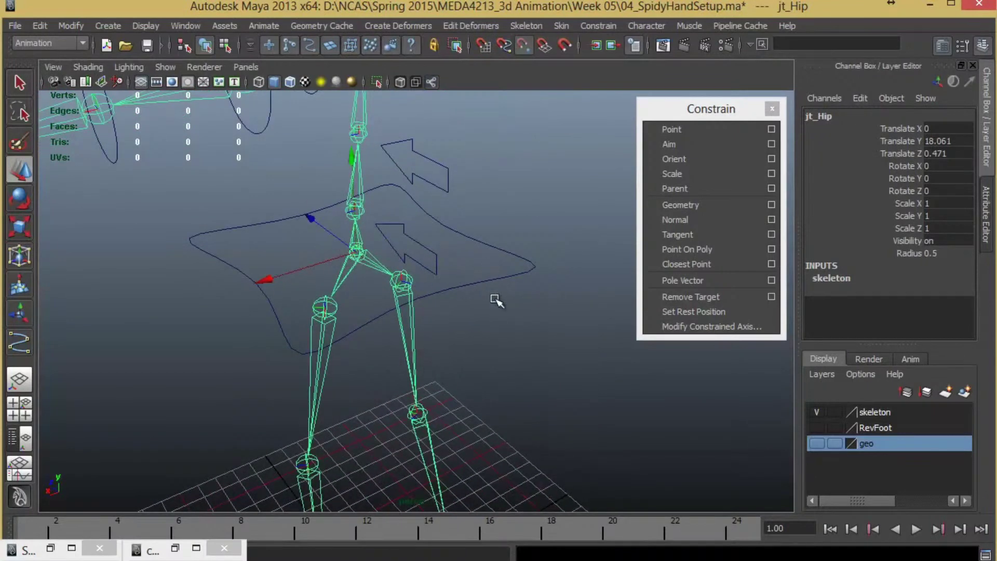
pyautogui.click(482, 282)
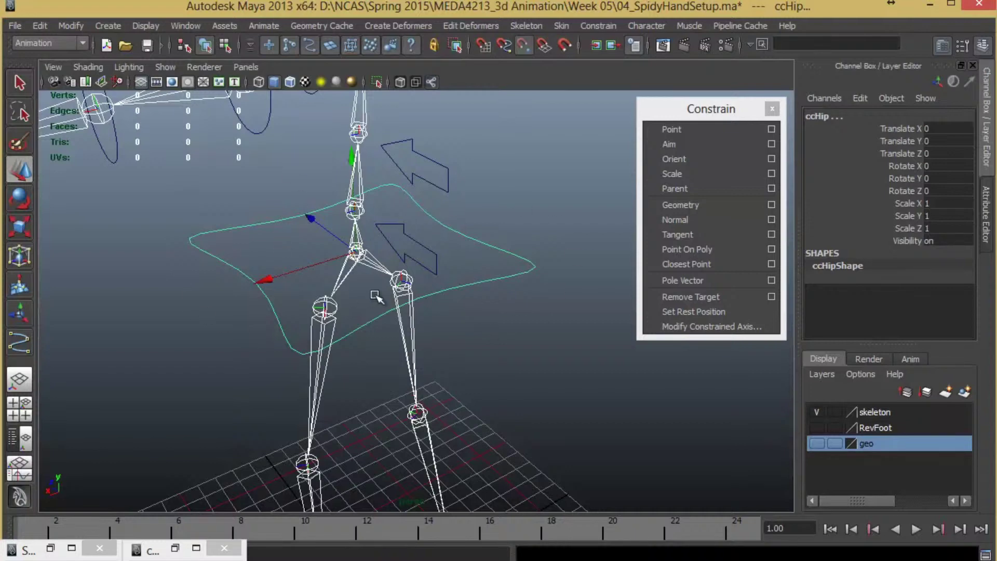
pyautogui.hotkey('ctrl', 'z')
# Step: Try moving the jt_Hip joint sideways and undo the move
pyautogui.keyDown('alt'); pyautogui.moveTo(392, 288); pyautogui.dragTo(289, 316, button='right'); pyautogui.keyUp('alt')
pyautogui.keyDown('alt'); pyautogui.moveTo(289, 316); pyautogui.dragTo(463, 293); pyautogui.keyUp('alt')
pyautogui.moveTo(473, 314); pyautogui.dragTo(457, 307)
pyautogui.hotkey('ctrl', 'z')
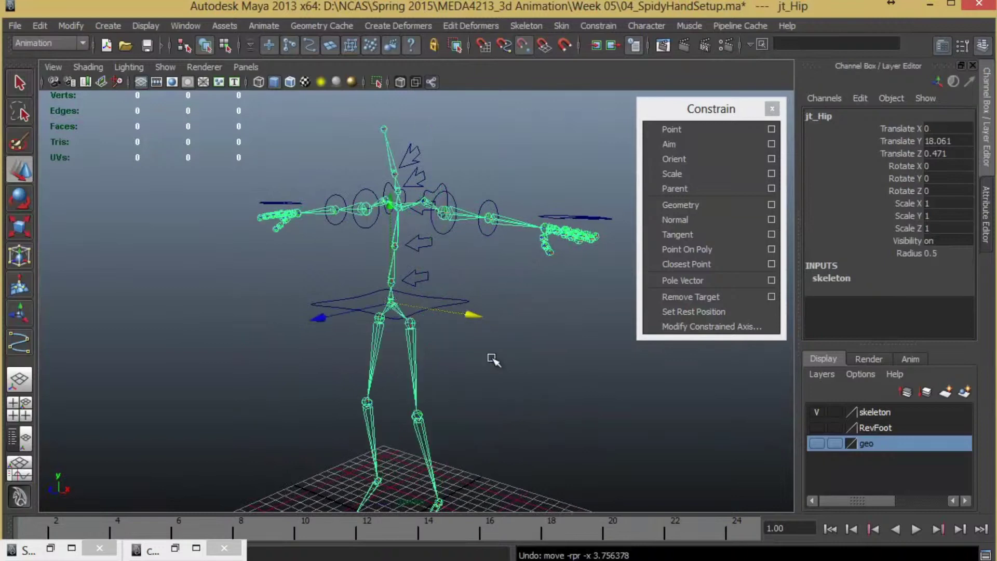
# Step: Test the hip control by moving ccHip with the skeleton, and undo the moves
pyautogui.click(492, 358)
pyautogui.click(459, 302)
pyautogui.keyDown('alt'); pyautogui.moveTo(450, 347); pyautogui.dragTo(496, 345); pyautogui.keyUp('alt')
pyautogui.moveTo(407, 303); pyautogui.dragTo(348, 248)
pyautogui.hotkey('ctrl', 'z')
pyautogui.hotkey('ctrl', 'z')
pyautogui.hotkey('ctrl', 'z')
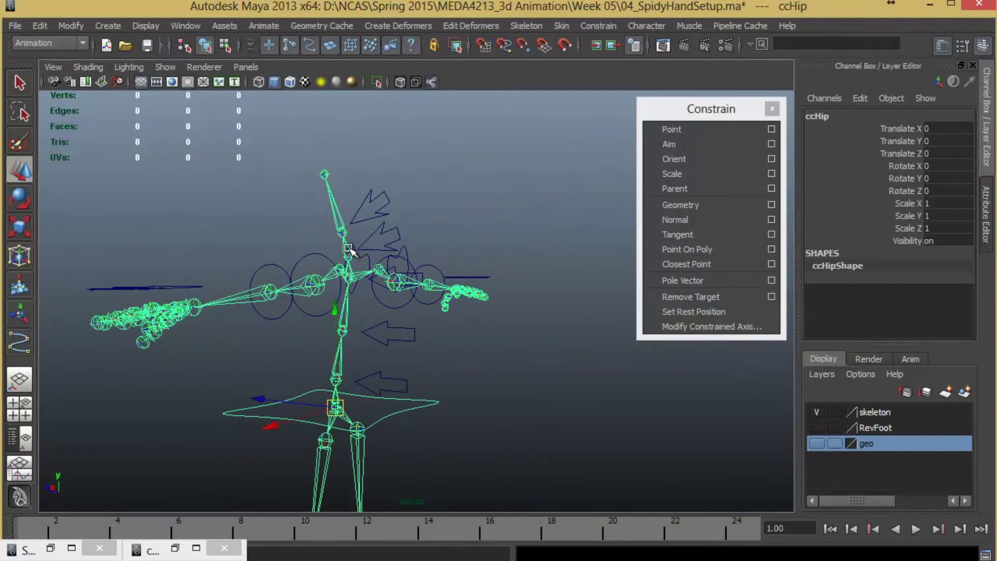
# Step: Test the head control by rotating ccSpine05, and undo the rotation
pyautogui.click(385, 192)
pyautogui.press('e')
pyautogui.moveTo(467, 162); pyautogui.dragTo(481, 229)
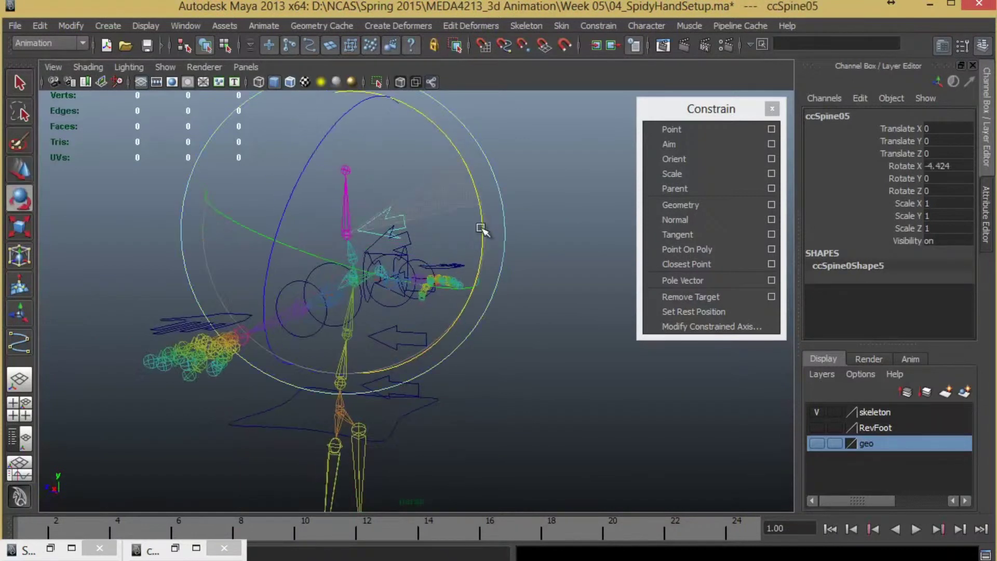
pyautogui.hotkey('ctrl', 'z')
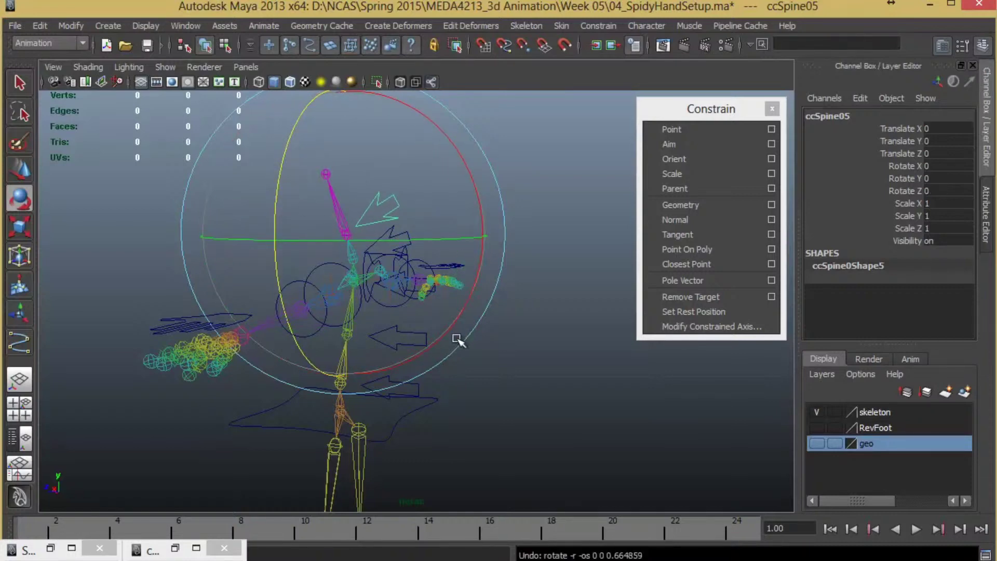
# Step: Parent the head control ccSpine05 under the neck control ccSpine04
pyautogui.keyDown('alt'); pyautogui.moveTo(456, 338); pyautogui.dragTo(416, 335); pyautogui.keyUp('alt')
pyautogui.keyDown('alt'); pyautogui.moveTo(416, 335); pyautogui.dragTo(433, 338, button='right'); pyautogui.keyUp('alt')
pyautogui.keyDown('alt'); pyautogui.moveTo(433, 338); pyautogui.dragTo(413, 389, button='middle'); pyautogui.keyUp('alt')
pyautogui.keyDown('alt'); pyautogui.moveTo(414, 389); pyautogui.dragTo(430, 375); pyautogui.keyUp('alt')
pyautogui.click(541, 188)
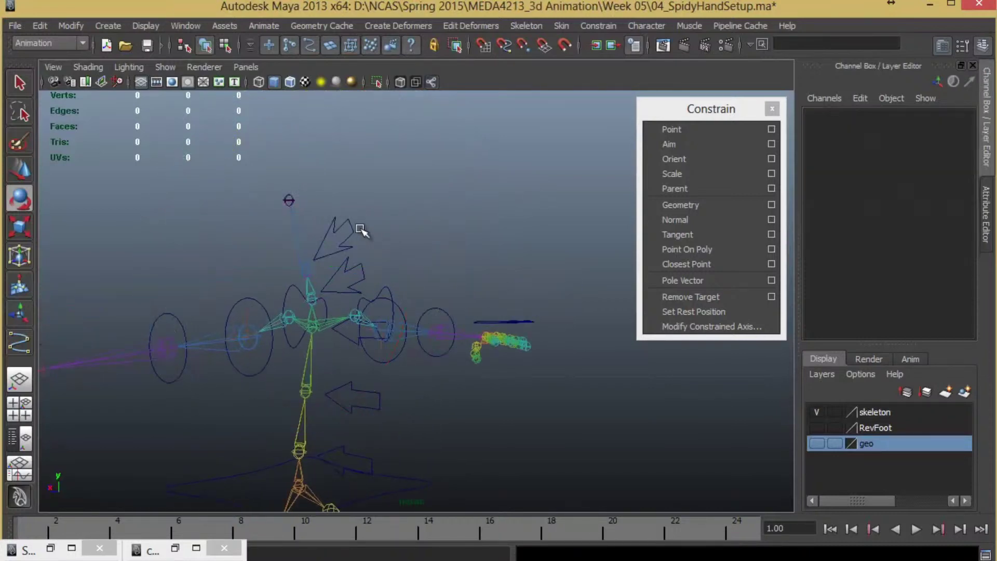
pyautogui.click(348, 228)
pyautogui.press('w')
pyautogui.keyDown('shift'); pyautogui.click(361, 268); pyautogui.keyUp('shift')
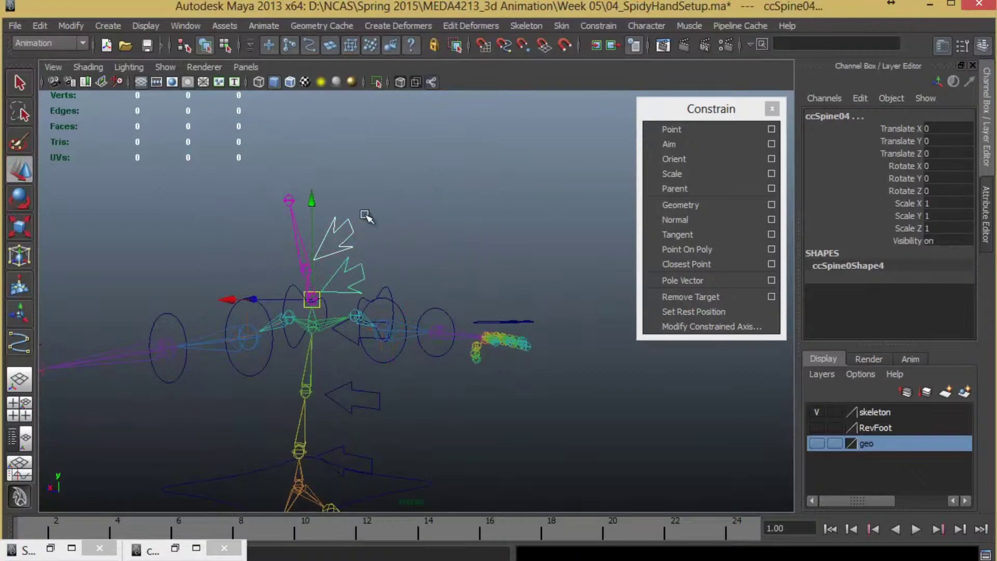
pyautogui.click(366, 240)
# Step: Parent the neck control ccSpine04 under the upper spine control ccSpine03
pyautogui.keyDown('alt'); pyautogui.moveTo(352, 325); pyautogui.dragTo(422, 210); pyautogui.keyUp('alt')
pyautogui.click(407, 180)
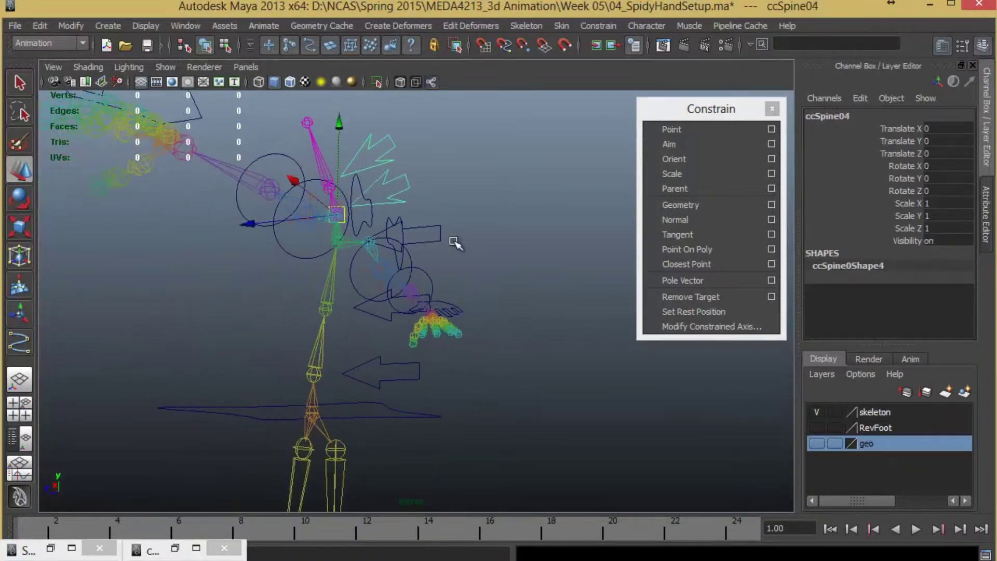
pyautogui.keyDown('shift'); pyautogui.click(439, 227); pyautogui.keyUp('shift')
pyautogui.press('p')
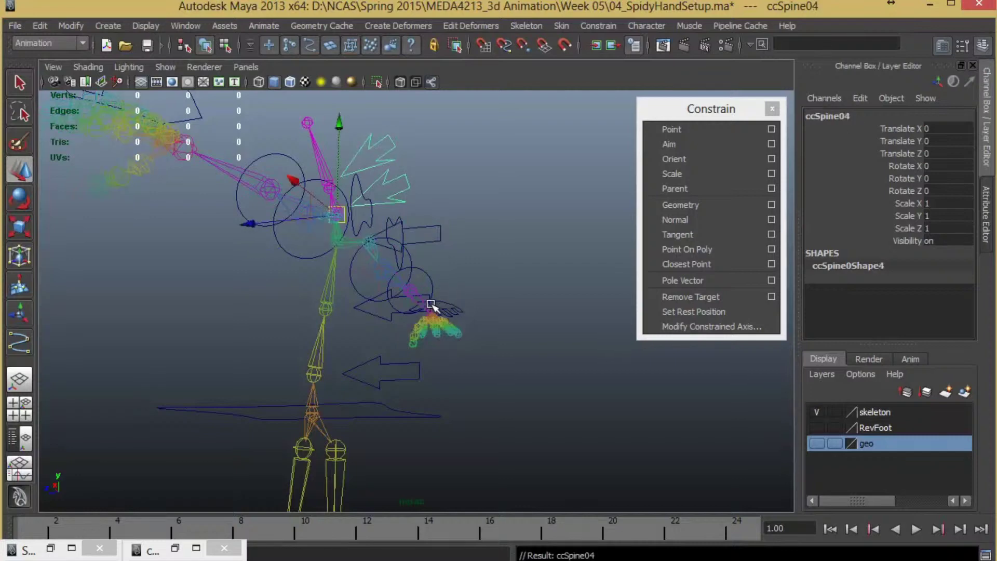
# Step: Parent the upper spine control ccSpine03 under the ccSpine02 control
pyautogui.keyDown('alt'); pyautogui.moveTo(441, 289); pyautogui.dragTo(488, 263, button='middle'); pyautogui.keyUp('alt')
pyautogui.keyDown('alt'); pyautogui.moveTo(488, 264); pyautogui.dragTo(483, 296); pyautogui.keyUp('alt')
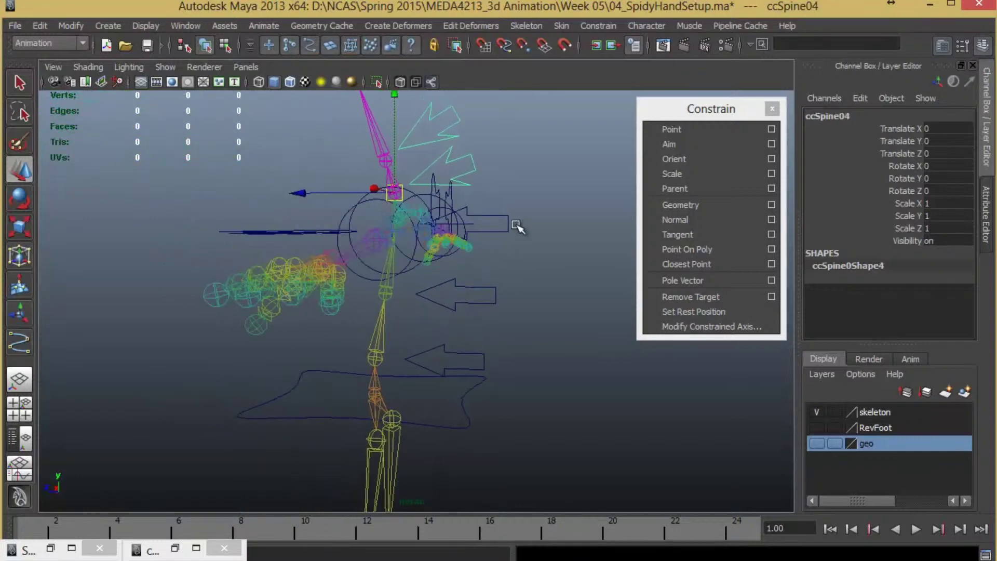
pyautogui.keyDown('shift'); pyautogui.click(494, 295); pyautogui.keyUp('shift')
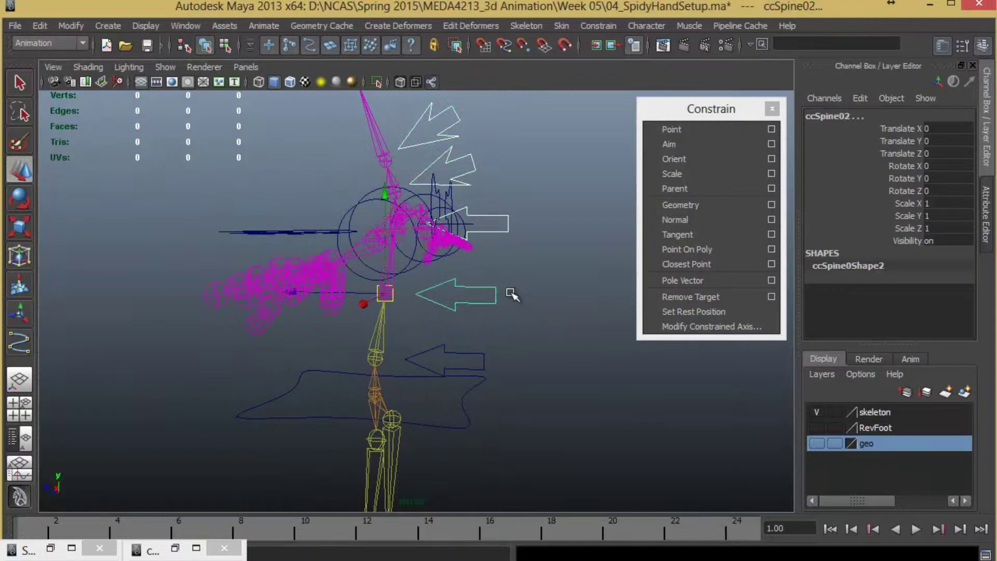
pyautogui.press('Up')
# Step: Parent ccSpine02 under ccSpine01, and parent ccSpine01 under the ccHip control
pyautogui.click(491, 290)
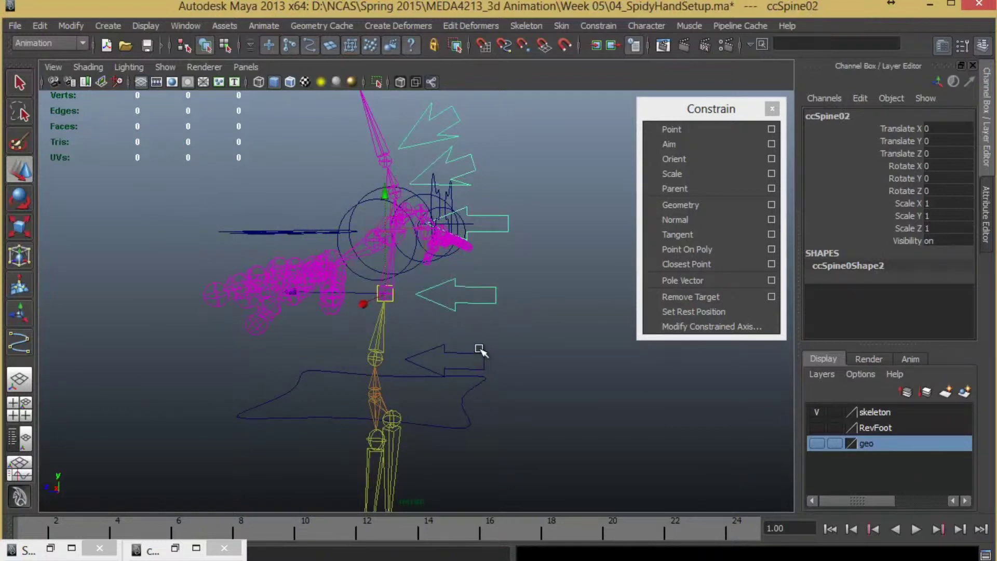
pyautogui.keyDown('shift'); pyautogui.moveTo(479, 349); pyautogui.dragTo(505, 363); pyautogui.keyUp('shift')
pyautogui.press('p')
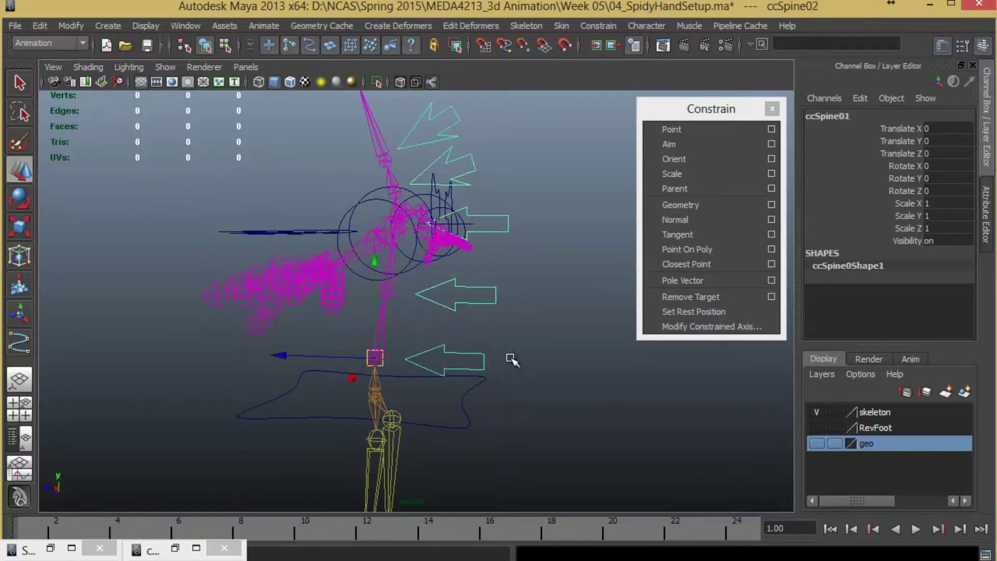
pyautogui.keyDown('shift'); pyautogui.click(461, 421); pyautogui.keyUp('shift')
pyautogui.press('p')
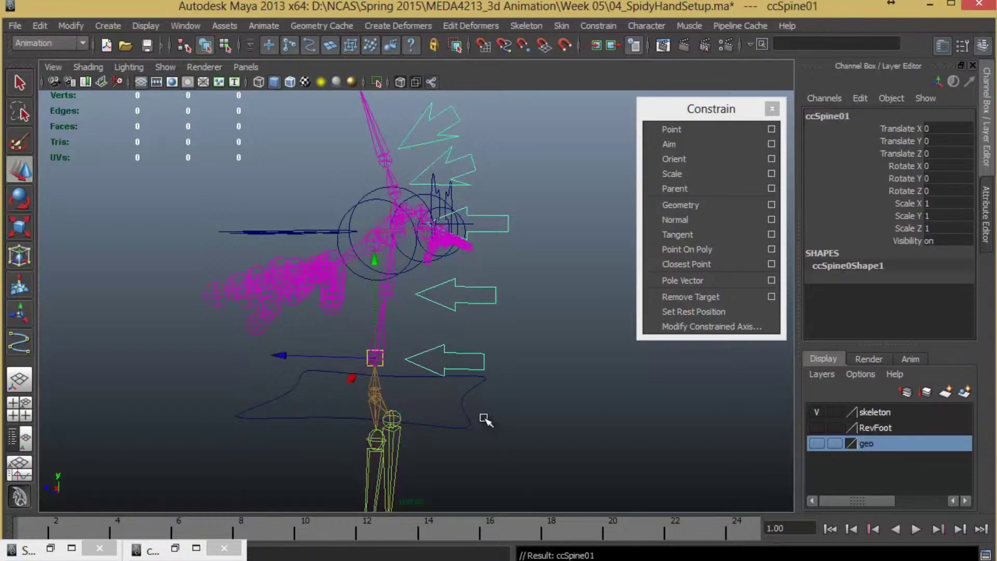
# Step: Test the spine hierarchy by moving the ccHip control freely, and undo the move
pyautogui.click(469, 423)
pyautogui.keyDown('alt'); pyautogui.moveTo(464, 410); pyautogui.dragTo(371, 373, button='right'); pyautogui.keyUp('alt')
pyautogui.keyDown('alt'); pyautogui.moveTo(372, 374); pyautogui.dragTo(555, 376); pyautogui.keyUp('alt')
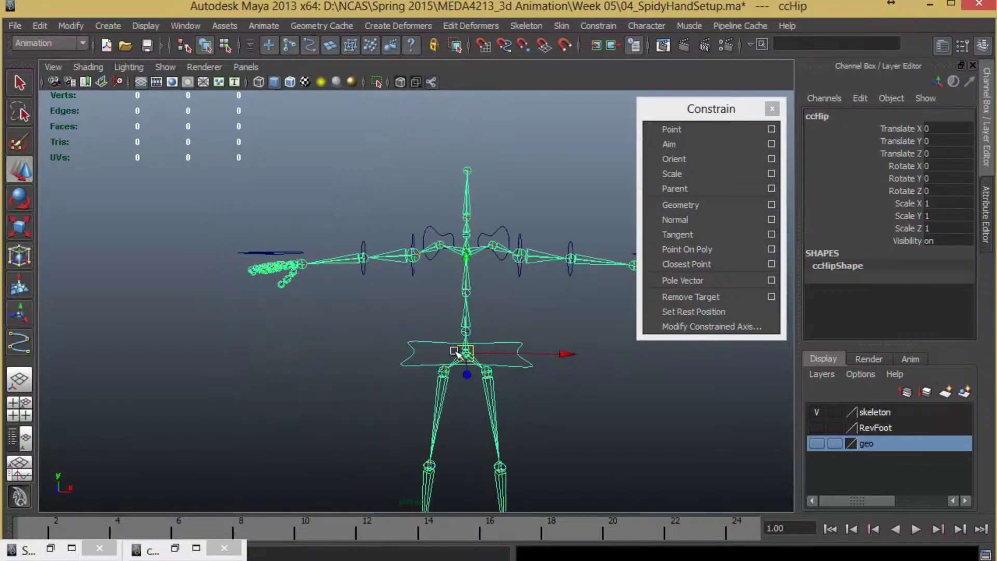
pyautogui.moveTo(461, 351)
pyautogui.mouseDown()
pyautogui.moveTo(426, 390)
pyautogui.moveTo(466, 346)
pyautogui.mouseUp()
pyautogui.hotkey('ctrl', 'z')
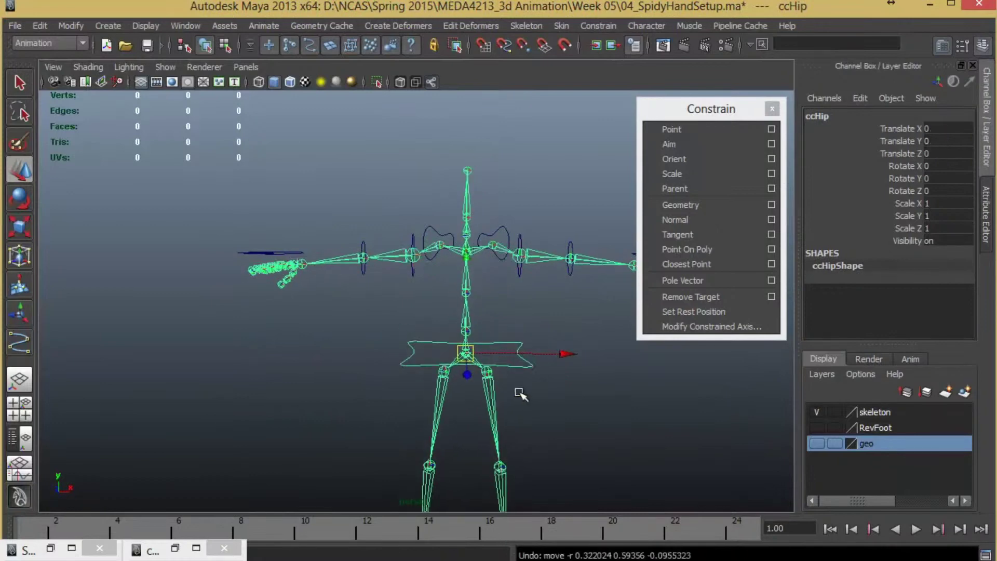
# Step: Test the hip control by rotating ccHip about its X axis, undo the rotation and clear the selection
pyautogui.keyDown('alt'); pyautogui.moveTo(520, 394); pyautogui.dragTo(345, 396); pyautogui.keyUp('alt')
pyautogui.press('e')
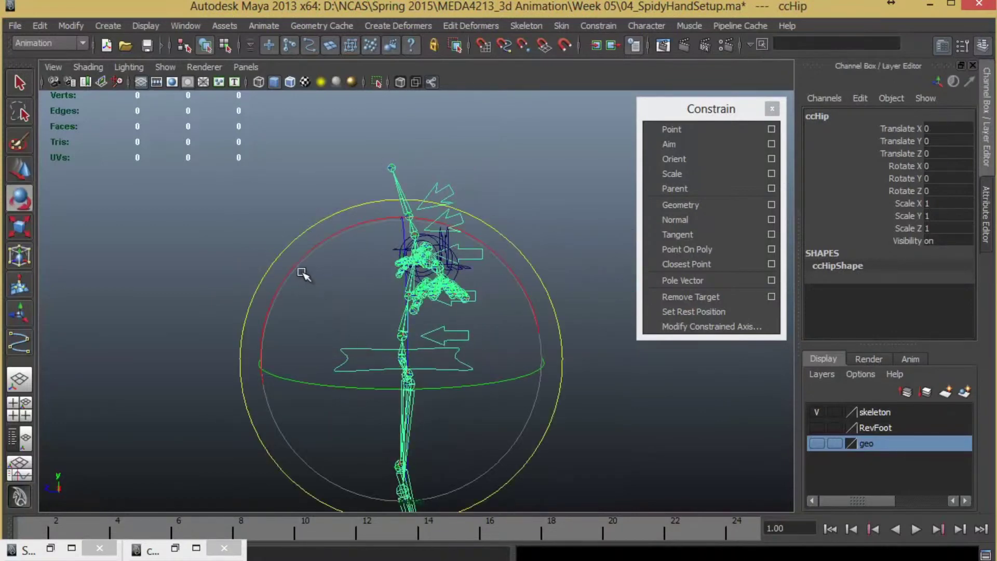
pyautogui.moveTo(294, 265); pyautogui.dragTo(260, 356)
pyautogui.hotkey('ctrl', 'z')
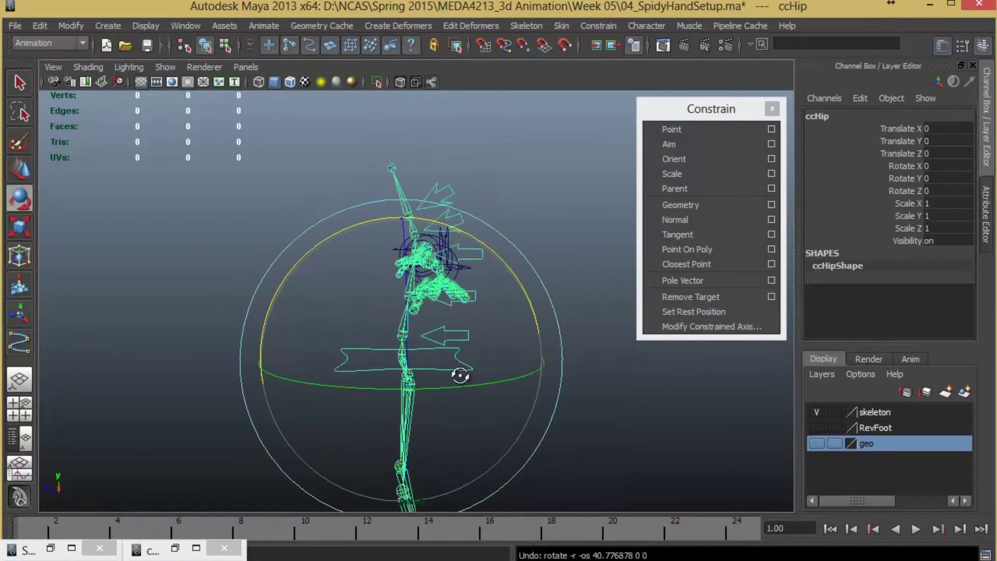
pyautogui.keyDown('alt'); pyautogui.moveTo(461, 374); pyautogui.dragTo(431, 373); pyautogui.keyUp('alt')
pyautogui.click(602, 336)
# Step: Parent the left shoulder control ccLeftSh under the ccSpine03 control
pyautogui.keyDown('alt'); pyautogui.moveTo(521, 374); pyautogui.dragTo(400, 358); pyautogui.keyUp('alt')
pyautogui.click(313, 236)
pyautogui.keyDown('alt'); pyautogui.moveTo(322, 269); pyautogui.dragTo(447, 293); pyautogui.keyUp('alt')
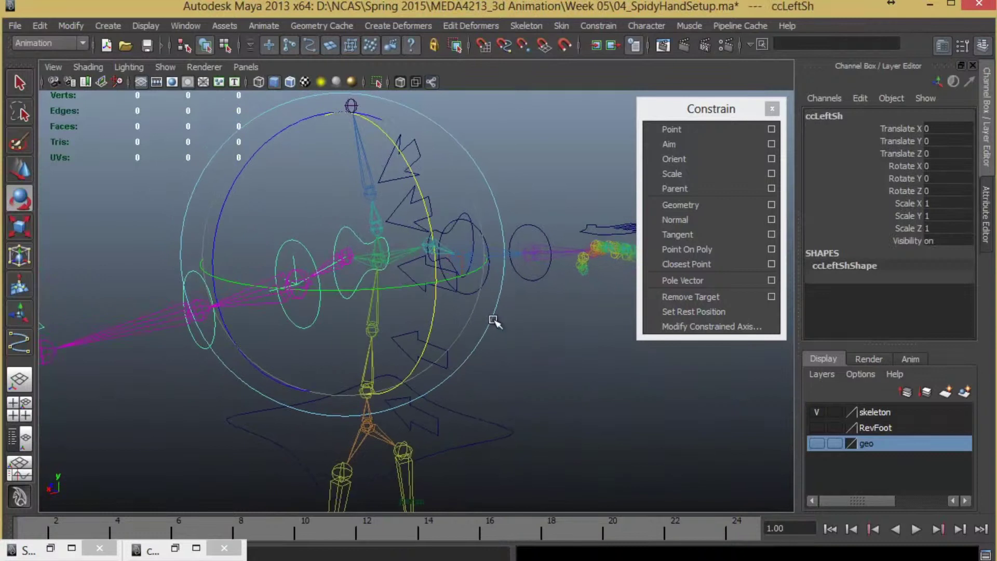
pyautogui.press('w')
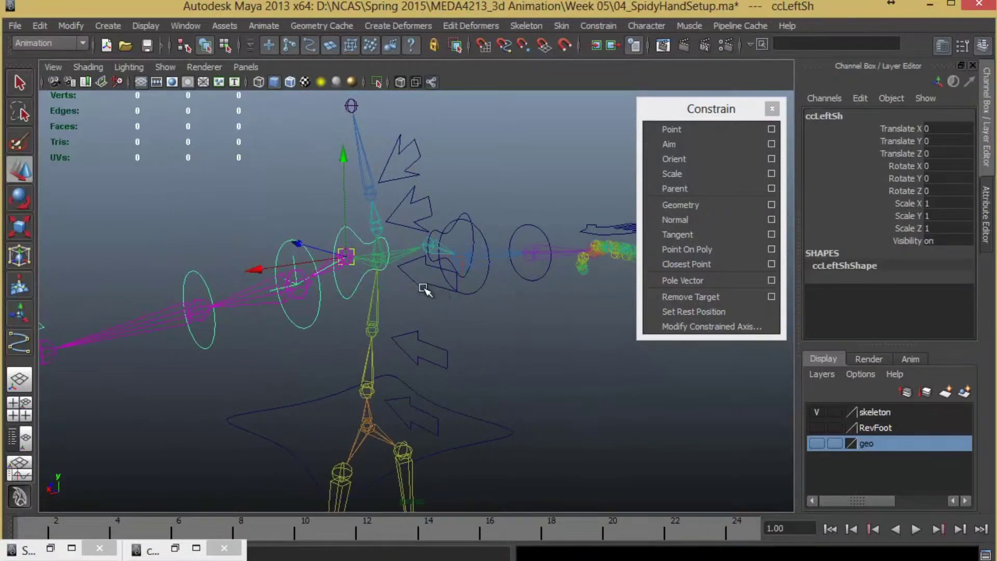
pyautogui.click(424, 275)
pyautogui.press('p')
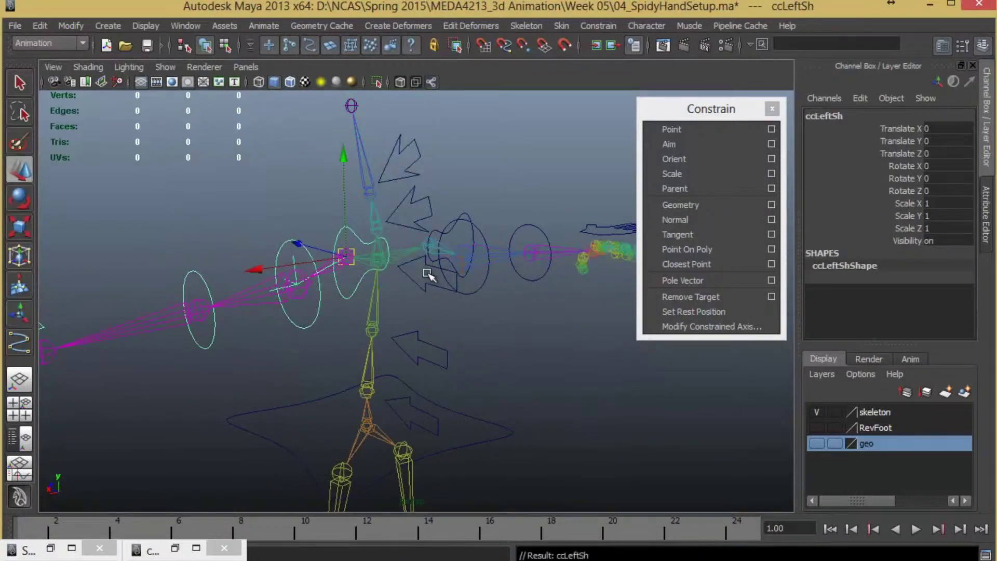
# Step: Parent the right shoulder control ccRightSh under the ccSpine03 control
pyautogui.keyDown('alt'); pyautogui.moveTo(492, 315); pyautogui.dragTo(388, 198); pyautogui.keyUp('alt')
pyautogui.click(432, 188)
pyautogui.click(431, 203)
pyautogui.keyDown('shift'); pyautogui.click(391, 191); pyautogui.keyUp('shift')
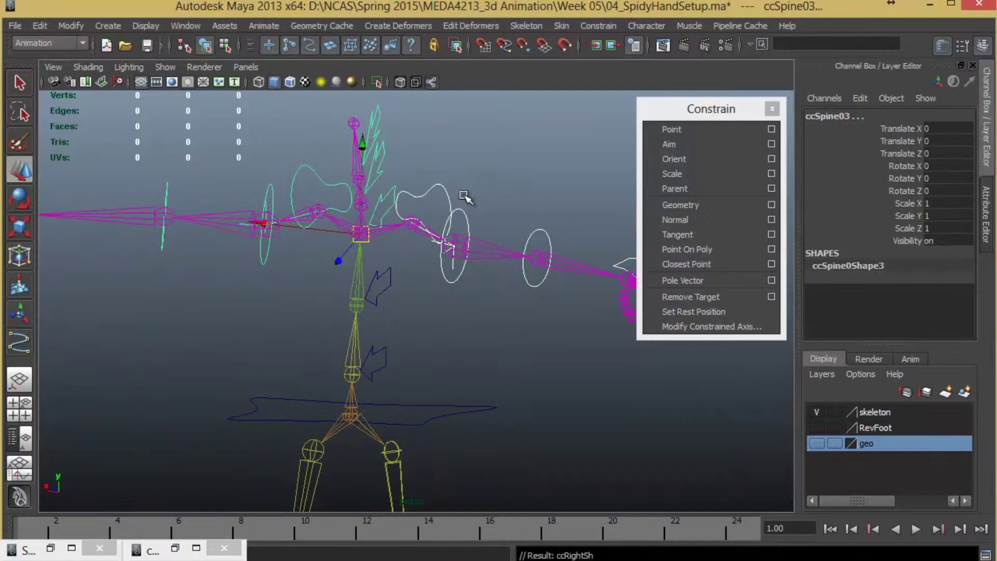
pyautogui.press('p')
# Step: Test the complete control hierarchy by moving ccHip, including lowering it to bend the knees, and undo the moves
pyautogui.keyDown('alt'); pyautogui.moveTo(538, 311); pyautogui.dragTo(515, 434); pyautogui.keyUp('alt')
pyautogui.click(510, 378)
pyautogui.keyDown('alt'); pyautogui.moveTo(510, 382); pyautogui.dragTo(426, 398); pyautogui.keyUp('alt')
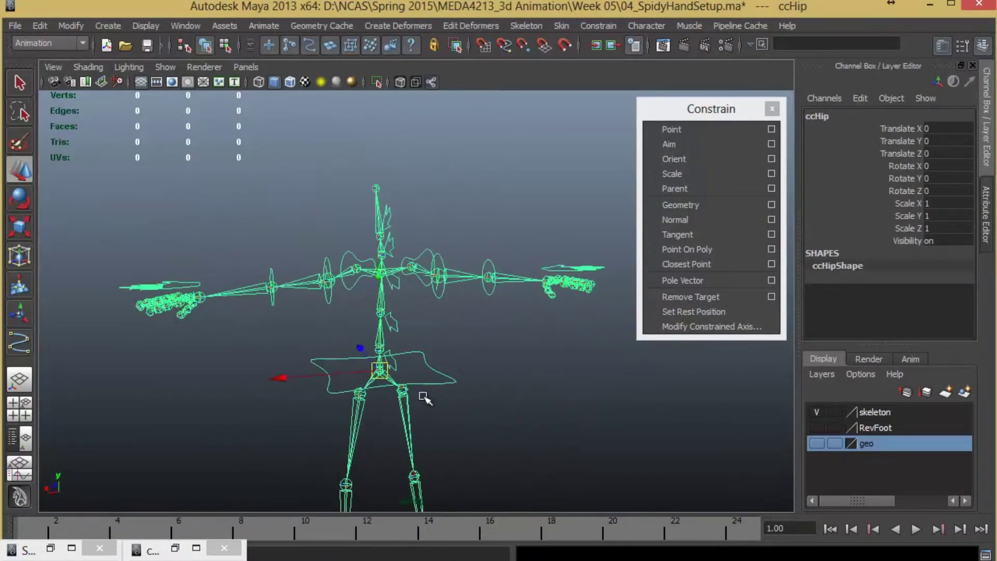
pyautogui.keyDown('alt'); pyautogui.moveTo(425, 399); pyautogui.dragTo(410, 337, button='right'); pyautogui.keyUp('alt')
pyautogui.keyDown('alt'); pyautogui.moveTo(410, 337); pyautogui.dragTo(495, 317); pyautogui.keyUp('alt')
pyautogui.click(386, 320)
pyautogui.click(351, 282)
pyautogui.moveTo(439, 275); pyautogui.dragTo(420, 307)
pyautogui.hotkey('ctrl', 'z')
pyautogui.keyDown('alt'); pyautogui.moveTo(467, 353); pyautogui.dragTo(387, 268); pyautogui.keyUp('alt')
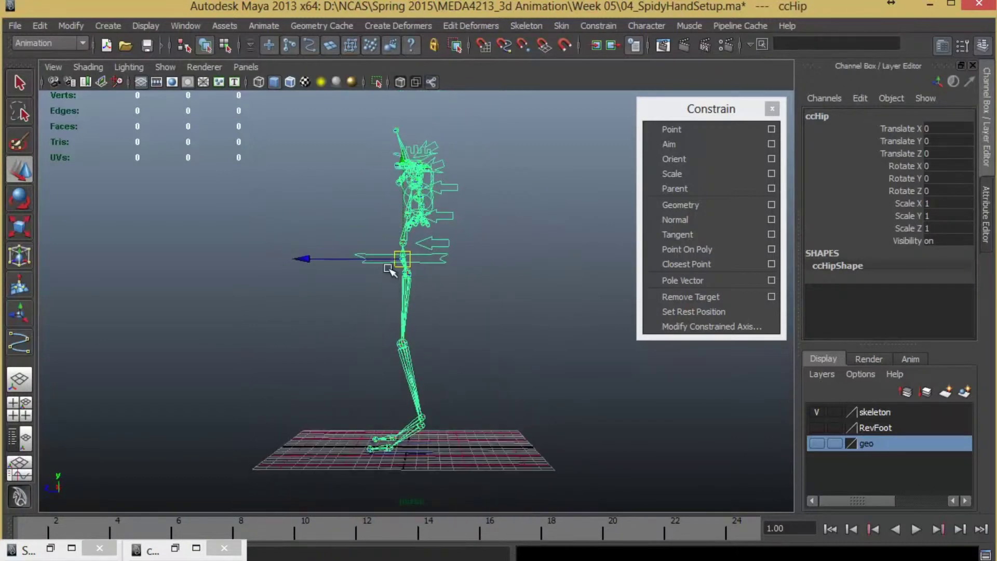
pyautogui.moveTo(317, 293); pyautogui.dragTo(365, 261)
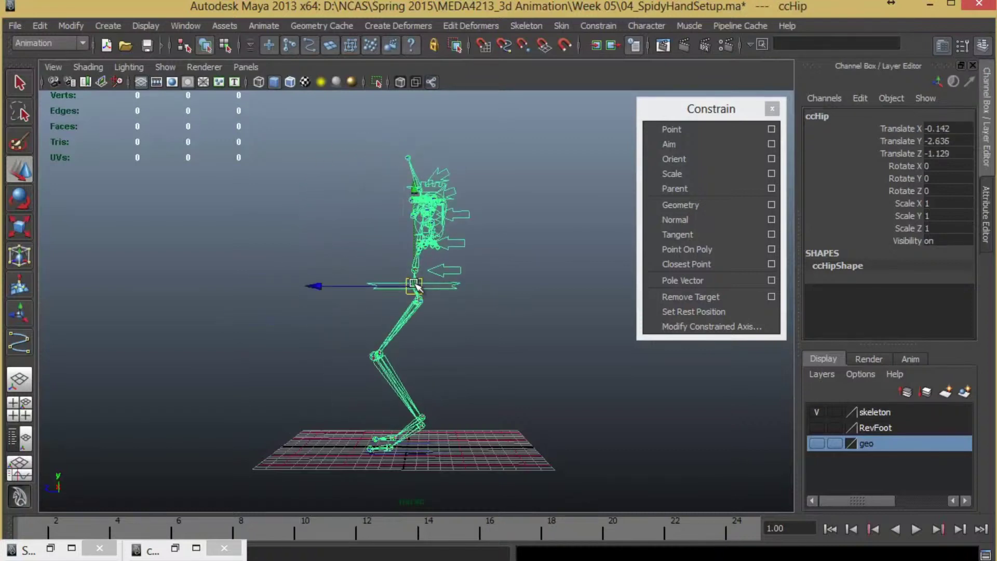
pyautogui.hotkey('ctrl', 'z')
# Step: Make the geo layer visible to show the body mesh over the skeleton
pyautogui.moveTo(400, 391)
pyautogui.keyDown('alt'); pyautogui.mouseDown()
pyautogui.moveTo(394, 379)
pyautogui.moveTo(415, 395)
pyautogui.mouseUp(); pyautogui.keyUp('alt')
pyautogui.keyDown('alt'); pyautogui.moveTo(384, 363); pyautogui.dragTo(398, 321, button='right'); pyautogui.keyUp('alt')
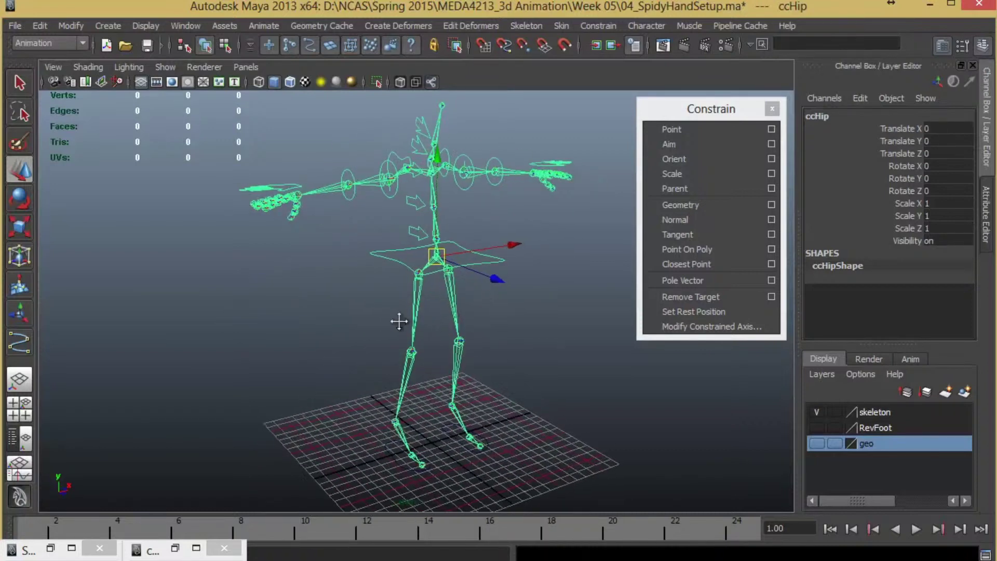
pyautogui.keyDown('alt'); pyautogui.moveTo(399, 321); pyautogui.dragTo(435, 340); pyautogui.keyUp('alt')
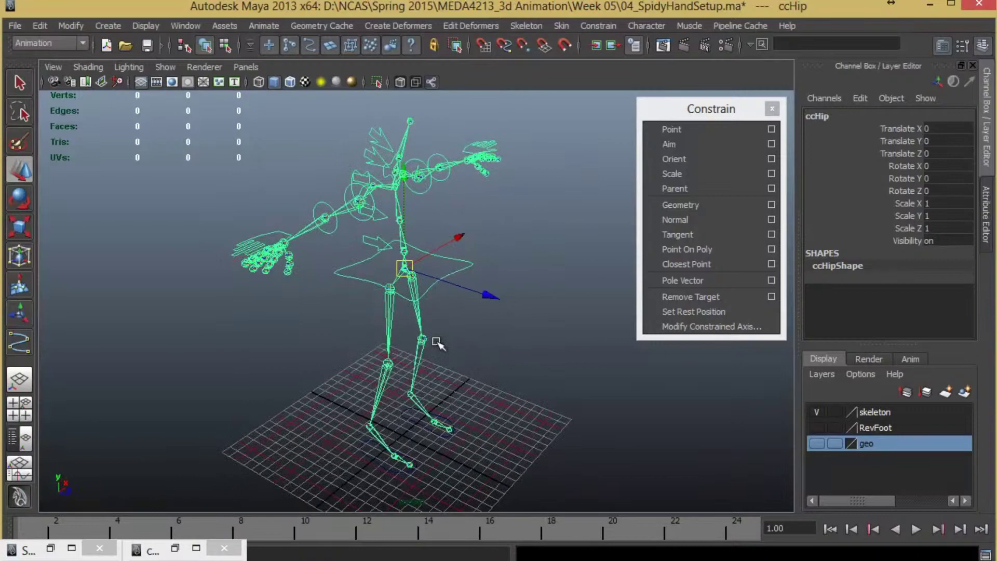
pyautogui.keyDown('alt'); pyautogui.moveTo(489, 407); pyautogui.dragTo(484, 407); pyautogui.keyUp('alt')
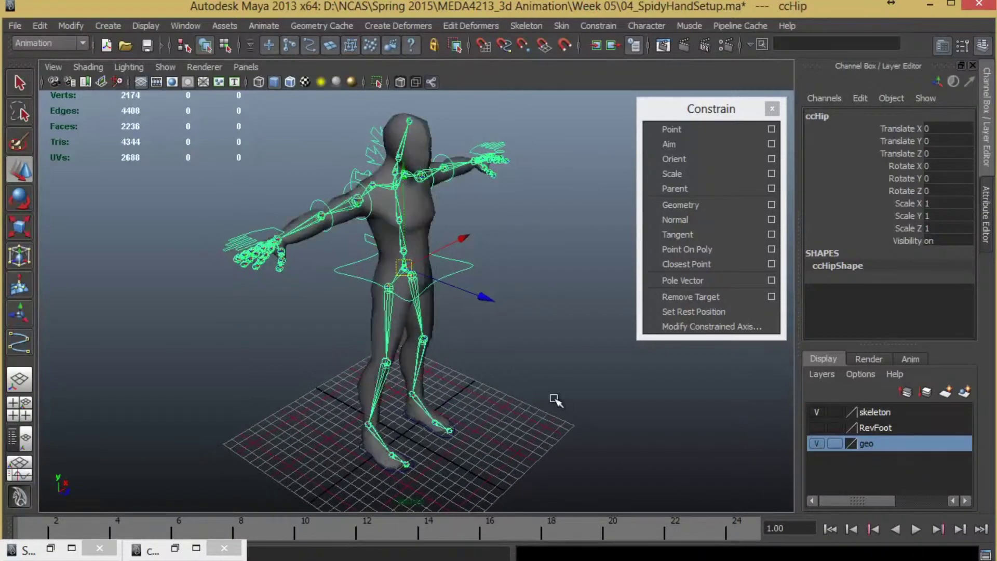
# Step: Bind the body mesh polySurface1 to the skeleton from its root joint jt_Hip using Smooth Bind
pyautogui.keyDown('alt'); pyautogui.moveTo(554, 400); pyautogui.dragTo(388, 286); pyautogui.keyUp('alt')
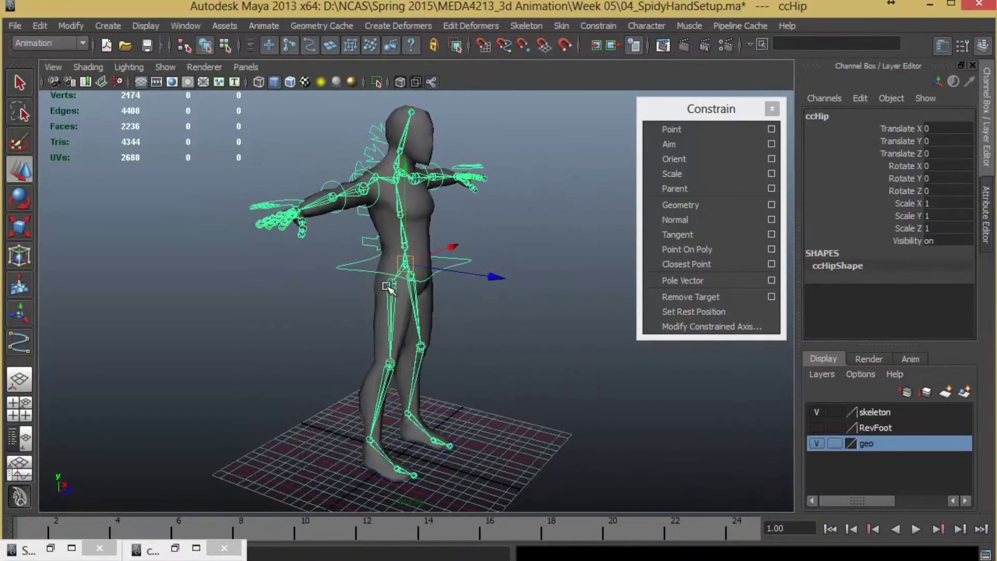
pyautogui.keyDown('alt'); pyautogui.moveTo(424, 321); pyautogui.dragTo(345, 363); pyautogui.keyUp('alt')
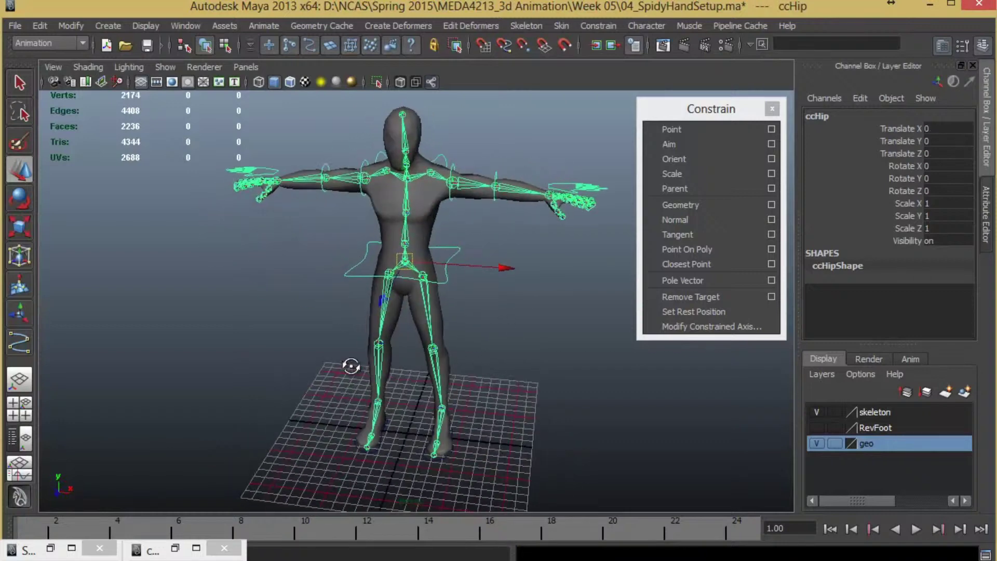
pyautogui.keyDown('alt'); pyautogui.moveTo(345, 363); pyautogui.dragTo(445, 365, button='right'); pyautogui.keyUp('alt')
pyautogui.keyDown('alt'); pyautogui.moveTo(446, 365); pyautogui.dragTo(460, 388); pyautogui.keyUp('alt')
pyautogui.click(425, 313)
pyautogui.click(390, 291)
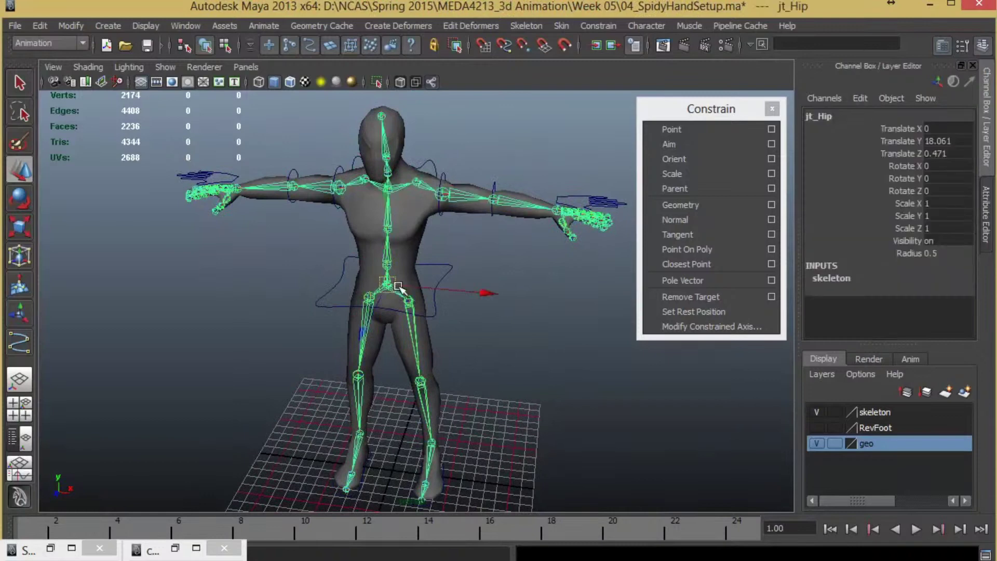
pyautogui.click(419, 237)
pyautogui.keyDown('alt'); pyautogui.moveTo(474, 267); pyautogui.dragTo(556, 227); pyautogui.keyUp('alt')
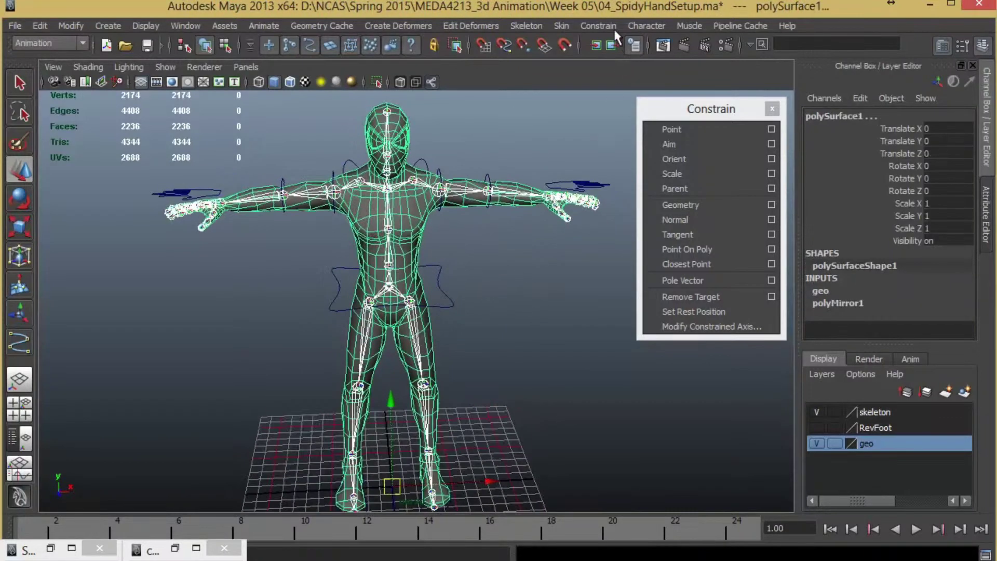
pyautogui.click(598, 26)
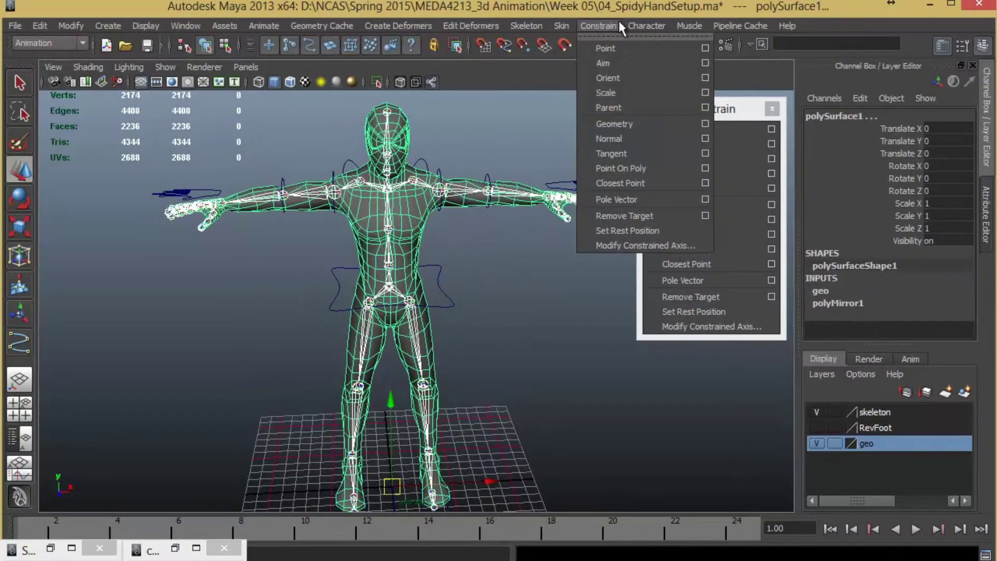
pyautogui.moveTo(567, 23)
pyautogui.moveTo(609, 47)
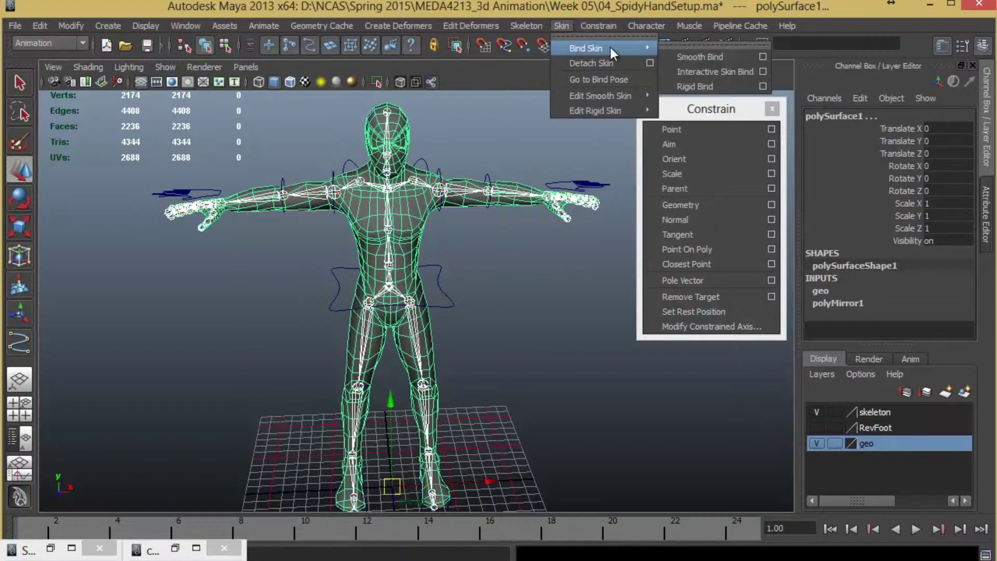
pyautogui.click(683, 55)
# Step: Test the skin binding by moving the ccHip control with the mesh, and undo the moves
pyautogui.moveTo(488, 397)
pyautogui.keyDown('alt'); pyautogui.mouseDown()
pyautogui.moveTo(519, 385)
pyautogui.moveTo(512, 393)
pyautogui.mouseUp(); pyautogui.keyUp('alt')
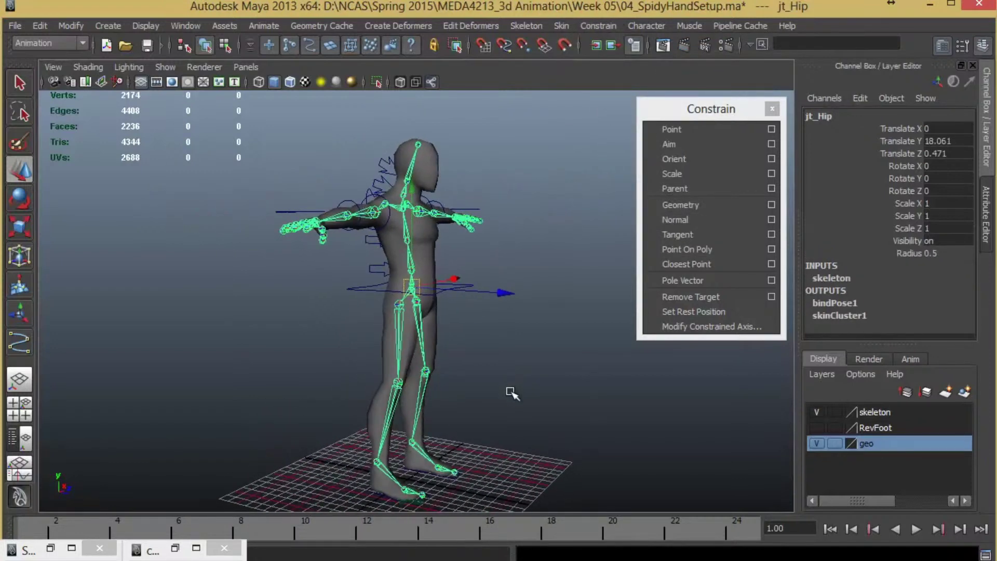
pyautogui.click(481, 336)
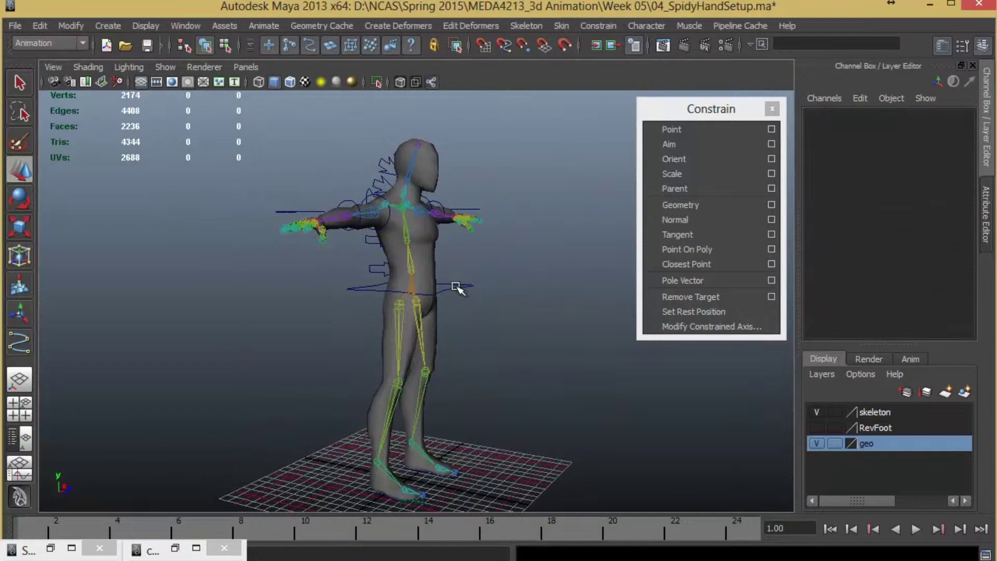
pyautogui.click(457, 288)
pyautogui.keyDown('alt'); pyautogui.moveTo(456, 288); pyautogui.dragTo(420, 304); pyautogui.keyUp('alt')
pyautogui.hotkey('ctrl', 'z')
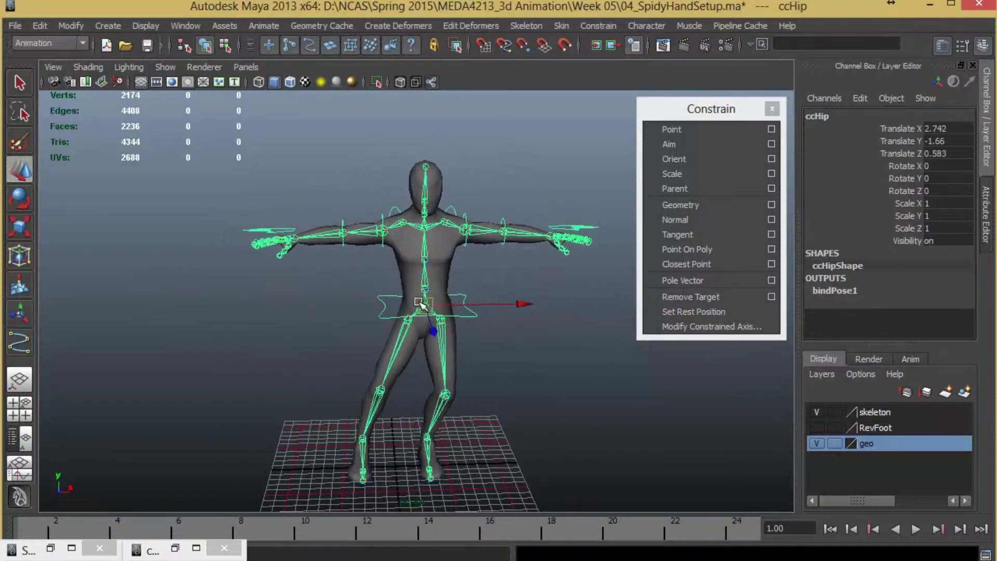
pyautogui.hotkey('ctrl', 'z')
# Step: Test the left arm's skin deformation by rotating the ccLeftArm control, and undo the rotation
pyautogui.keyDown('alt'); pyautogui.moveTo(367, 329); pyautogui.dragTo(436, 338); pyautogui.keyUp('alt')
pyautogui.keyDown('alt'); pyautogui.moveTo(436, 338); pyautogui.dragTo(471, 320, button='right'); pyautogui.keyUp('alt')
pyautogui.keyDown('alt'); pyautogui.moveTo(472, 321); pyautogui.dragTo(462, 382, button='middle'); pyautogui.keyUp('alt')
pyautogui.keyDown('alt'); pyautogui.moveTo(462, 381); pyautogui.dragTo(400, 348); pyautogui.keyUp('alt')
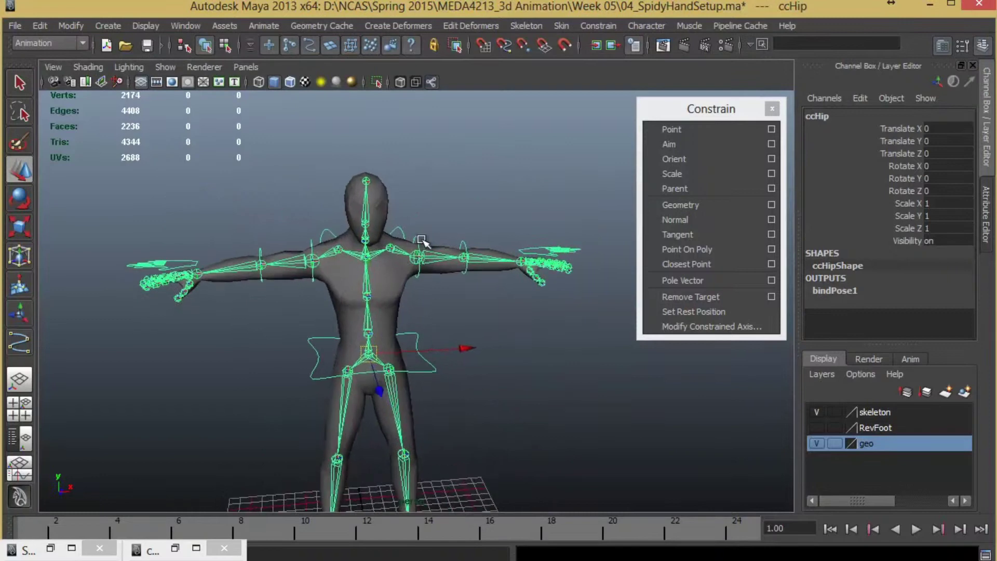
pyautogui.click(420, 240)
pyautogui.press('e')
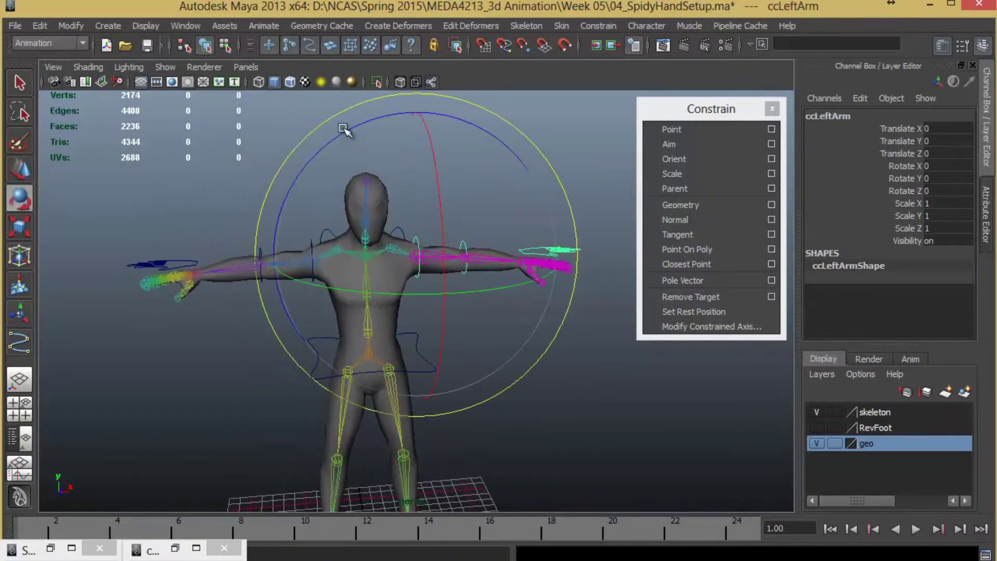
pyautogui.click(429, 173)
pyautogui.hotkey('ctrl', 'z')
pyautogui.keyDown('alt'); pyautogui.moveTo(369, 283); pyautogui.dragTo(288, 296); pyautogui.keyUp('alt')
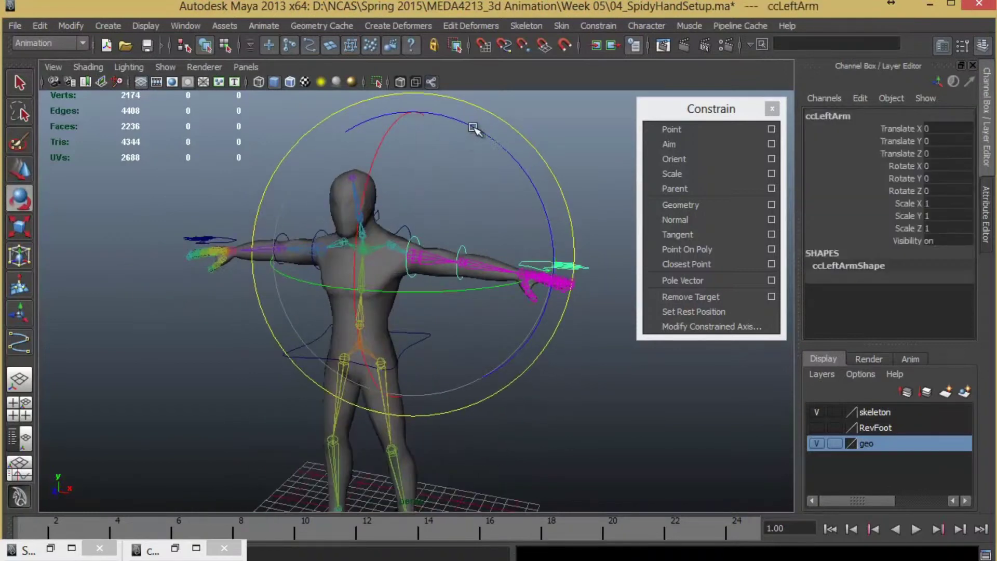
# Step: Lower both arms by rotating ccLeftArm to about -67 and ccRightArm to about -65 degrees in Z
pyautogui.moveTo(486, 136); pyautogui.dragTo(488, 280)
pyautogui.keyDown('alt'); pyautogui.moveTo(465, 334); pyautogui.dragTo(545, 354); pyautogui.keyUp('alt')
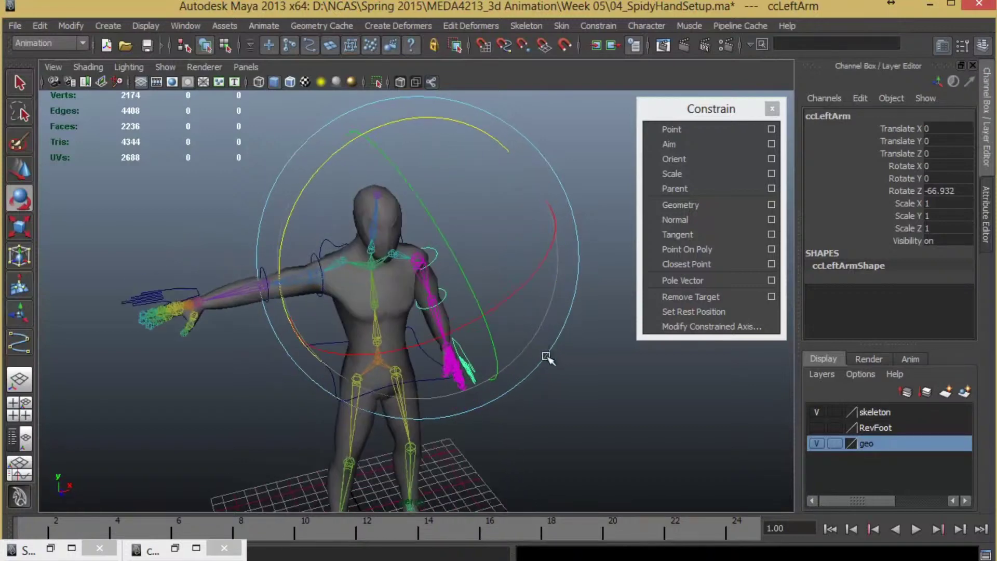
pyautogui.click(608, 439)
pyautogui.click(314, 255)
pyautogui.moveTo(258, 171); pyautogui.dragTo(519, 305)
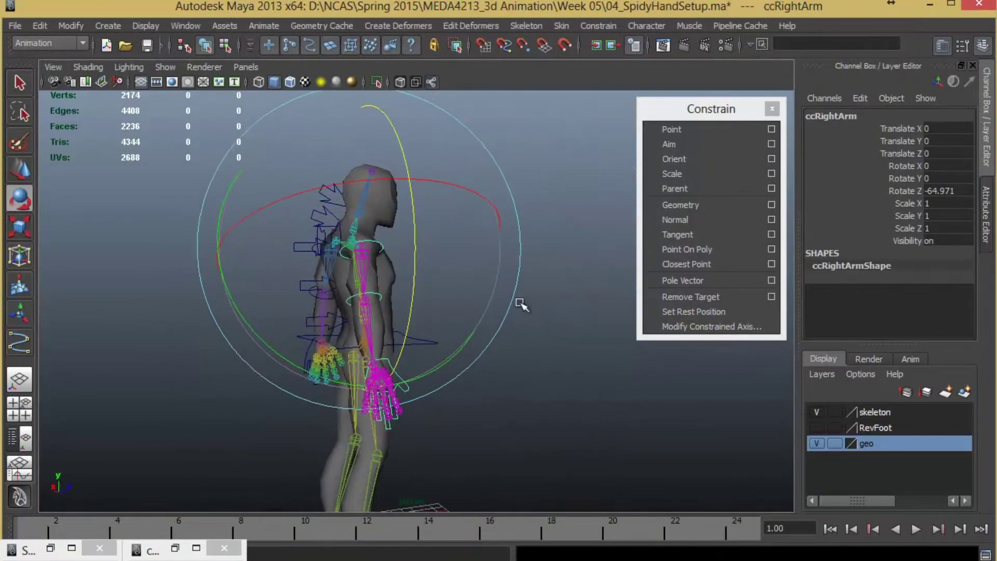
pyautogui.click(545, 345)
# Step: Test the torso's skin deformation with the ccSpine02 and ccSpine01 controls, undoing each change
pyautogui.click(309, 282)
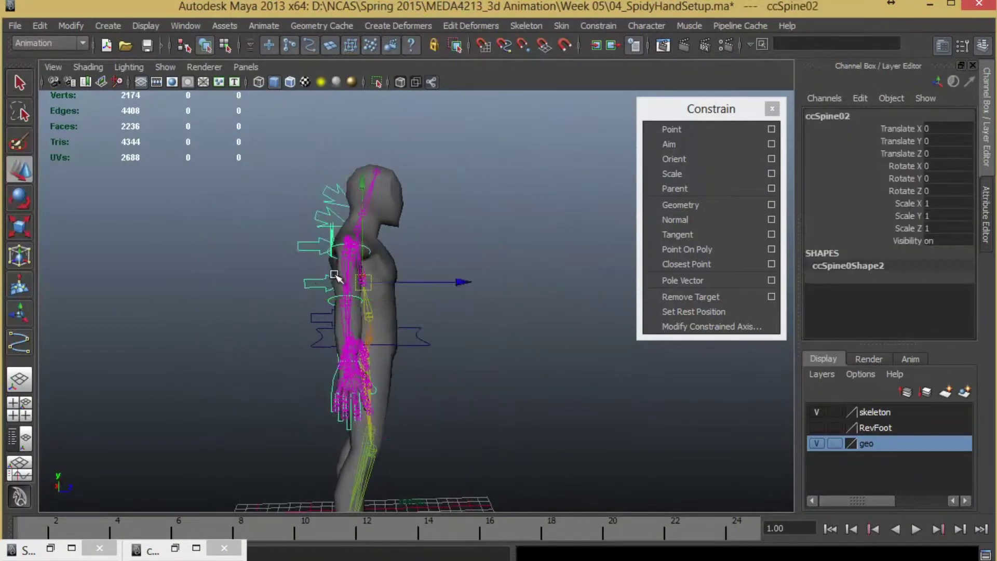
pyautogui.moveTo(454, 171); pyautogui.dragTo(407, 181)
pyautogui.hotkey('ctrl', 'z')
pyautogui.click(545, 374)
pyautogui.click(318, 318)
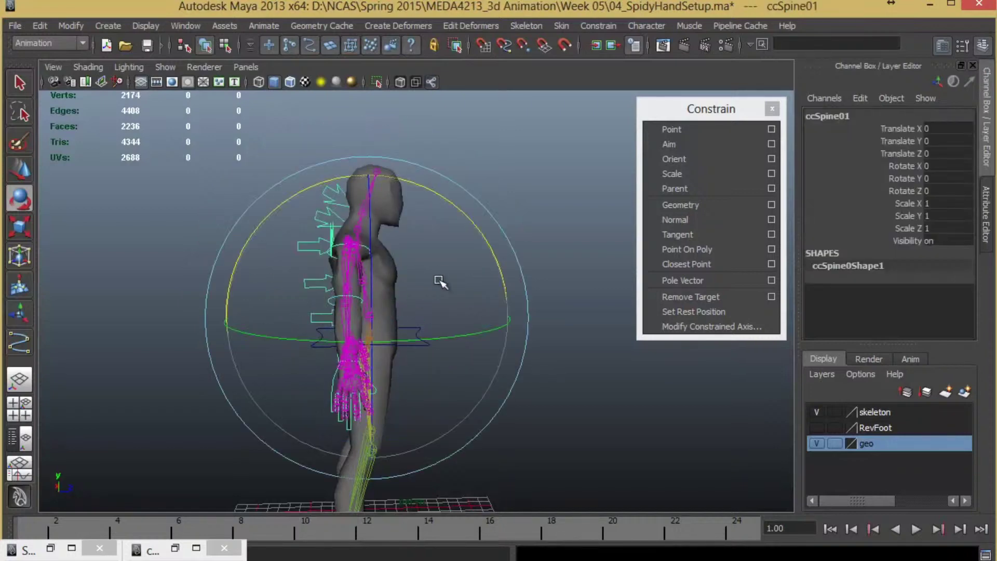
pyautogui.moveTo(458, 219); pyautogui.dragTo(507, 312)
pyautogui.hotkey('ctrl', 'z')
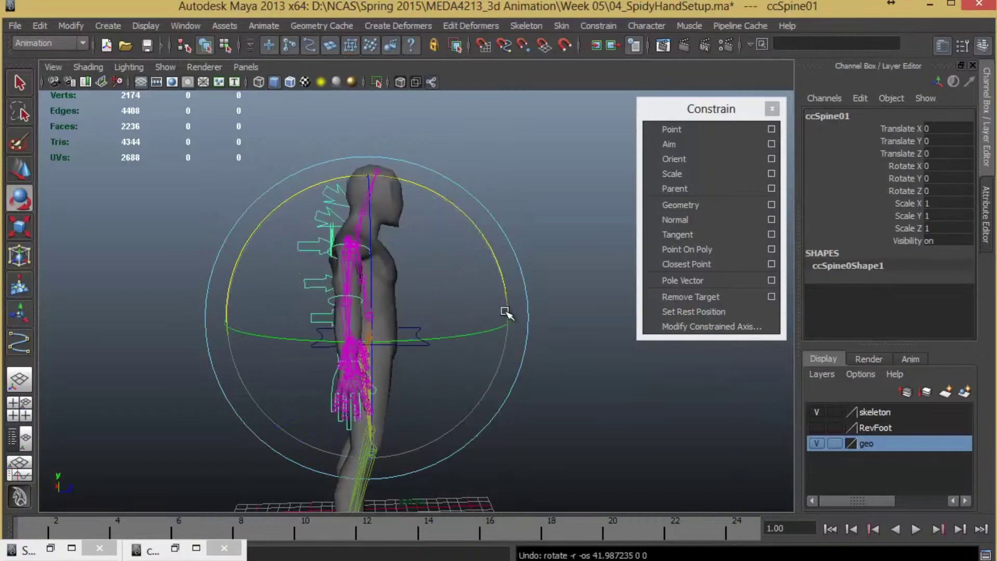
pyautogui.keyDown('alt'); pyautogui.moveTo(506, 371); pyautogui.dragTo(614, 418); pyautogui.keyUp('alt')
pyautogui.click(495, 346)
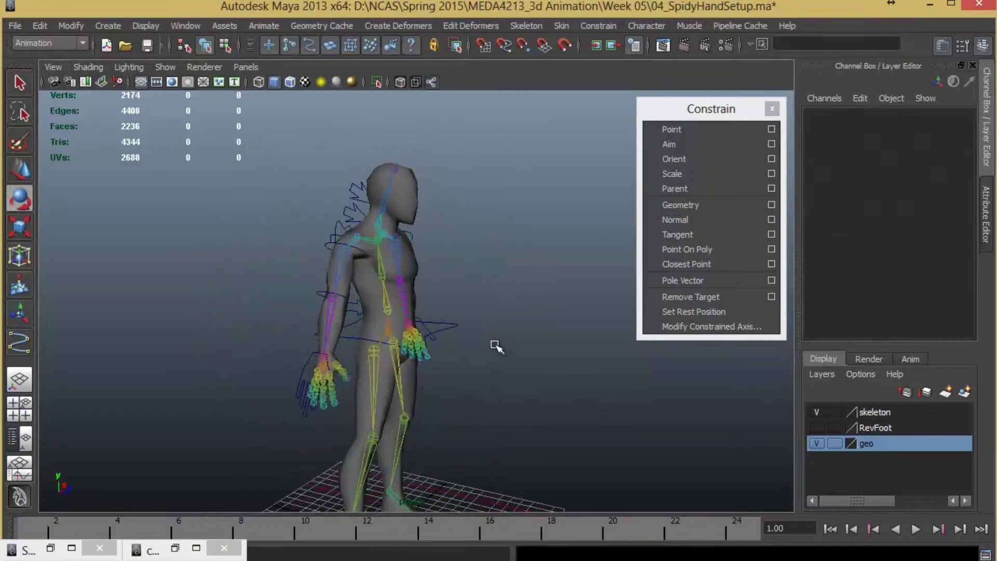
# Step: Test a crouching pose by rotating ccHip about 75 degrees in X and moving it down and back, and undo both changes
pyautogui.click(450, 334)
pyautogui.keyDown('alt'); pyautogui.moveTo(450, 334); pyautogui.dragTo(512, 302); pyautogui.keyUp('alt')
pyautogui.moveTo(484, 254); pyautogui.dragTo(477, 427)
pyautogui.press('w')
pyautogui.moveTo(367, 336); pyautogui.dragTo(274, 402)
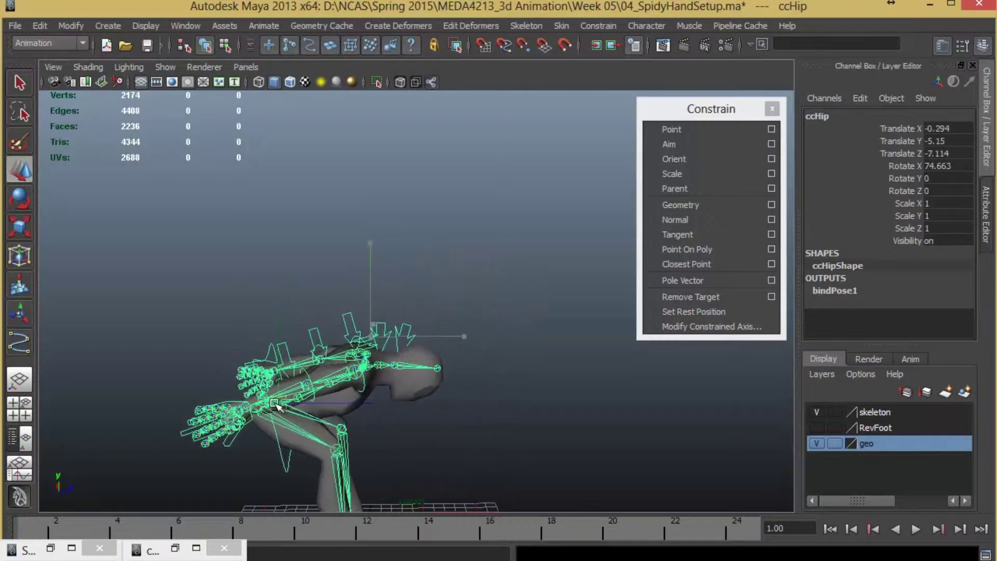
pyautogui.hotkey('ctrl', 'z')
pyautogui.hotkey('ctrl', 'z')
# Step: Test the head's skin deformation by rotating the ccSpine05 control, and undo the rotation
pyautogui.keyDown('alt'); pyautogui.moveTo(458, 406); pyautogui.dragTo(411, 417); pyautogui.keyUp('alt')
pyautogui.scroll(3, 468, 280)
pyautogui.keyDown('alt'); pyautogui.moveTo(469, 276); pyautogui.dragTo(459, 387, button='middle'); pyautogui.keyUp('alt')
pyautogui.click(333, 251)
pyautogui.keyDown('alt'); pyautogui.moveTo(334, 253); pyautogui.dragTo(373, 280); pyautogui.keyUp('alt')
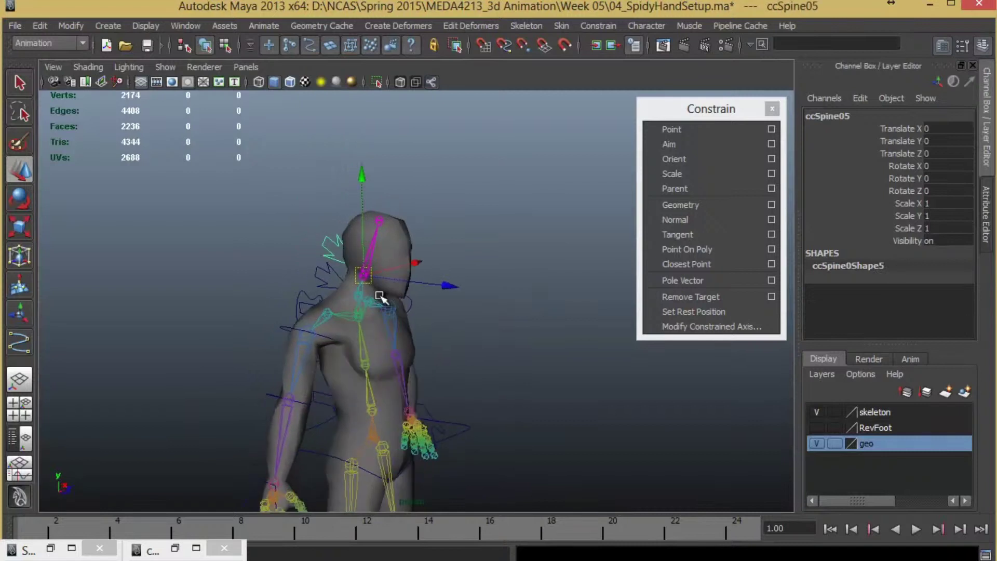
pyautogui.press('e')
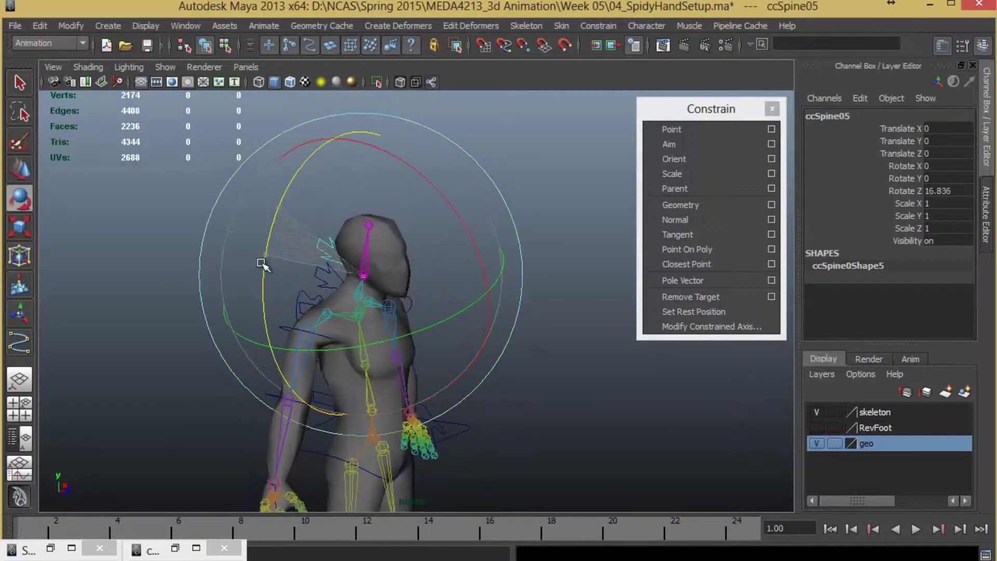
pyautogui.moveTo(429, 309); pyautogui.dragTo(349, 319)
pyautogui.hotkey('ctrl', 'z')
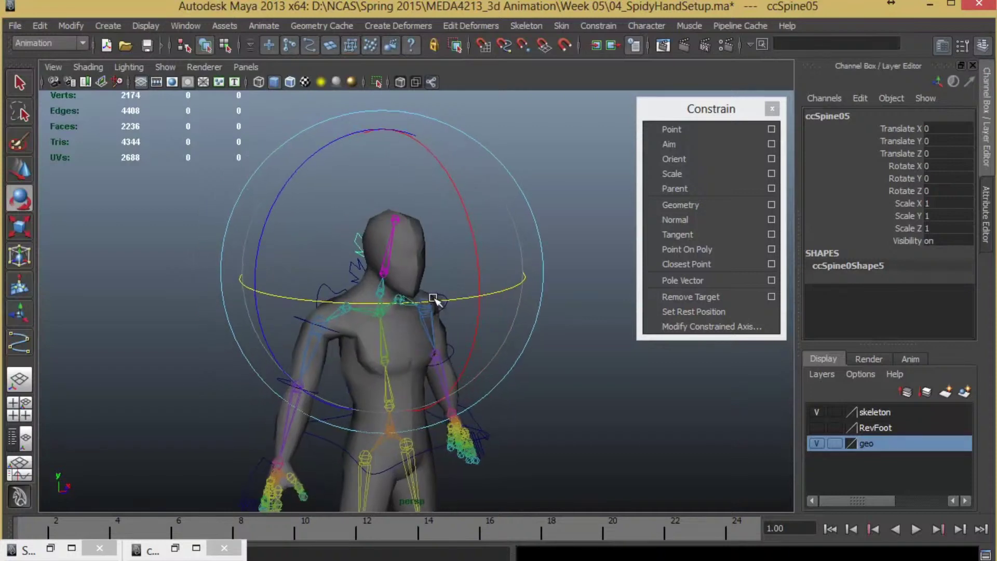
pyautogui.keyDown('alt'); pyautogui.moveTo(409, 301); pyautogui.dragTo(421, 234); pyautogui.keyUp('alt')
pyautogui.keyDown('alt'); pyautogui.moveTo(436, 290); pyautogui.dragTo(519, 349, button='right'); pyautogui.keyUp('alt')
pyautogui.keyDown('alt'); pyautogui.moveTo(393, 333); pyautogui.dragTo(353, 421); pyautogui.keyUp('alt')
pyautogui.hotkey('ctrl', 'z')
# Step: Reset the ccLeftArm control's Rotate Z to 0
pyautogui.keyDown('alt'); pyautogui.moveTo(472, 367); pyautogui.dragTo(405, 321, button='right'); pyautogui.keyUp('alt')
pyautogui.keyDown('alt'); pyautogui.moveTo(405, 277); pyautogui.dragTo(416, 200, button='middle'); pyautogui.keyUp('alt')
pyautogui.keyDown('alt'); pyautogui.moveTo(358, 301); pyautogui.dragTo(280, 341, button='right'); pyautogui.keyUp('alt')
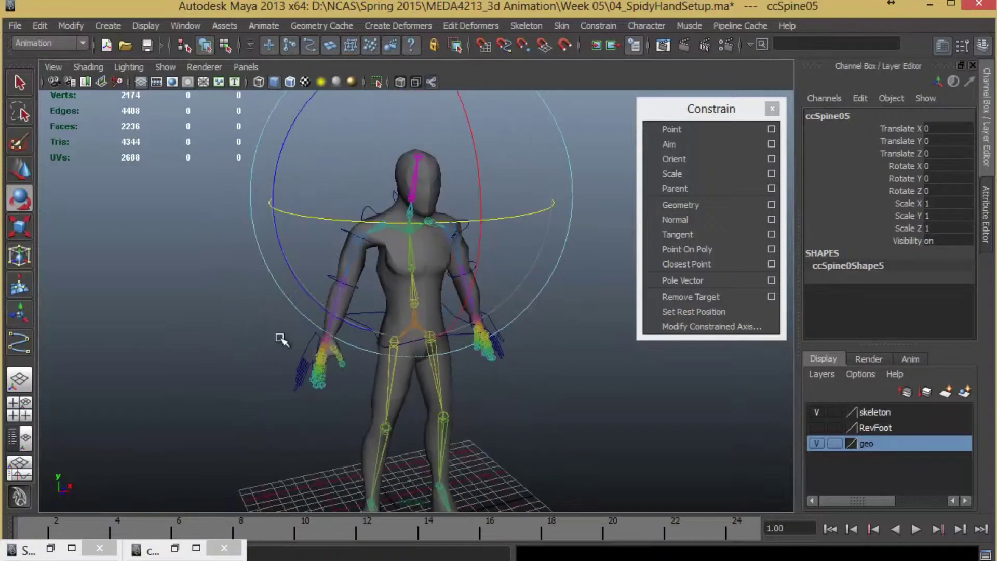
pyautogui.keyDown('alt'); pyautogui.moveTo(280, 341); pyautogui.dragTo(306, 355); pyautogui.keyUp('alt')
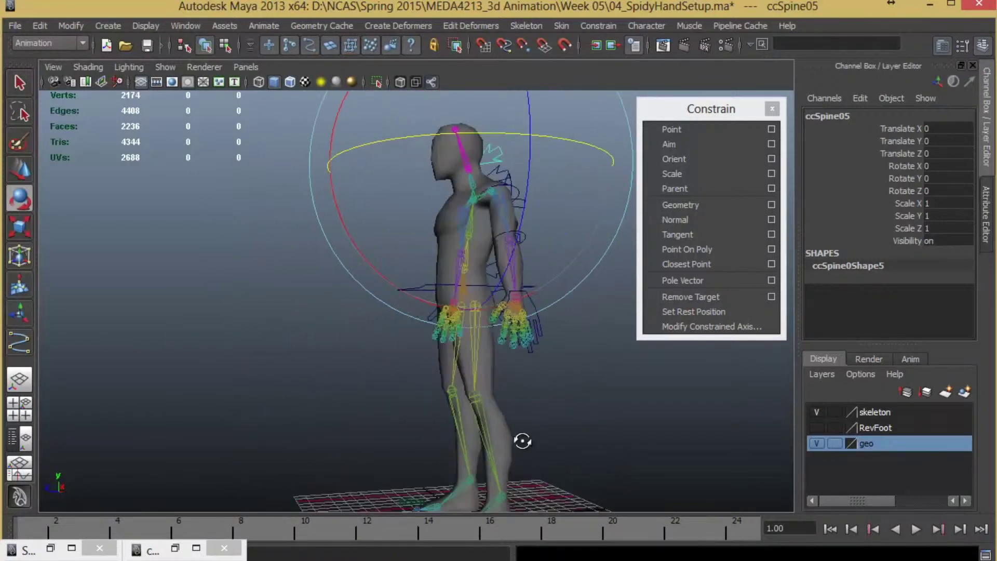
pyautogui.keyDown('alt'); pyautogui.moveTo(522, 441); pyautogui.dragTo(516, 407); pyautogui.keyUp('alt')
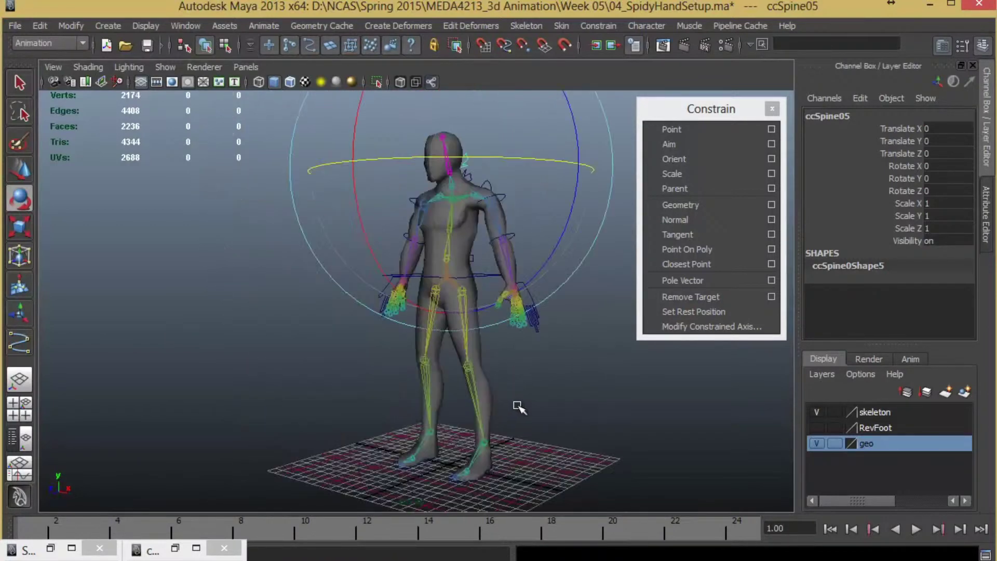
pyautogui.hotkey('ctrl', 'z')
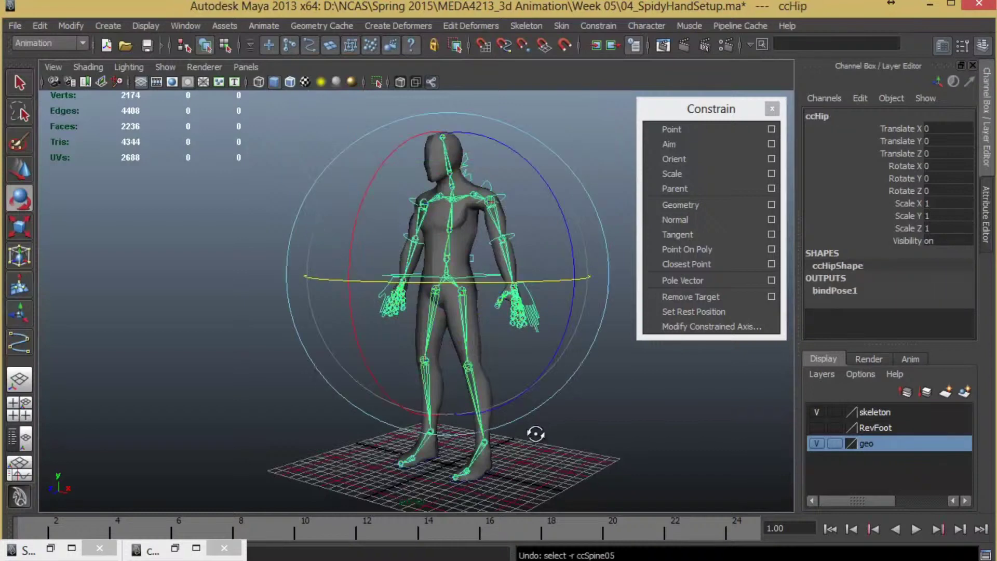
pyautogui.keyDown('alt'); pyautogui.moveTo(535, 434); pyautogui.dragTo(557, 416); pyautogui.keyUp('alt')
pyautogui.click(573, 237)
pyautogui.click(478, 189)
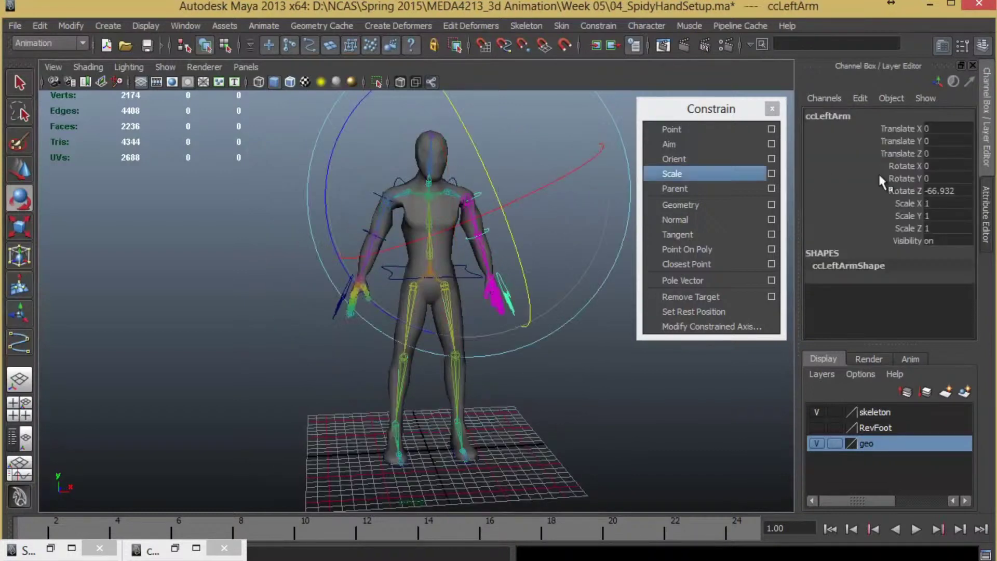
pyautogui.write('0')
pyautogui.press('Return')
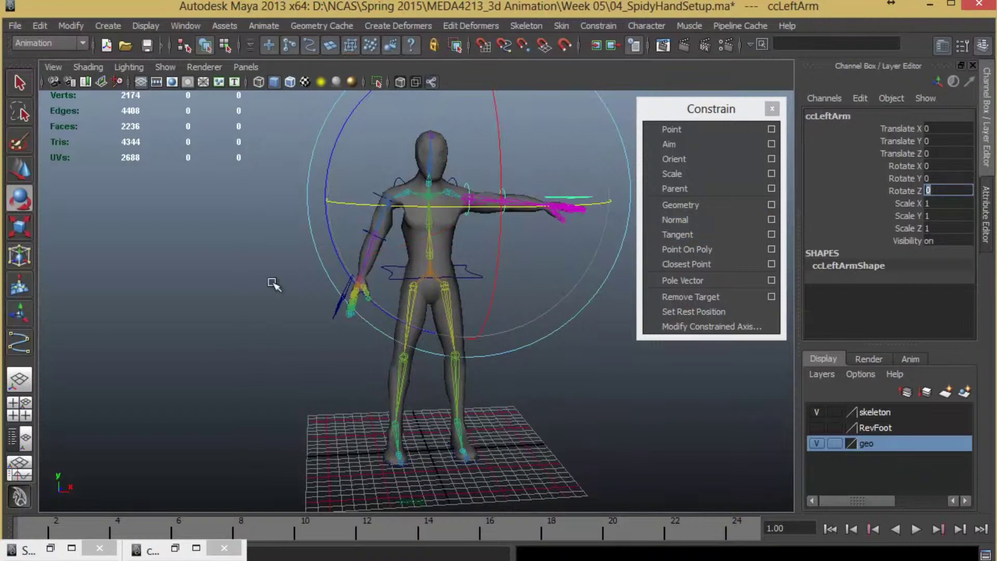
# Step: Reset the ccRightArm control's Rotate Z to 0
pyautogui.click(352, 212)
pyautogui.click(372, 189)
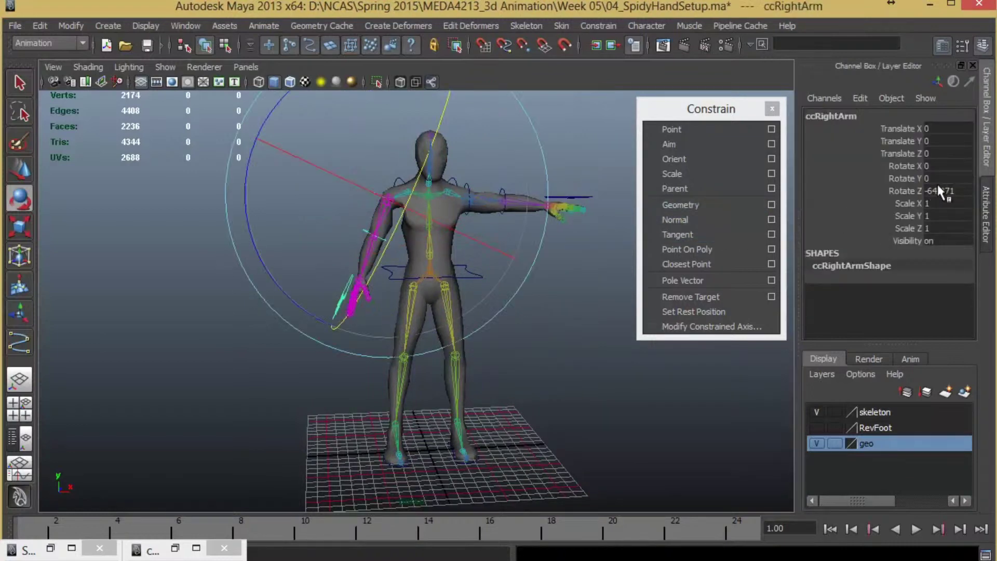
pyautogui.press('Return')
pyautogui.keyDown('alt'); pyautogui.moveTo(398, 289); pyautogui.dragTo(453, 296); pyautogui.keyUp('alt')
pyautogui.press('w')
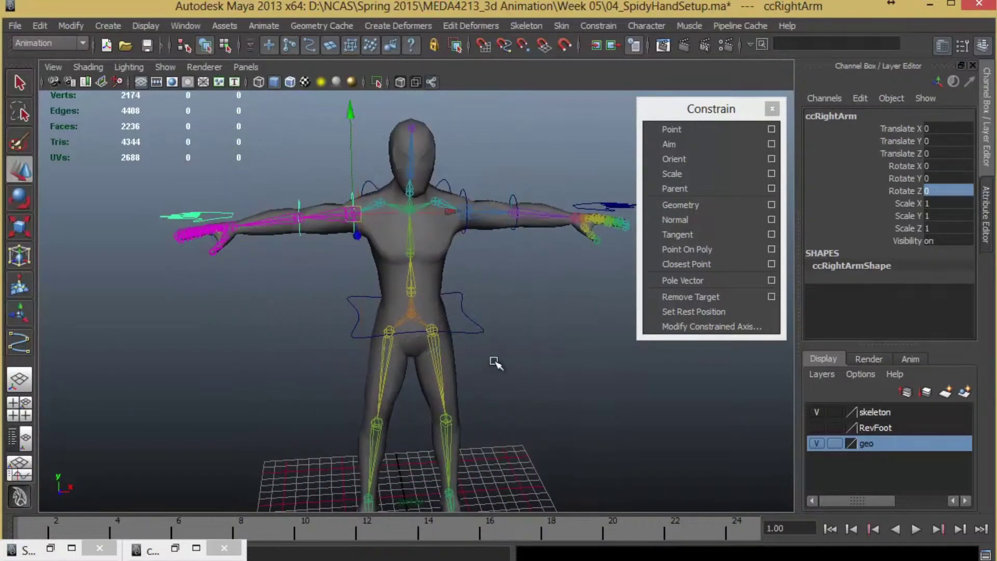
# Step: Examine the bound character and its arm, spine and hip controls from several angles, selecting ccSpine01 and ccHip
pyautogui.keyDown('alt'); pyautogui.moveTo(490, 361); pyautogui.dragTo(296, 320); pyautogui.keyUp('alt')
pyautogui.click(466, 320)
pyautogui.click(329, 240)
pyautogui.click(278, 234)
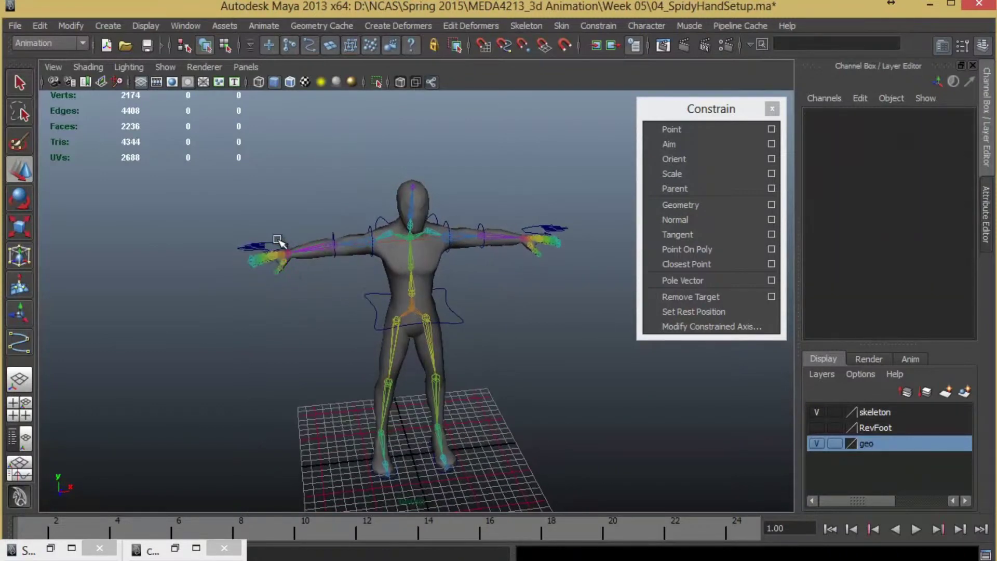
pyautogui.click(279, 241)
pyautogui.keyDown('alt'); pyautogui.moveTo(373, 265); pyautogui.dragTo(642, 269); pyautogui.keyUp('alt')
pyautogui.keyDown('alt'); pyautogui.moveTo(340, 297); pyautogui.dragTo(493, 287); pyautogui.keyUp('alt')
pyautogui.click(386, 211)
pyautogui.keyDown('alt'); pyautogui.moveTo(403, 250); pyautogui.dragTo(300, 204); pyautogui.keyUp('alt')
pyautogui.scroll(1, 364, 234)
pyautogui.click(300, 203)
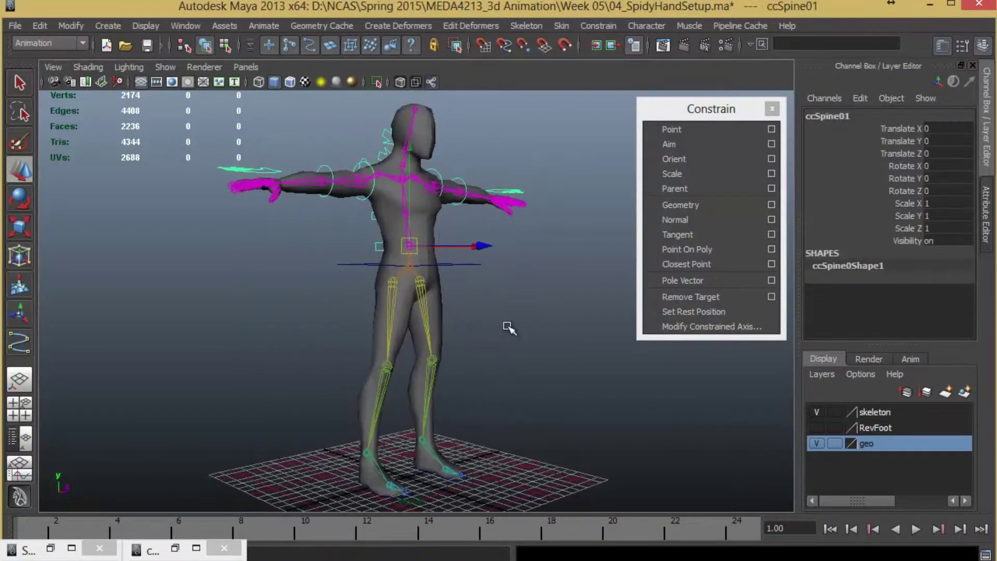
pyautogui.click(479, 281)
pyautogui.click(466, 264)
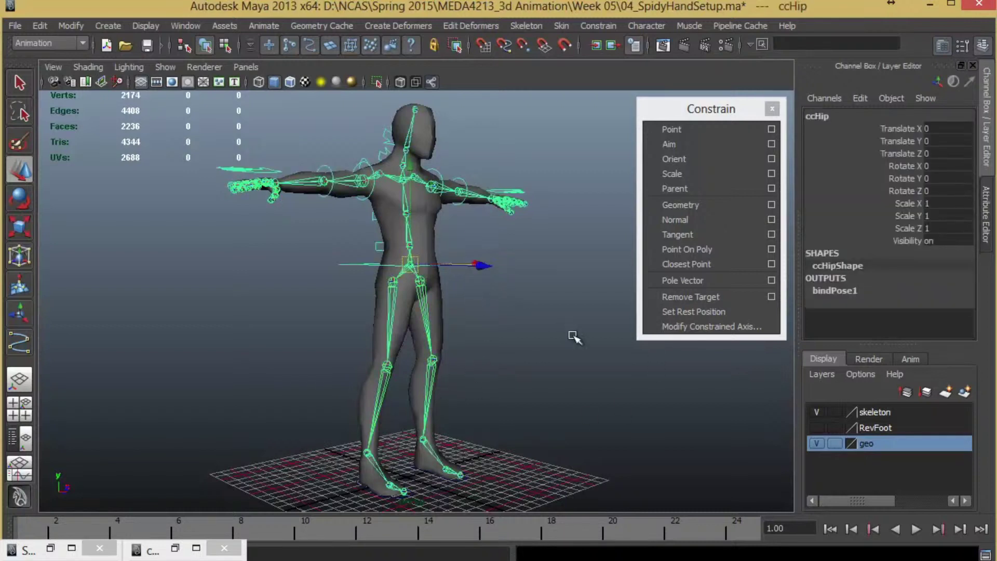